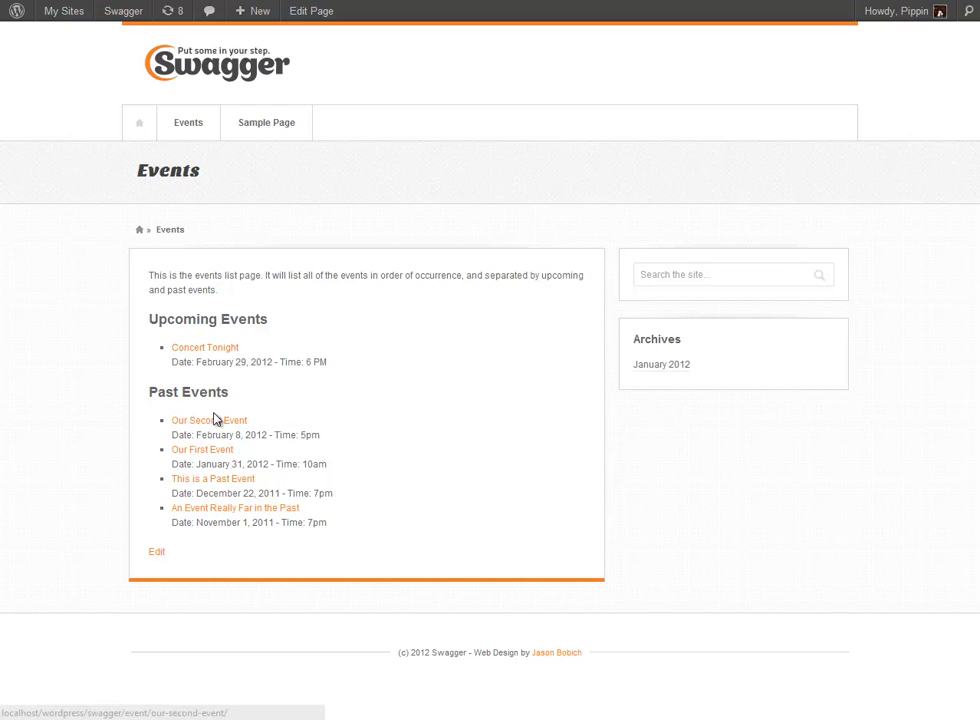
- Open Edit Fields for the eventmeta meta box to see its Date and Event Time fields
left_click(207, 349)
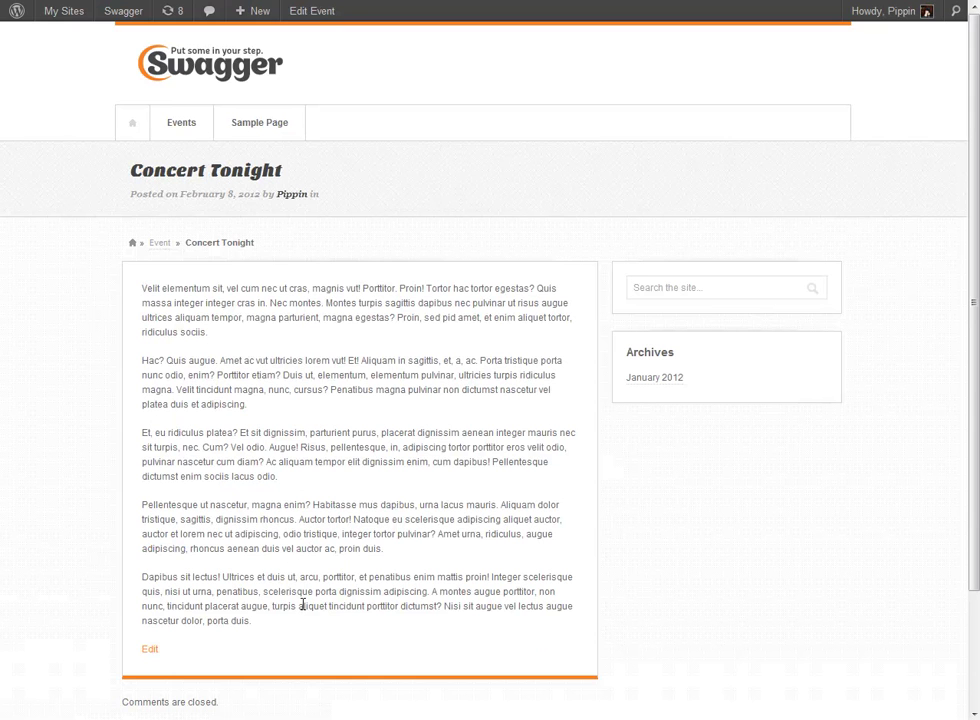
scroll(243, 397, "down", 3)
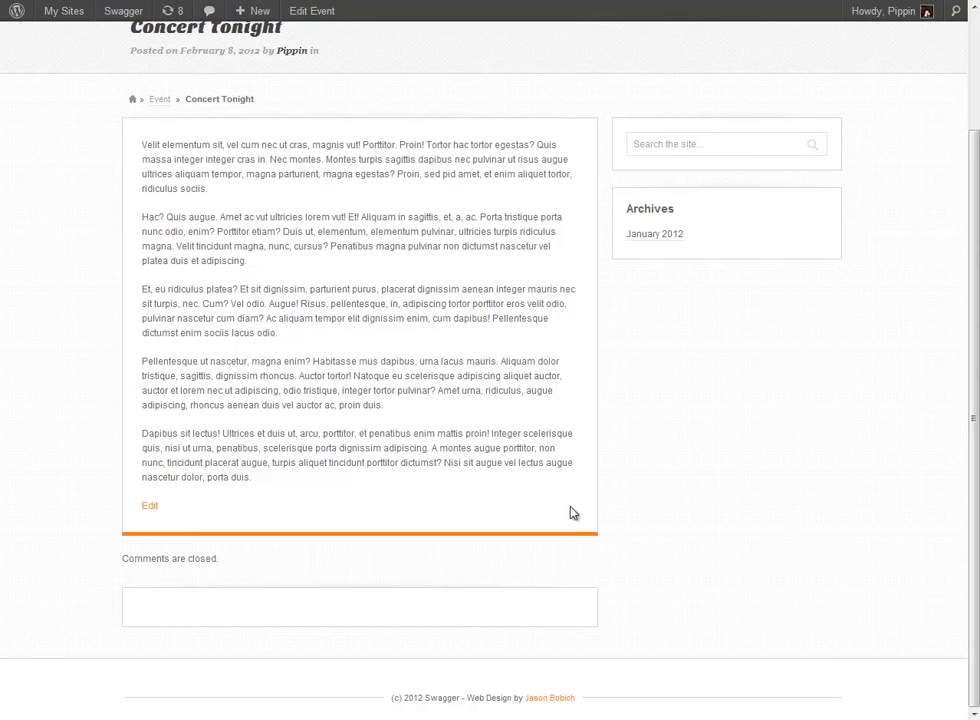
scroll(421, 370, "up", 3)
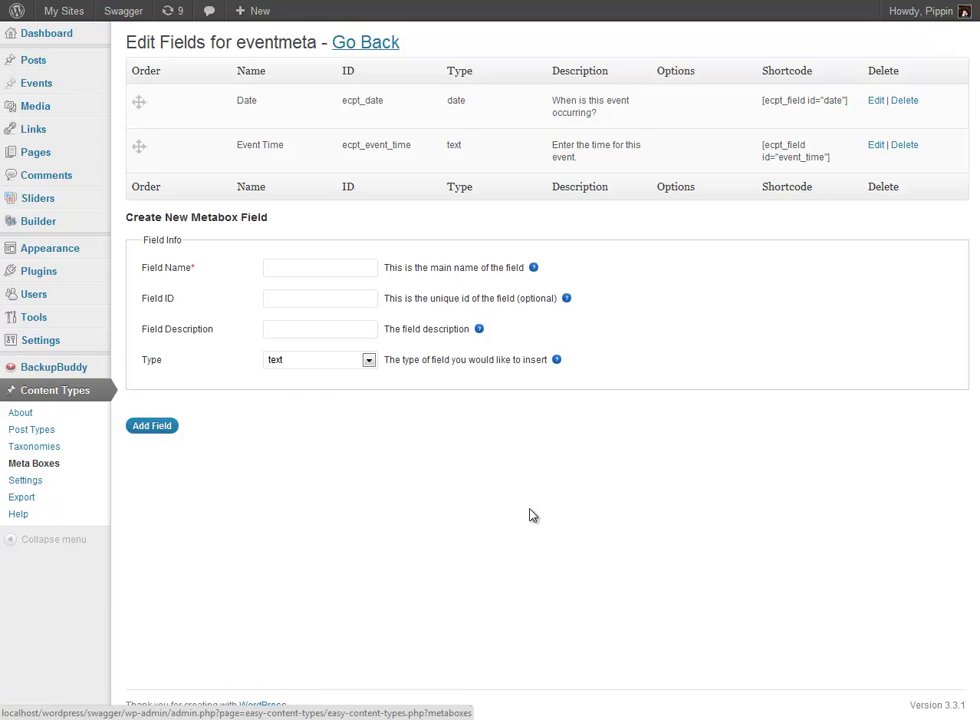
- Add a repeatable upload field named Event Photos, described 'Upload photos for the event'
left_click(337, 362)
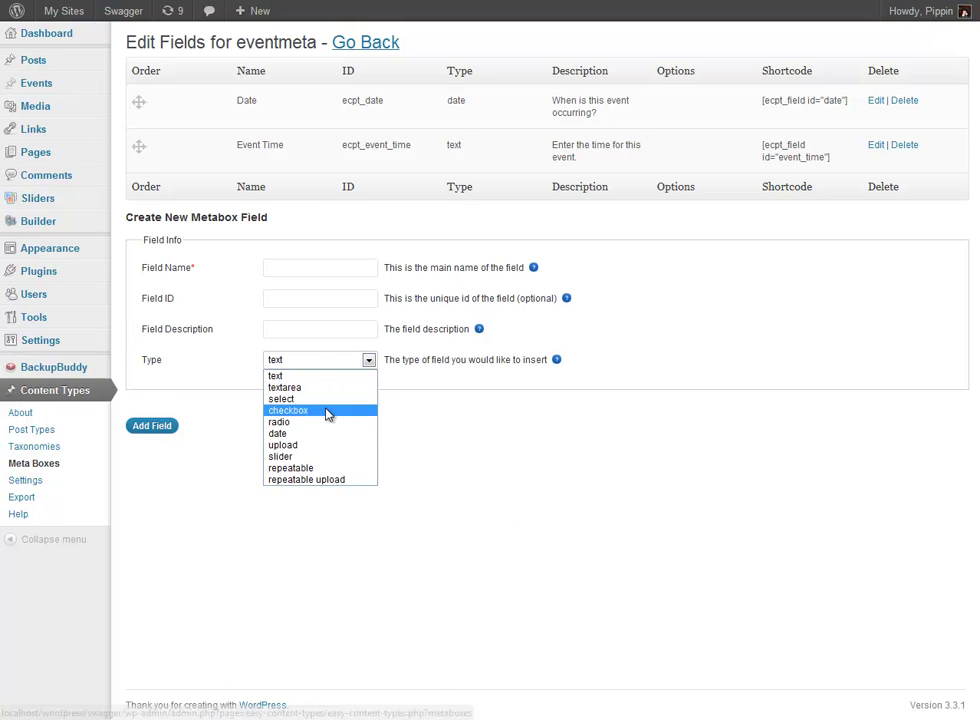
left_click(337, 481)
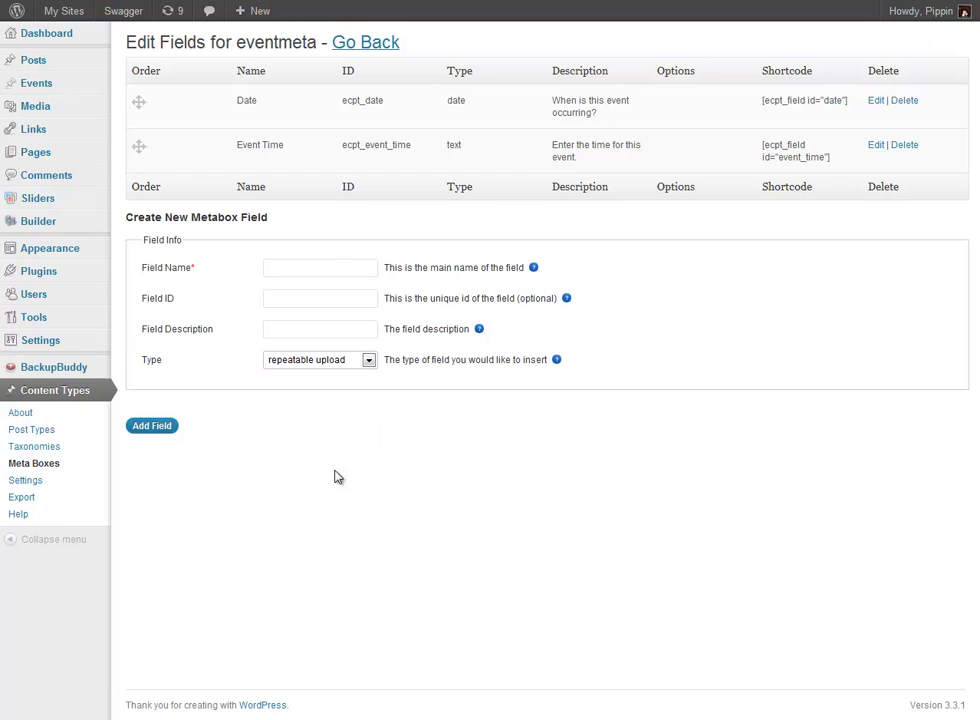
left_click(302, 268)
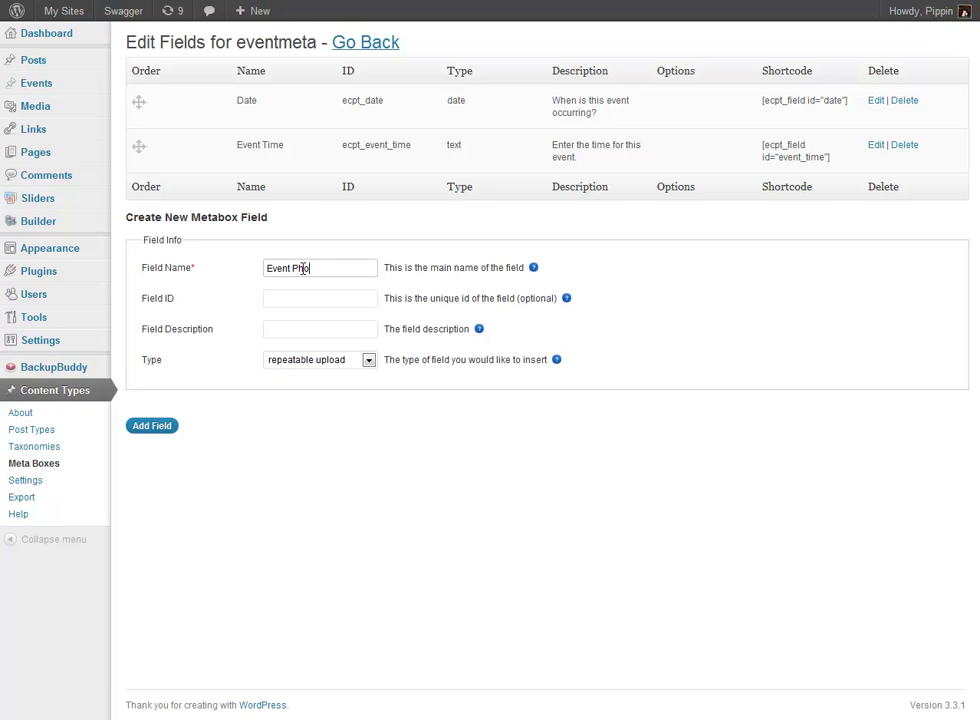
key("Tab")
key("Tab")
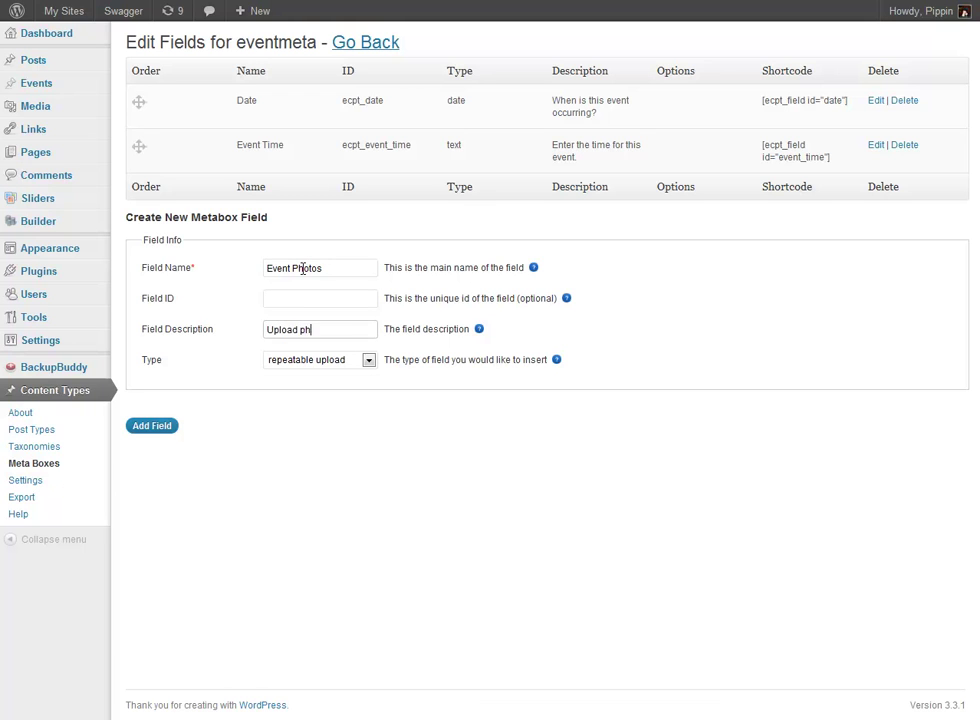
type("Upload photos for the event")
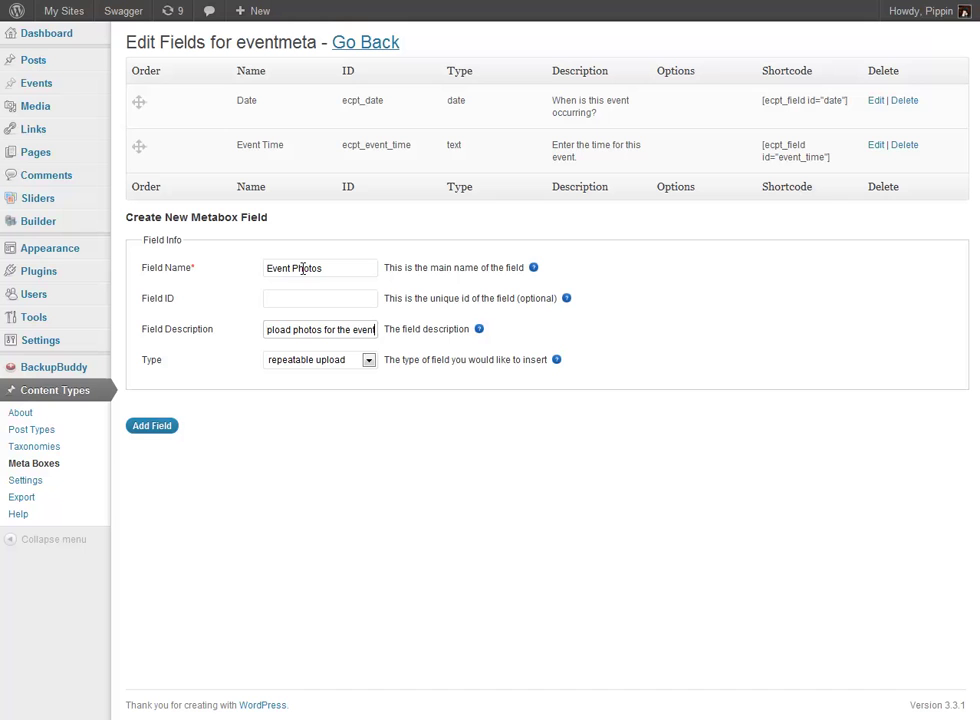
left_click(166, 430)
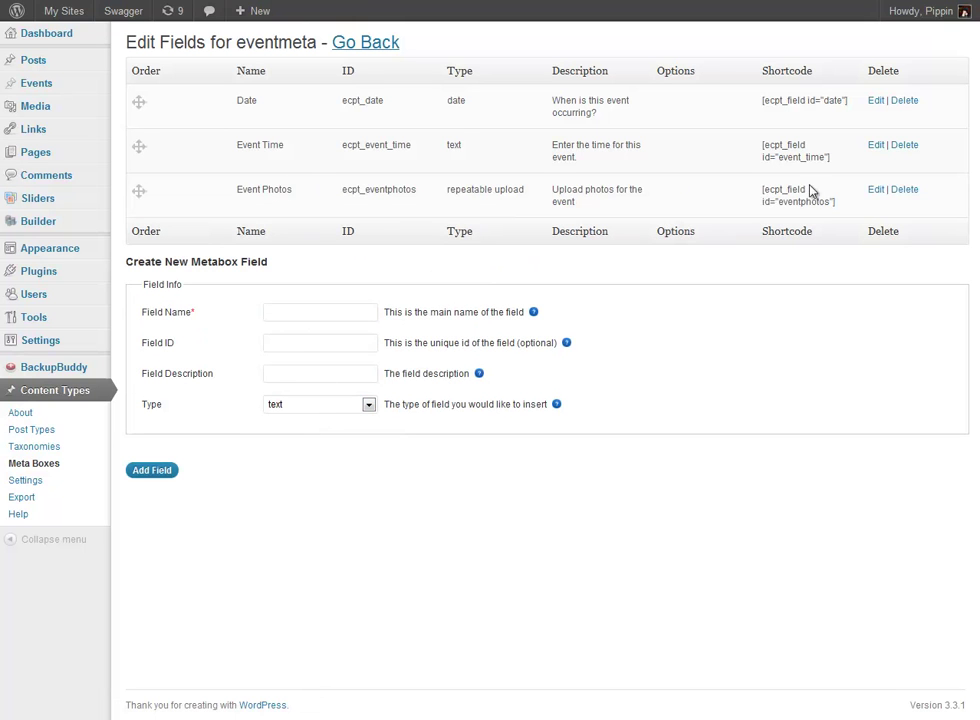
- Open the Potluck Dinner event and add Event Photos rows until there are four
left_click(65, 93)
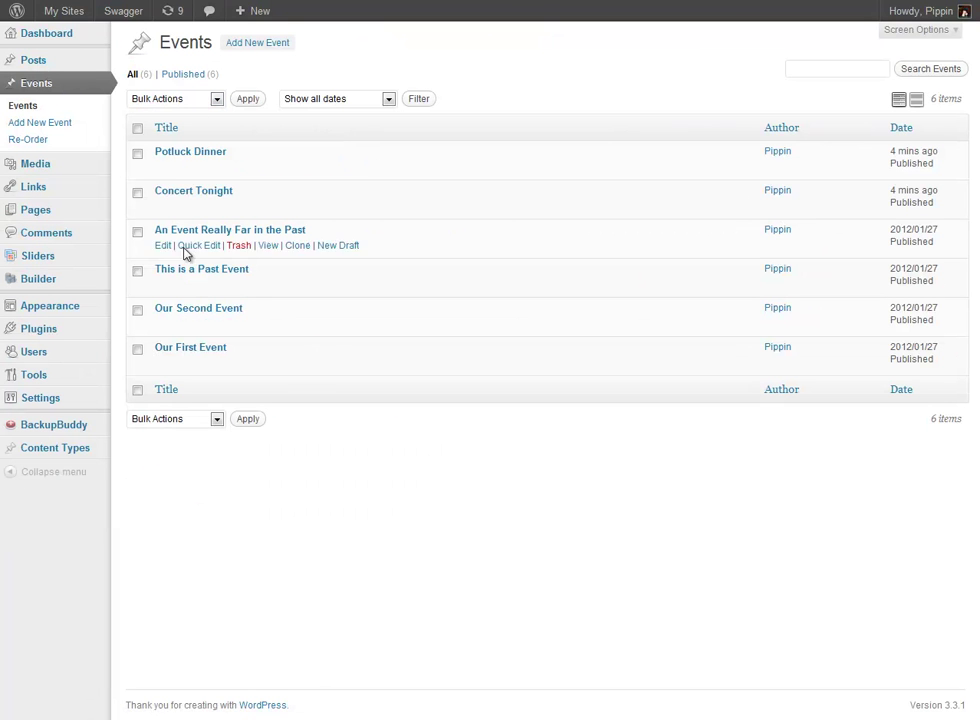
left_click(190, 152)
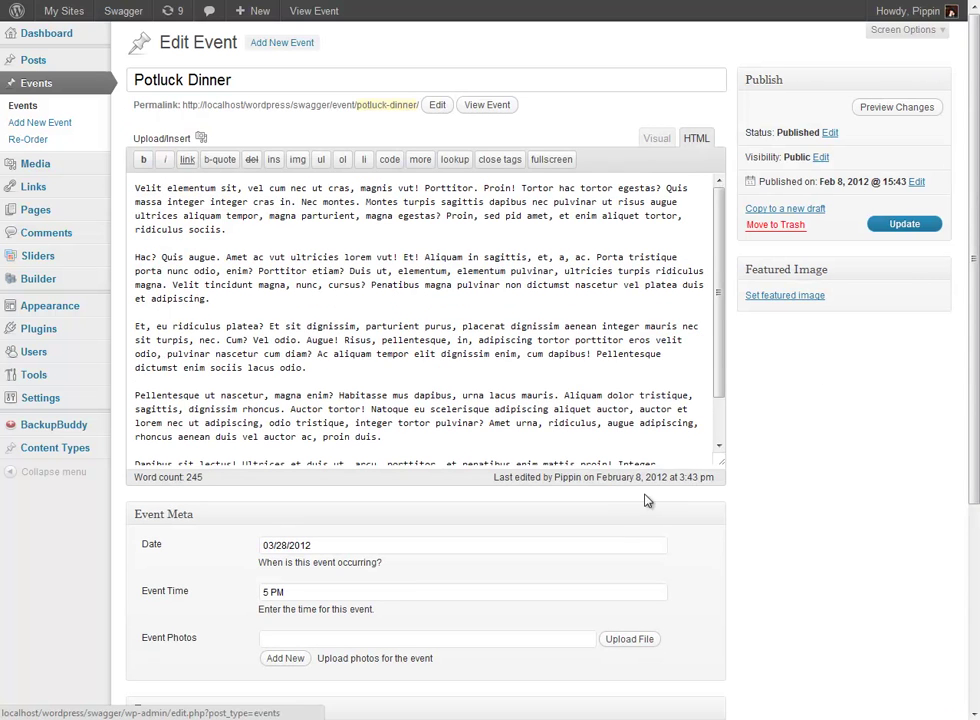
scroll(768, 512, "down", 3)
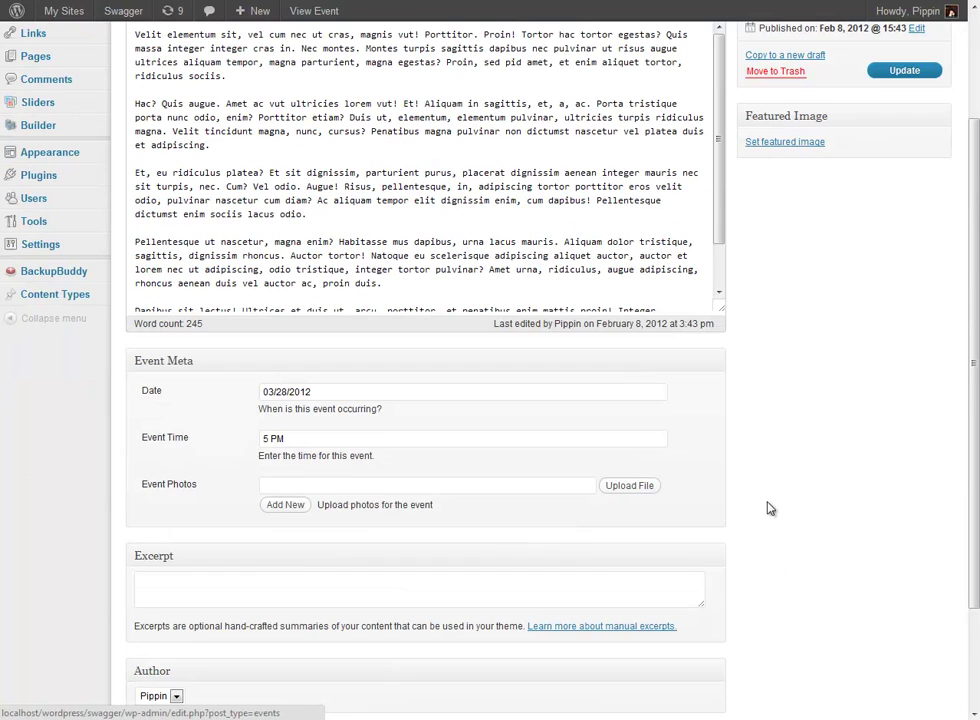
left_click(279, 487)
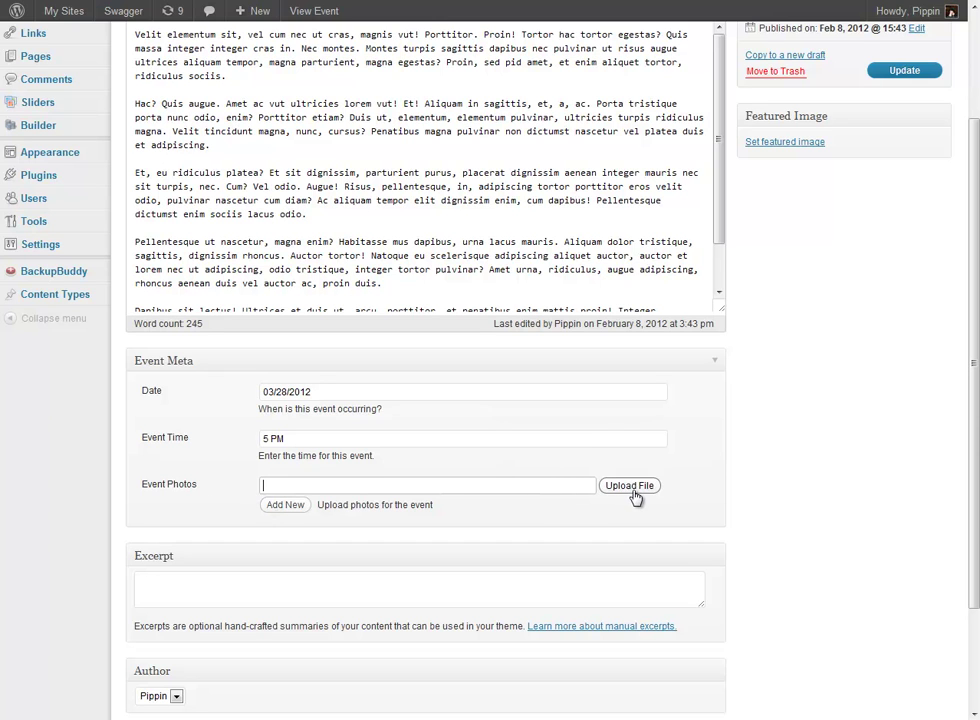
left_click(288, 506)
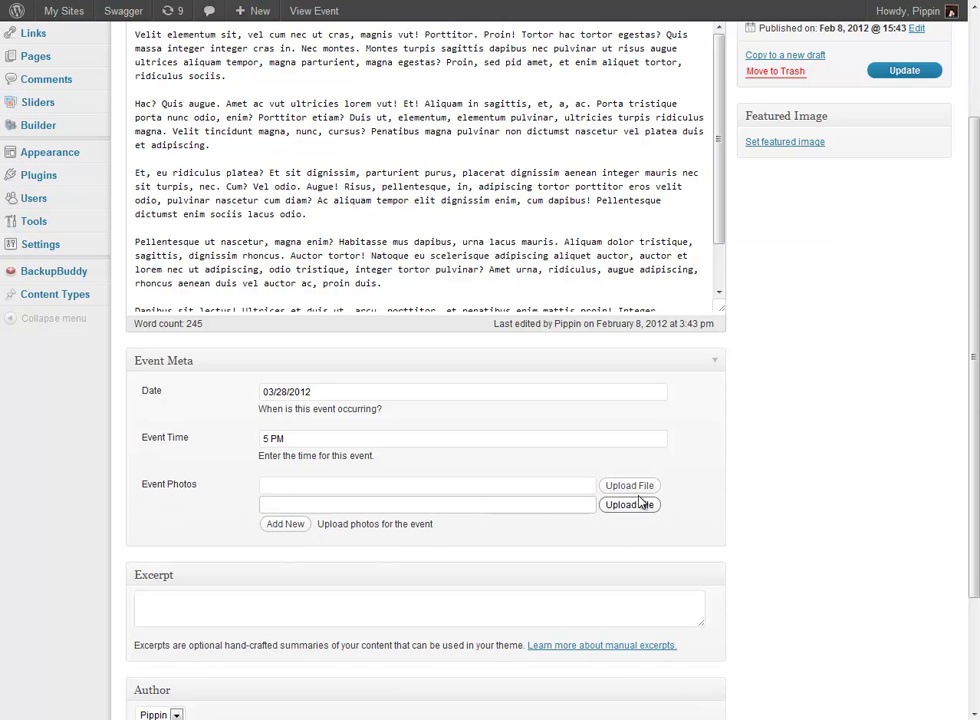
left_click(272, 526)
left_click(284, 548)
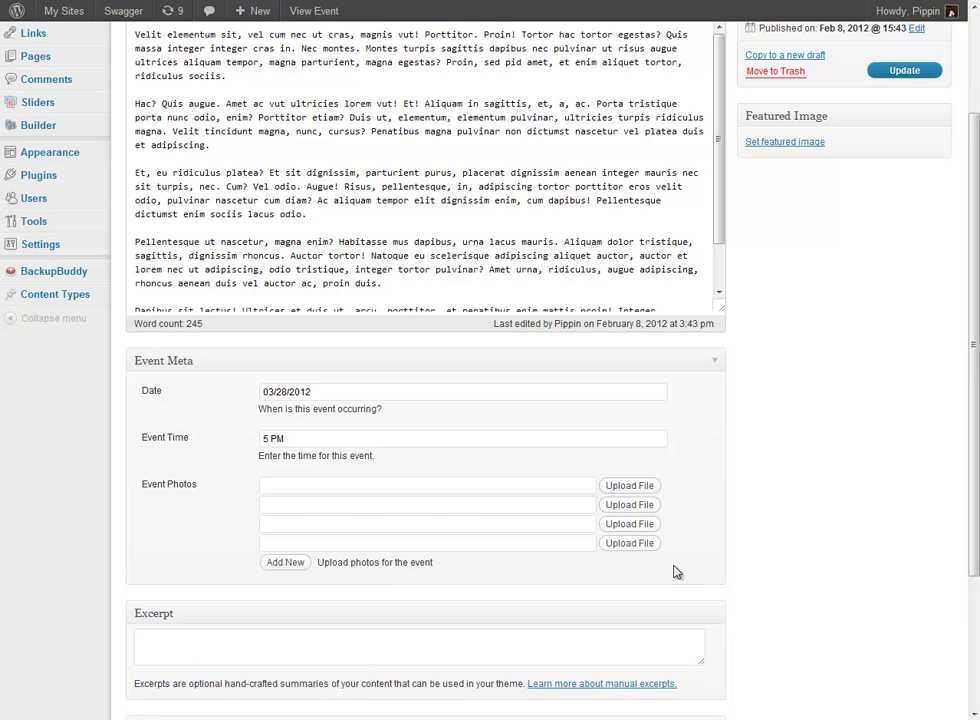
- Upload 01689_beautifulmorning_1280x1024.jpg from Photos and insert it at Medium size into the first photo row
left_click(627, 486)
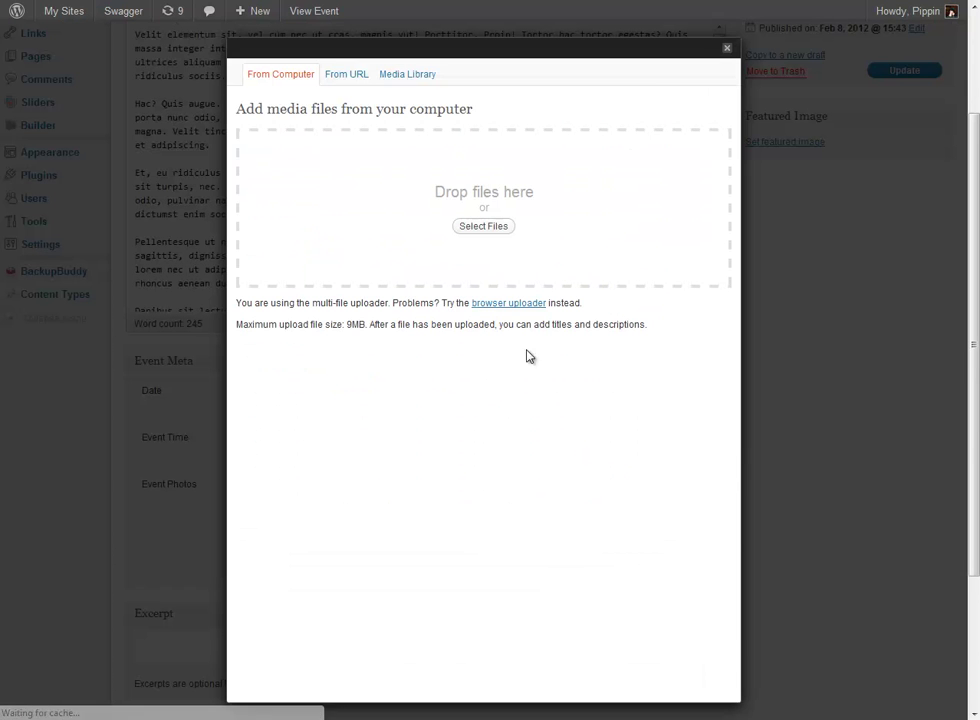
left_click(483, 227)
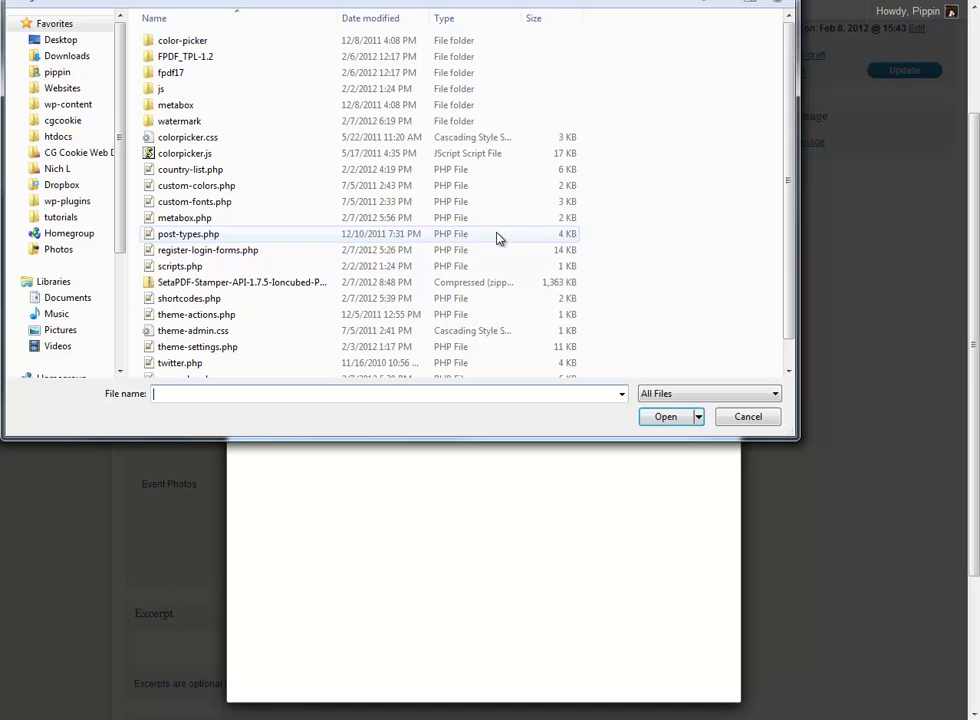
left_click(62, 250)
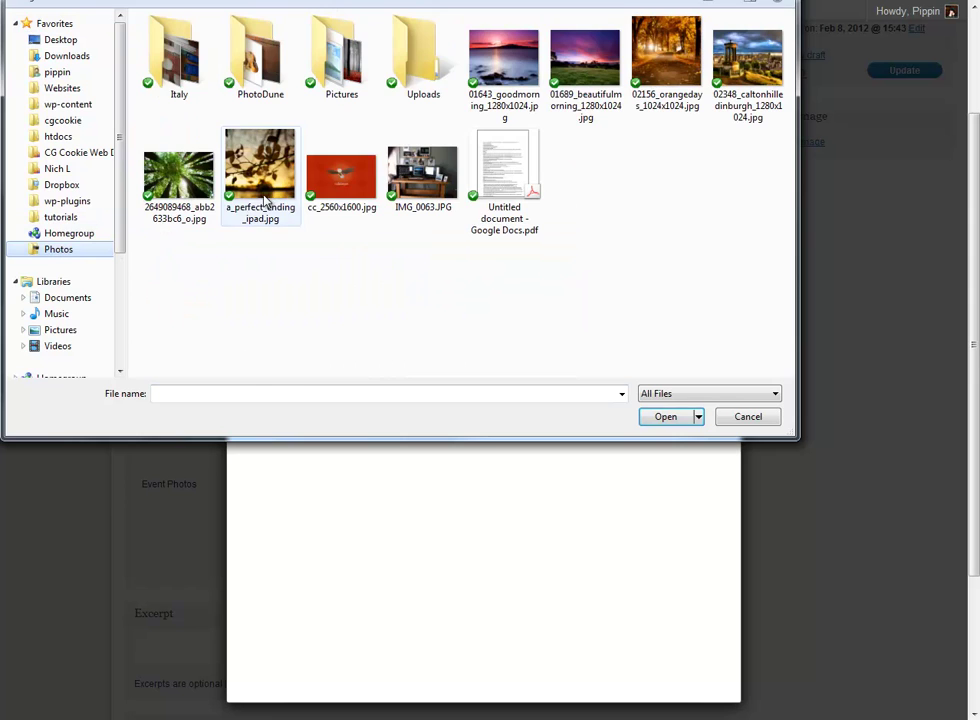
double_click(580, 55)
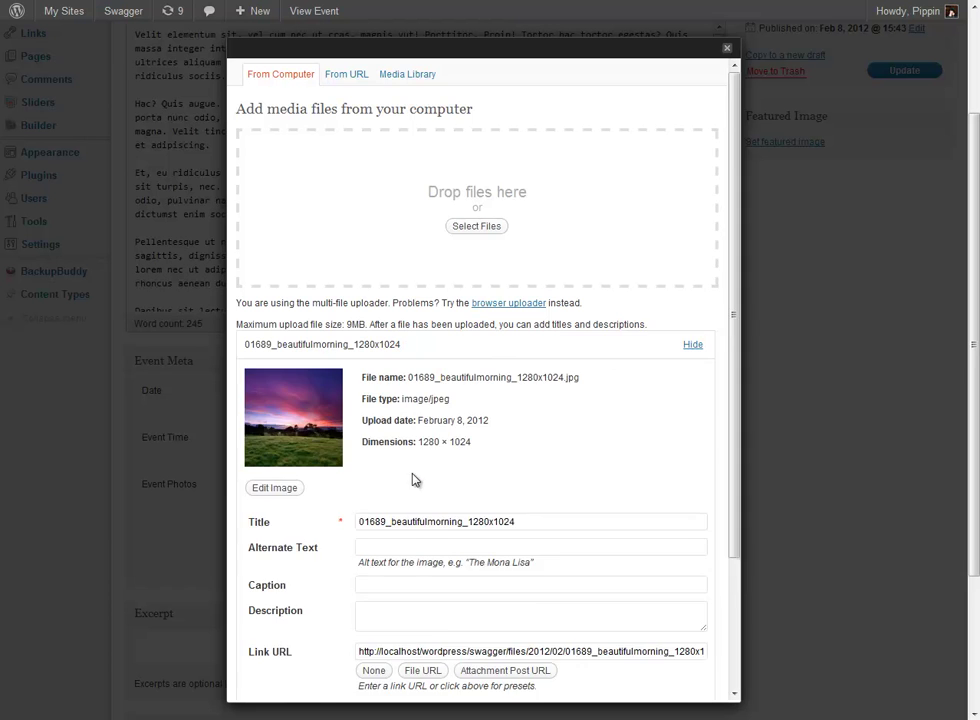
scroll(291, 523, "down", 3)
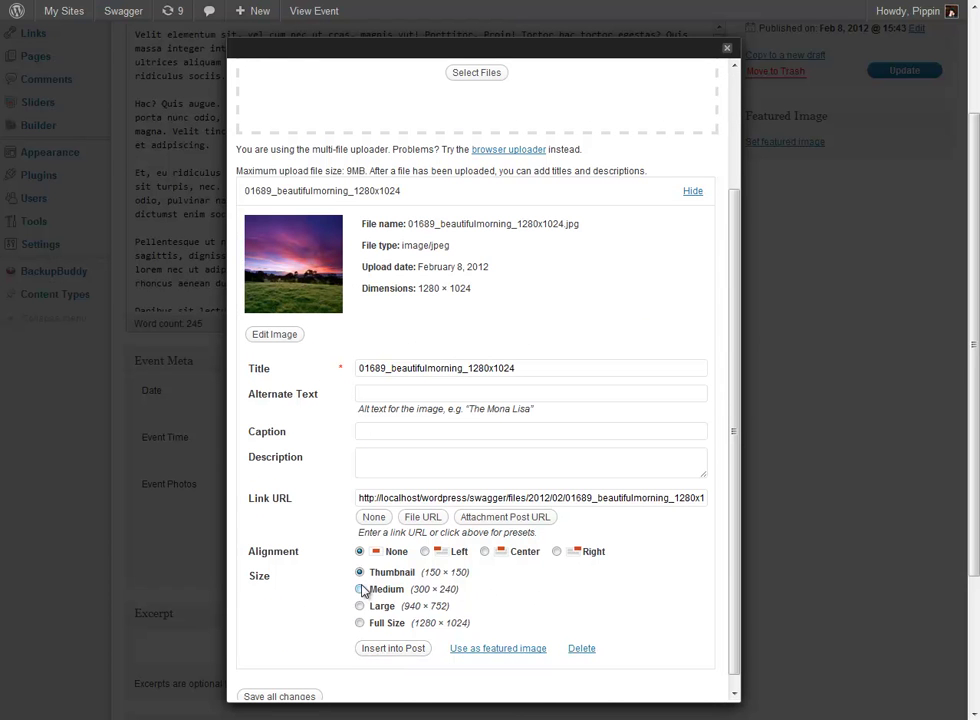
left_click(361, 590)
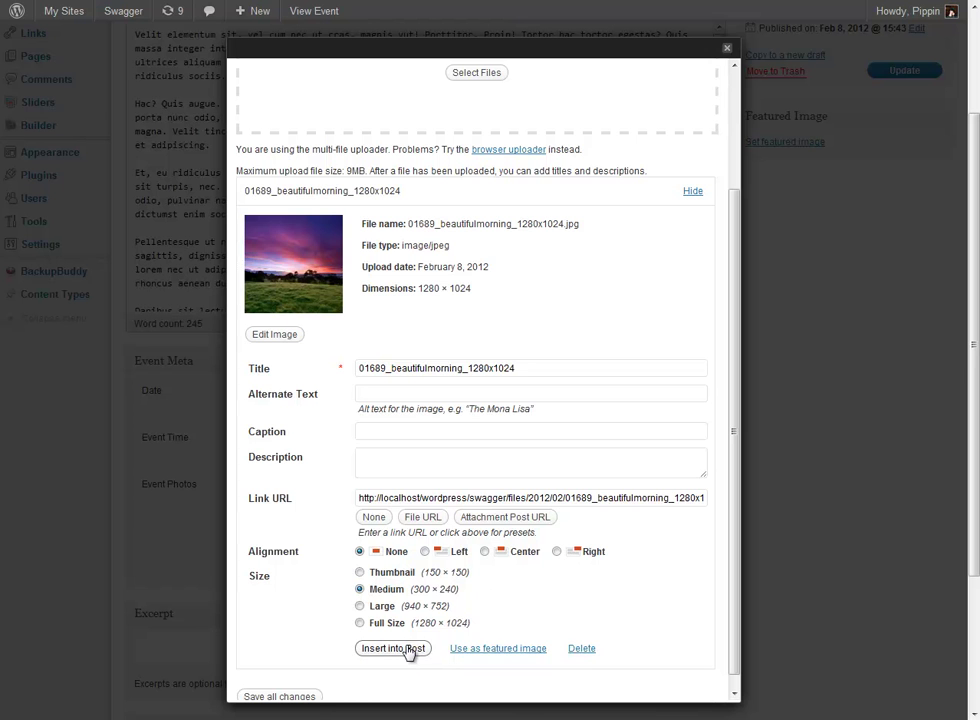
left_click(409, 652)
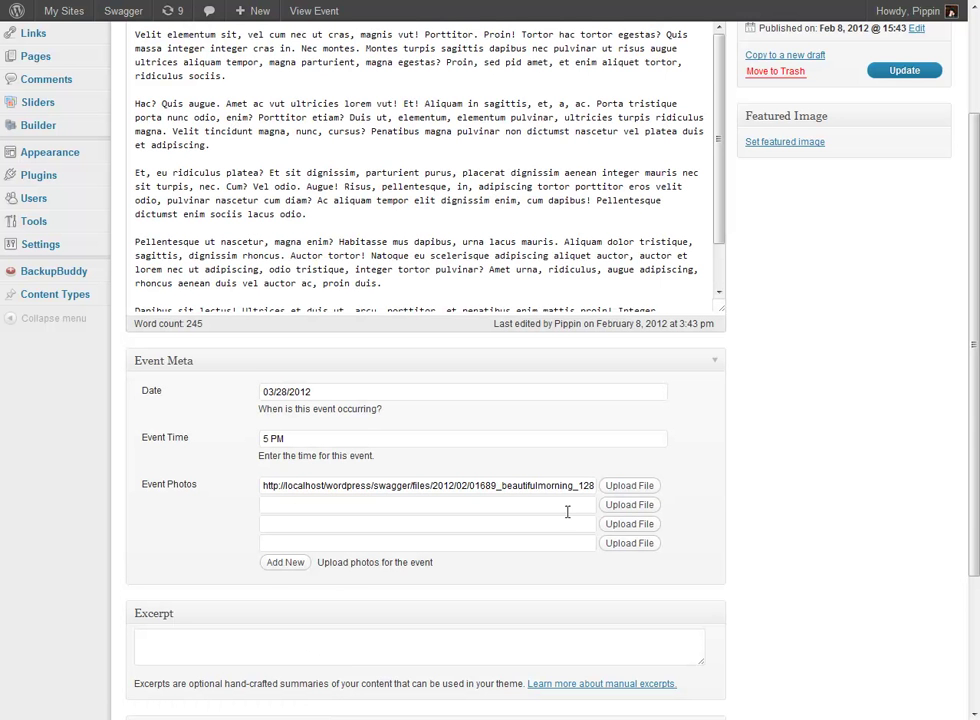
- Upload 02156_orangedays_1024x1024.jpg and insert it into the second Event Photos row
triple_click(378, 485)
left_click(622, 507)
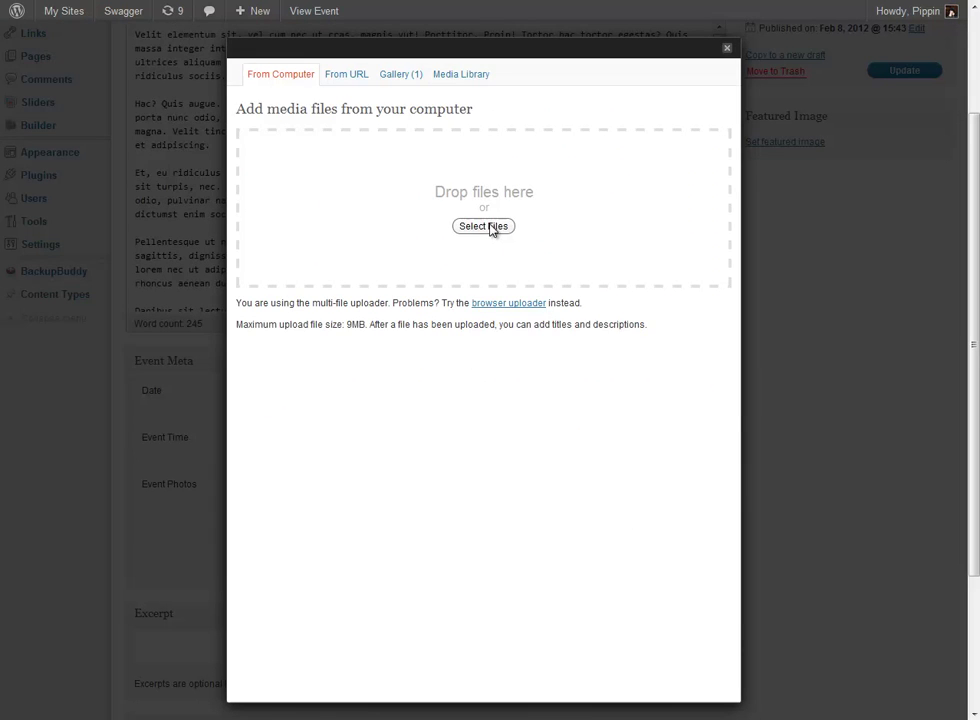
left_click(484, 226)
double_click(669, 72)
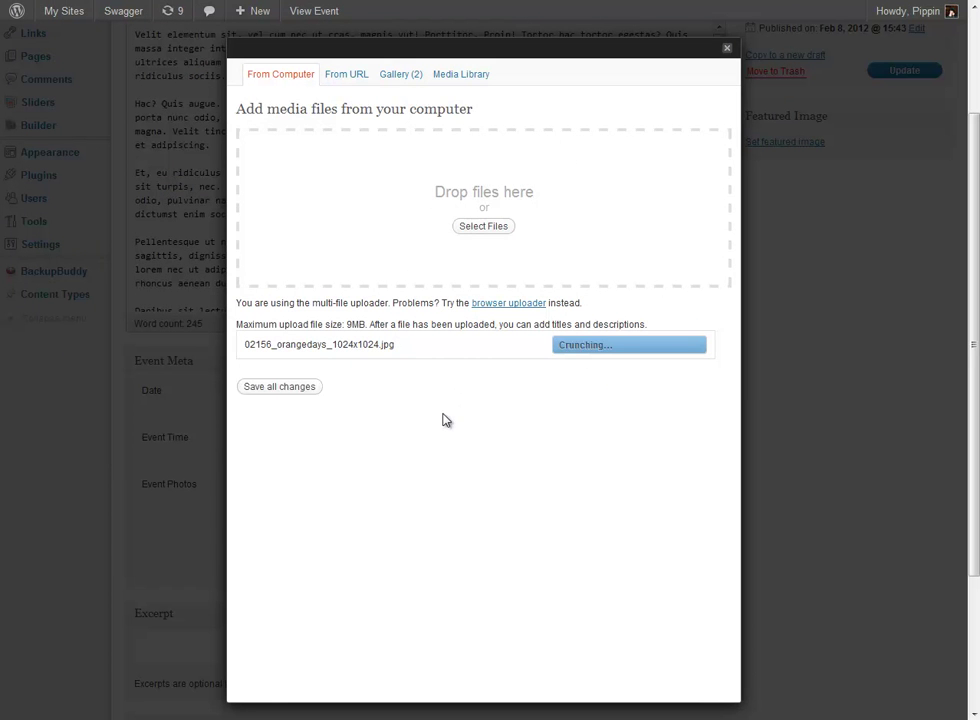
scroll(300, 560, "down", 3)
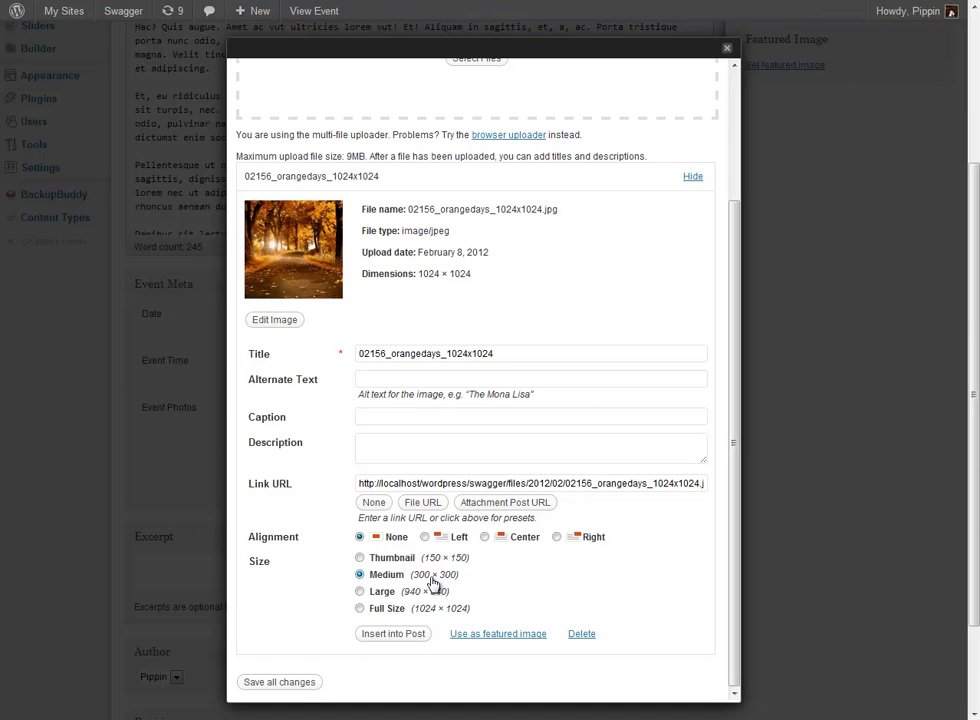
left_click(395, 634)
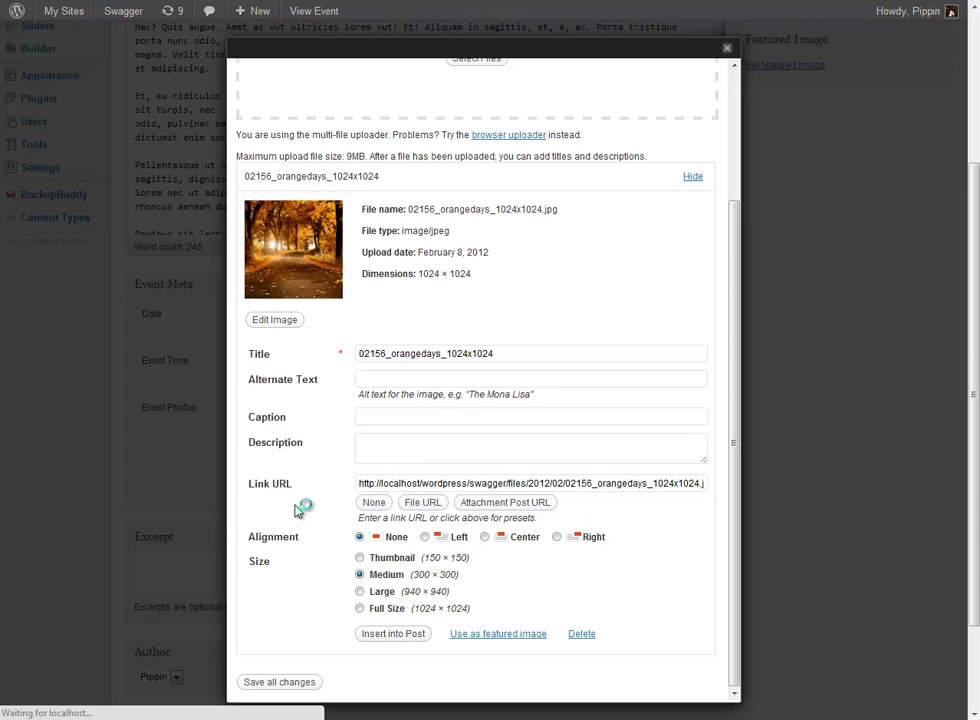
- Upload 02348_caltonhilledinburgh_1280x1024.jpg and insert it into the third Event Photos row
left_click(638, 448)
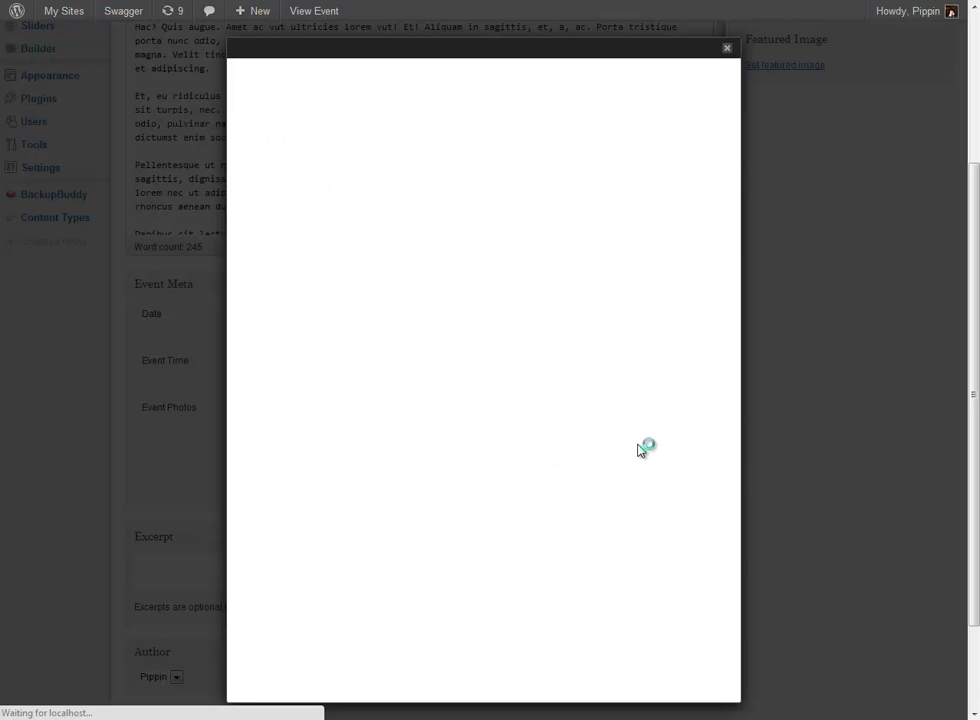
left_click(478, 226)
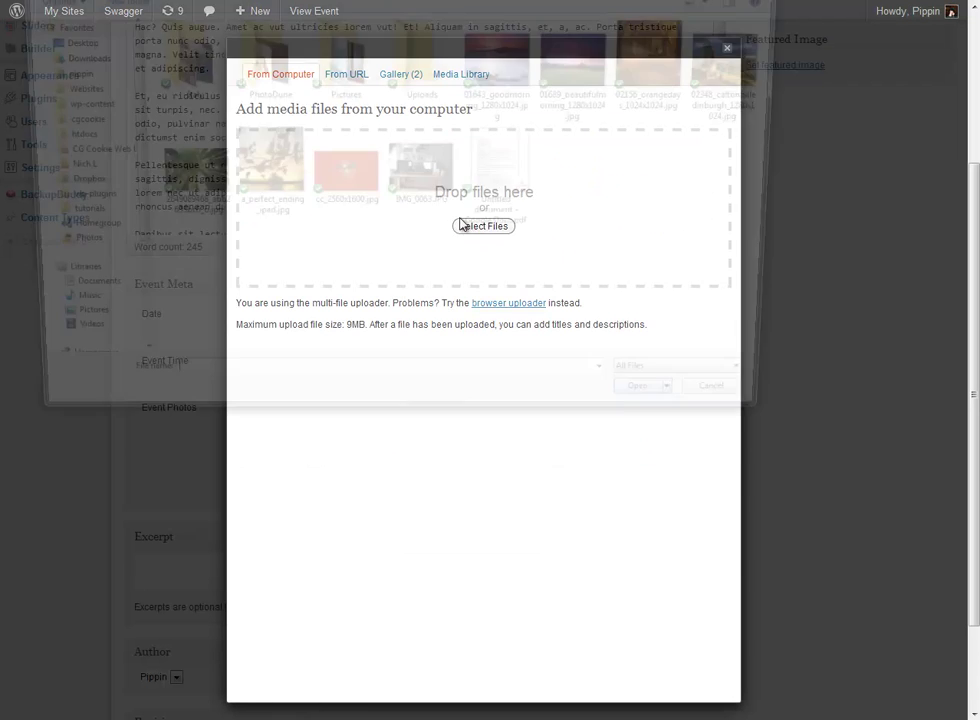
left_click(752, 80)
left_click(690, 415)
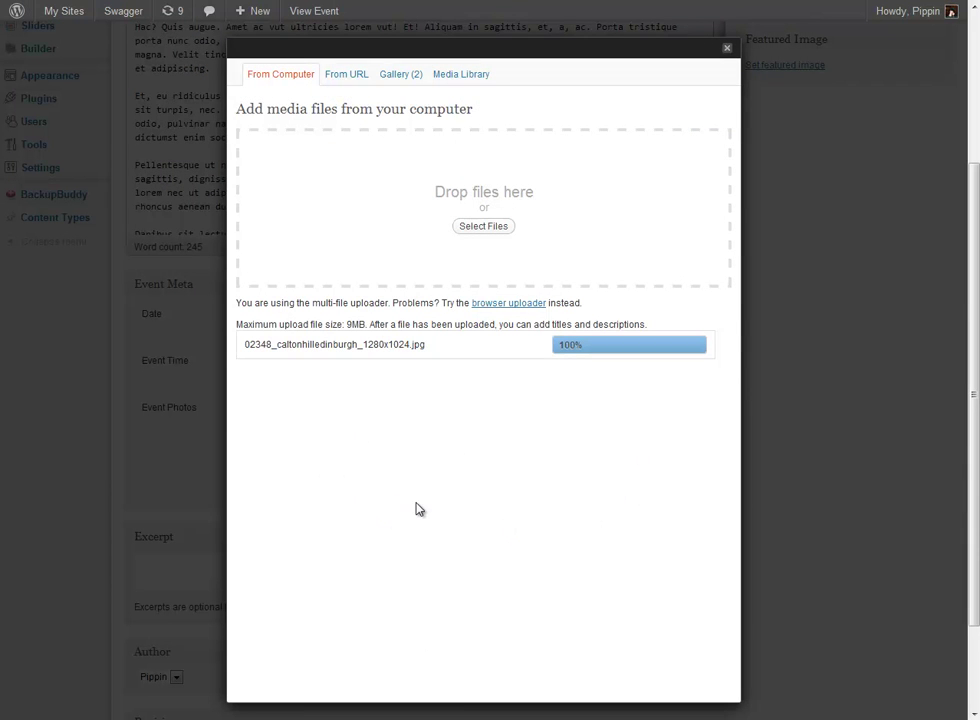
scroll(390, 560, "down", 3)
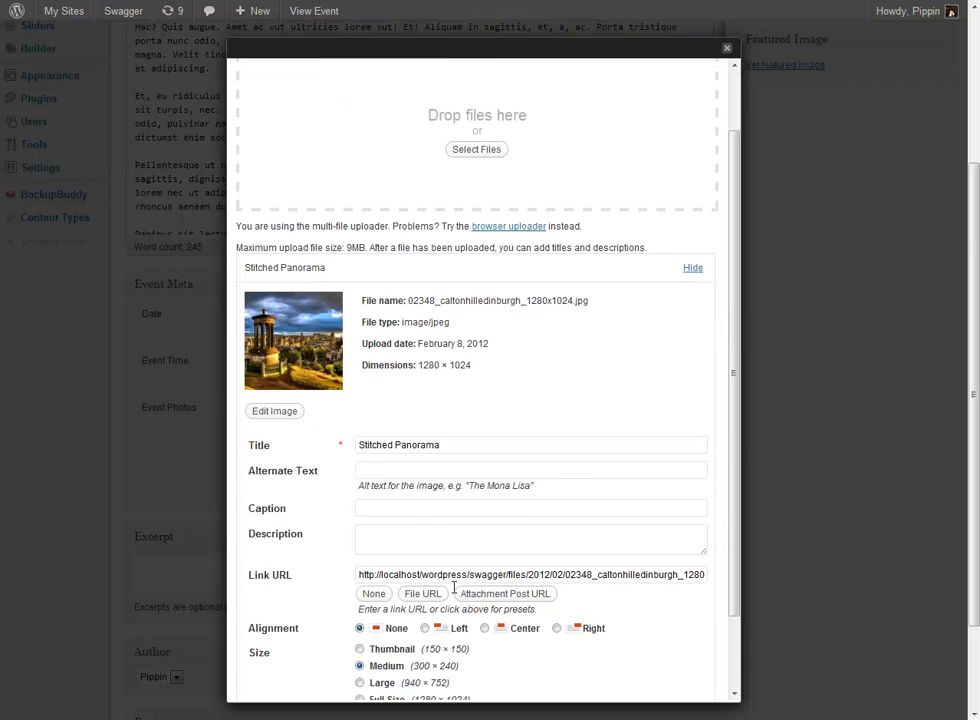
left_click(414, 636)
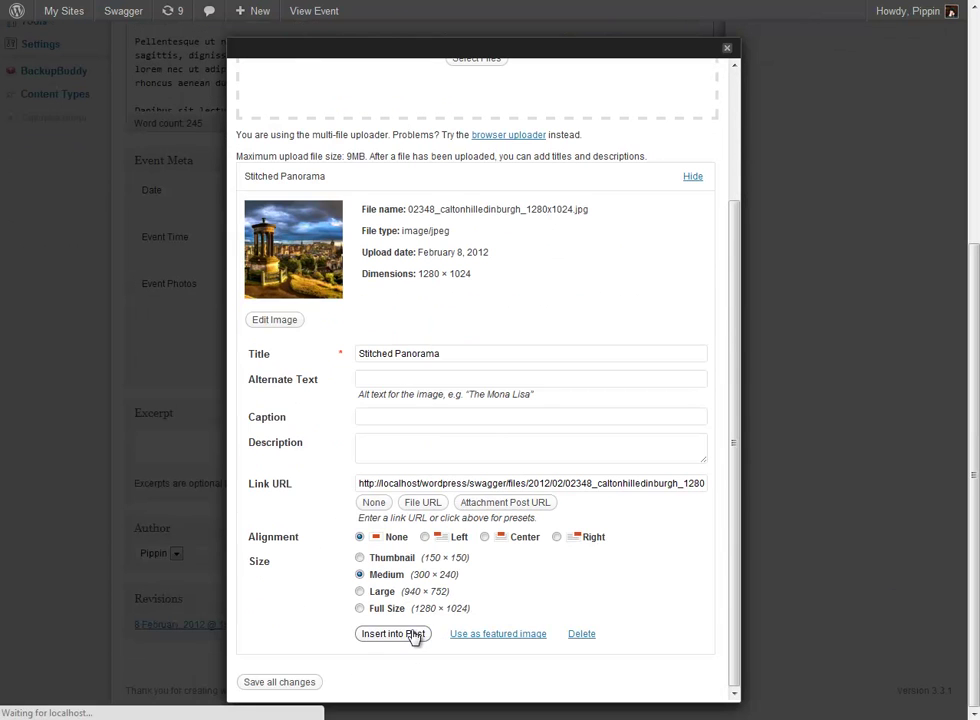
left_click(626, 343)
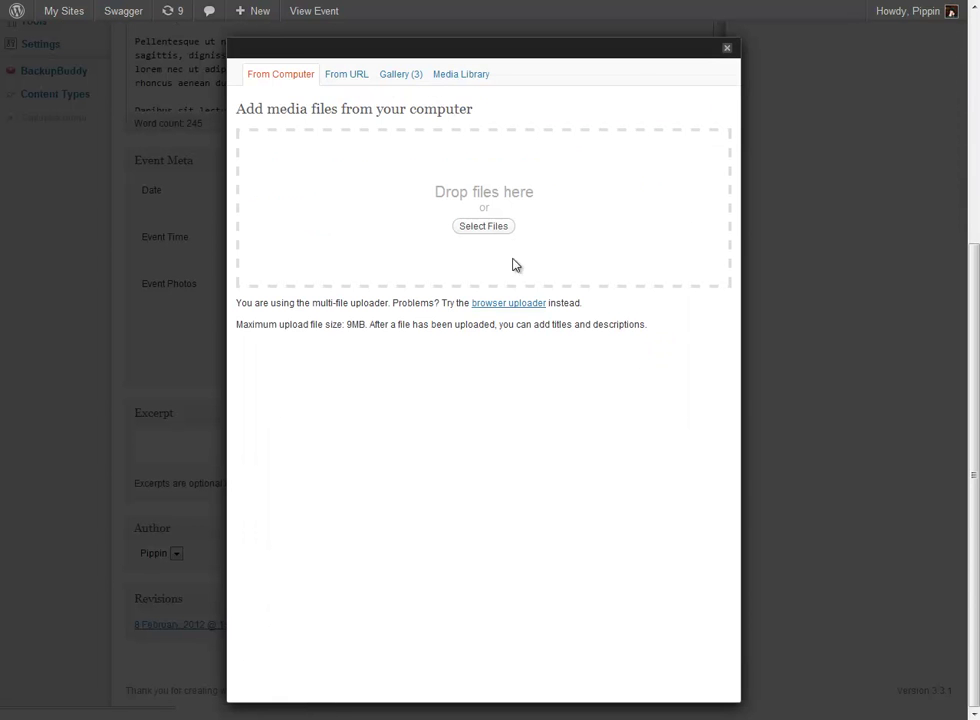
left_click(503, 228)
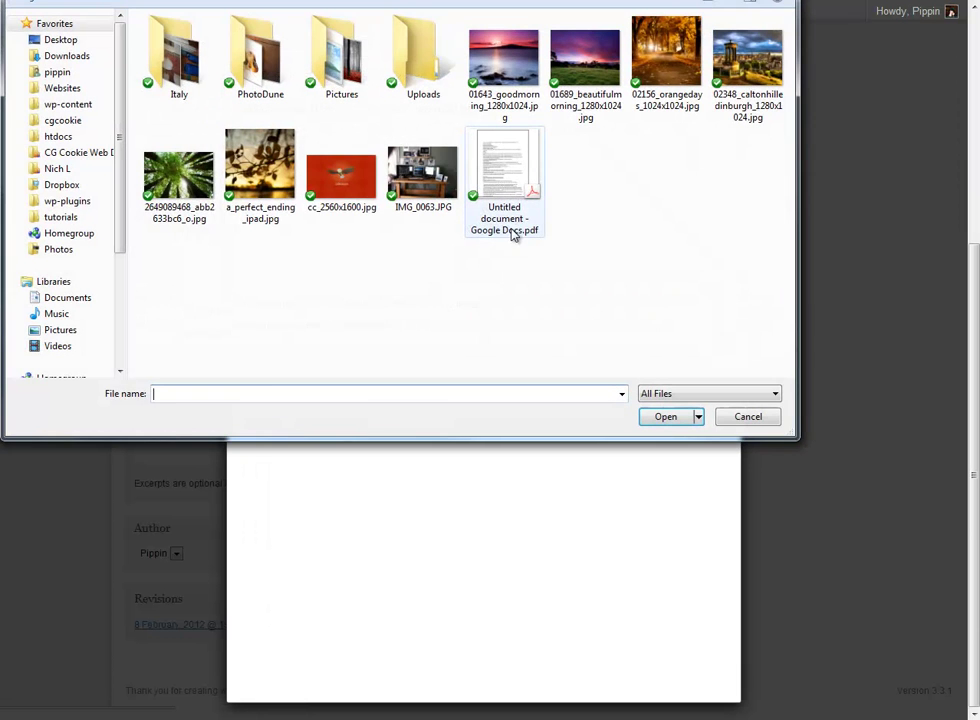
left_click(185, 190)
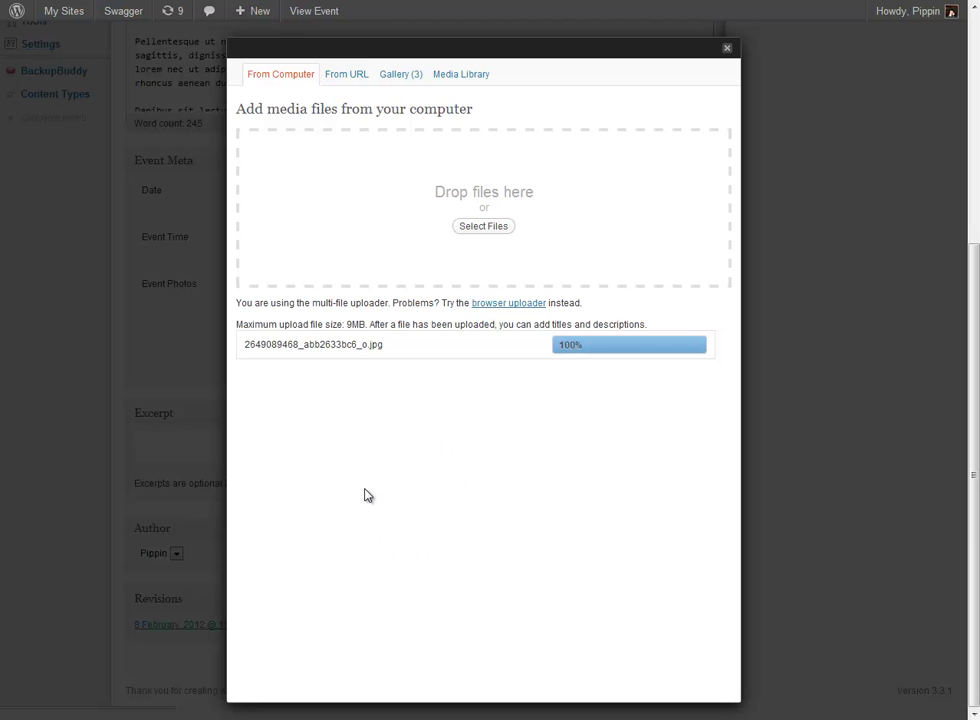
scroll(365, 485, "down", 3)
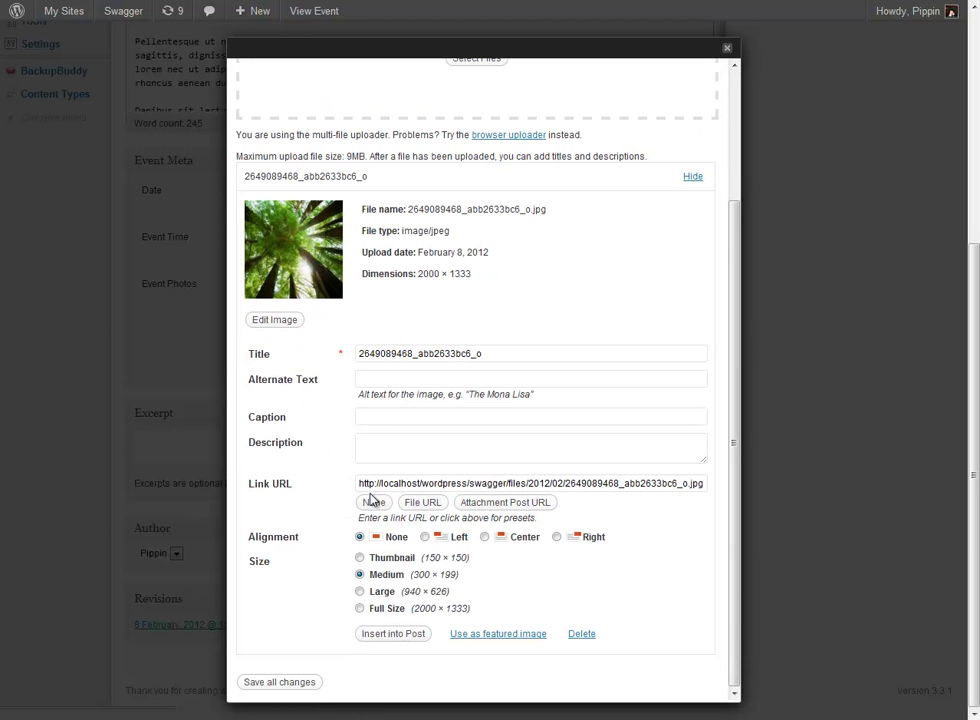
left_click(397, 636)
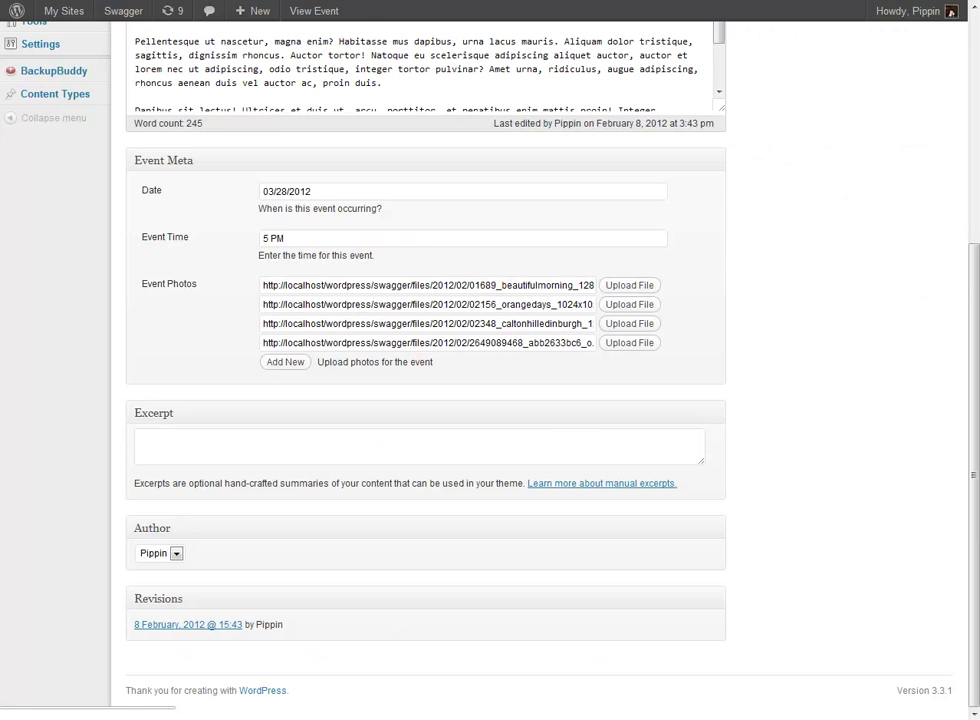
scroll(600, 258, "up", 4)
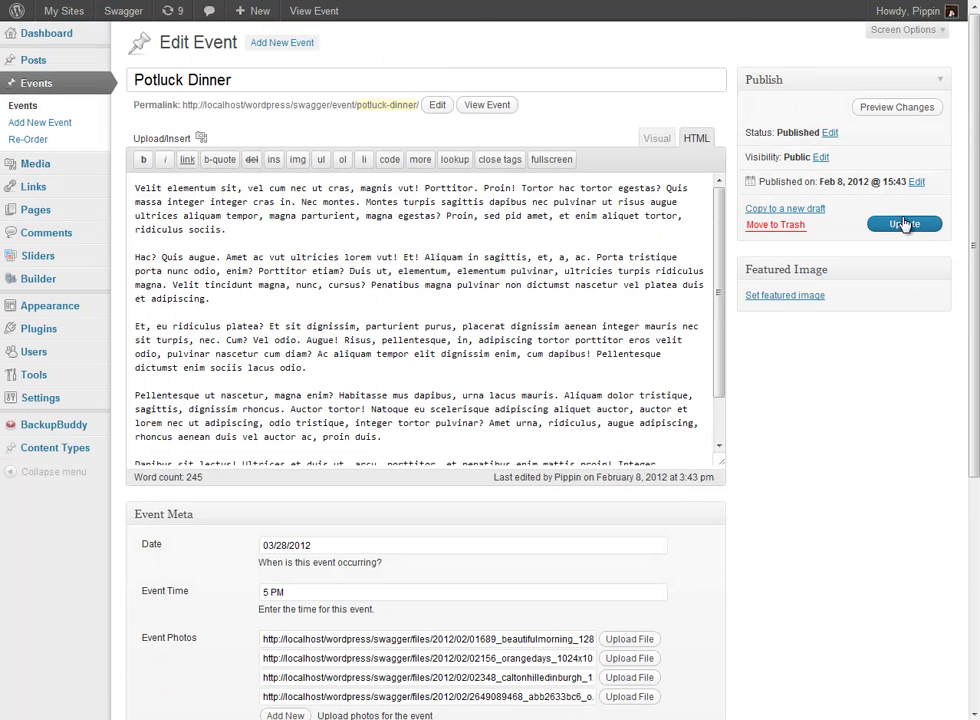
- Update the Potluck Dinner event, check its Event Meta, and narrow the browser window
left_click(896, 225)
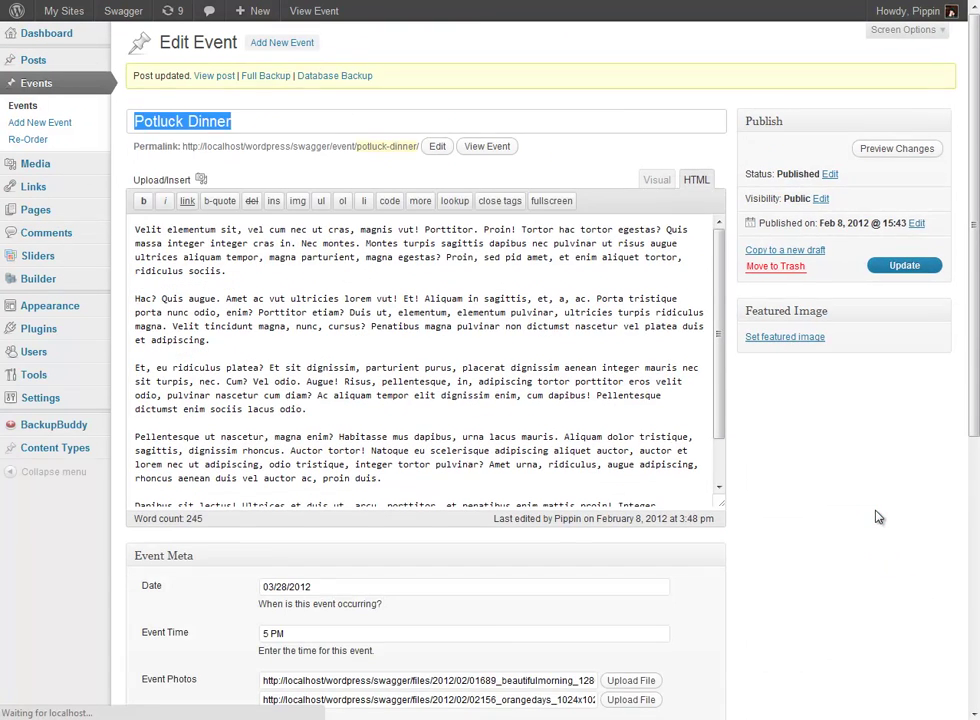
scroll(876, 518, "down", 3)
scroll(876, 518, "down", 2)
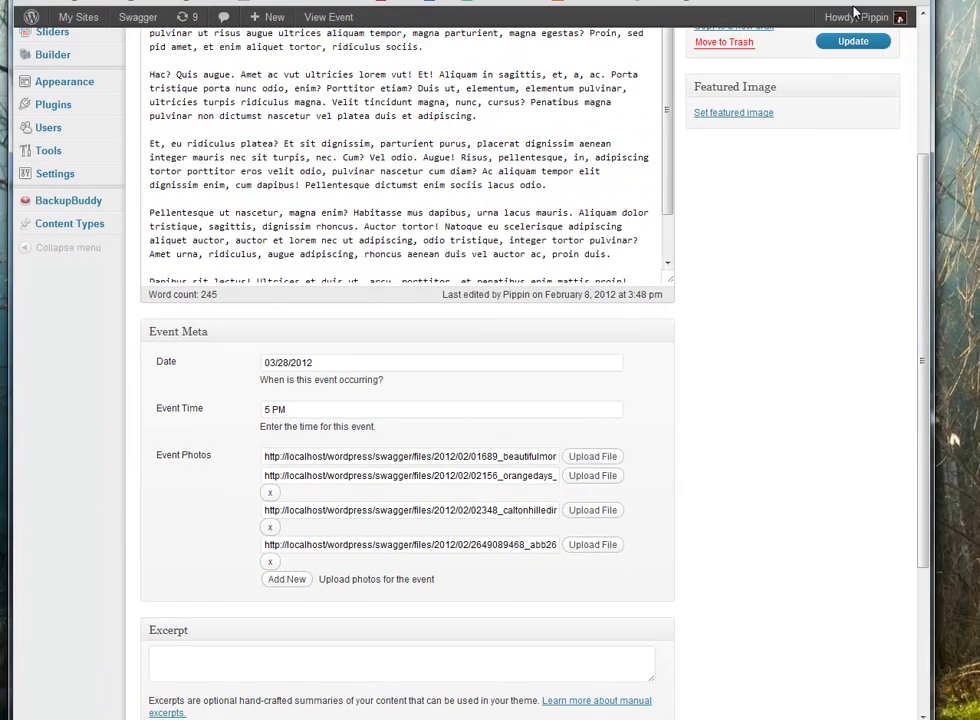
mouse_move(975, 277)
left_mouse_down()
mouse_move(929, 277)
mouse_move(979, 280)
mouse_move(973, 252)
left_mouse_up()
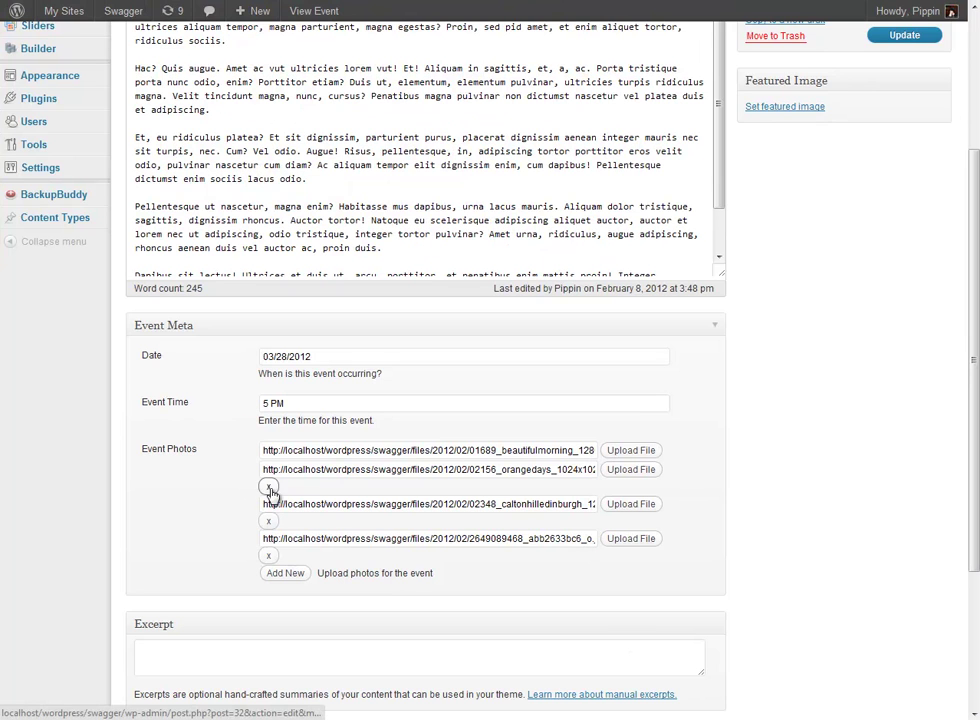
- Replace the fourth photo row with the forest image from the event's Gallery, then update
left_click(268, 555)
left_click(281, 538)
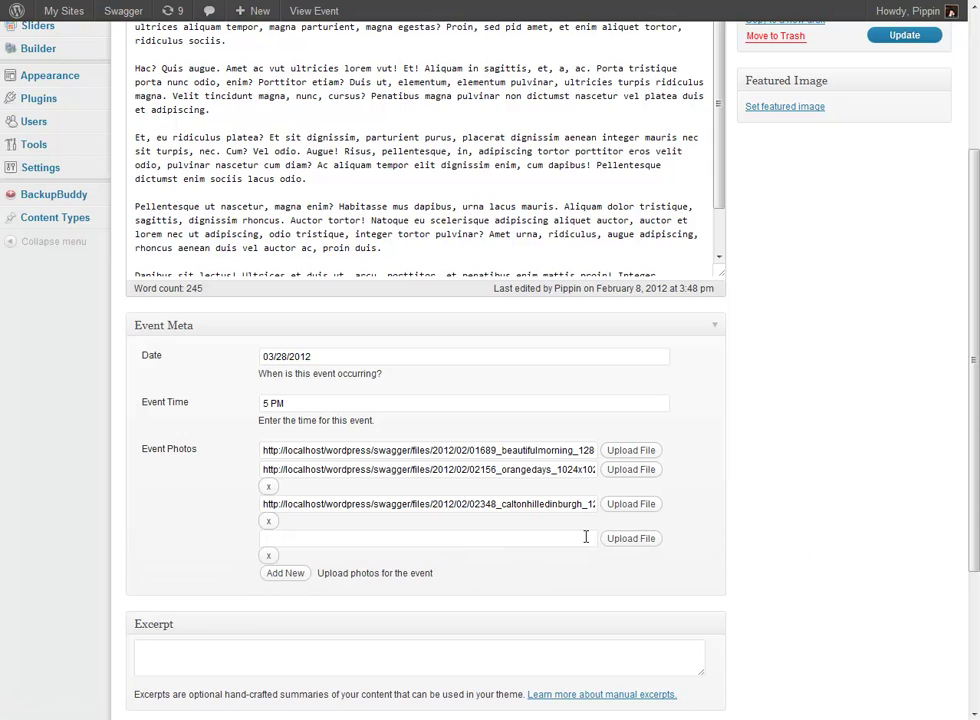
left_click(631, 540)
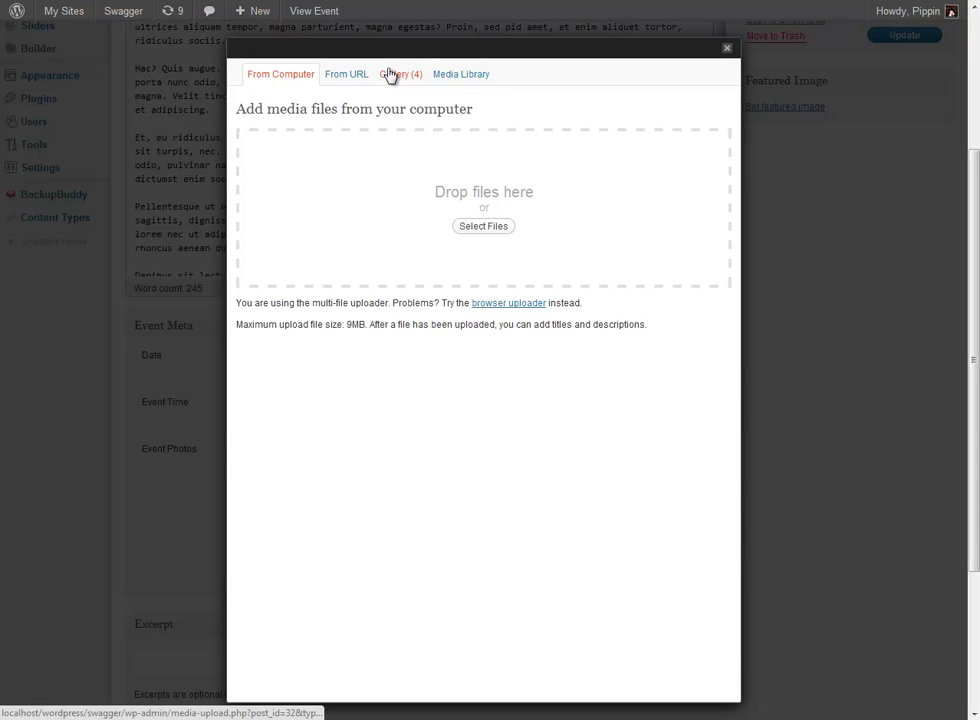
left_click(389, 74)
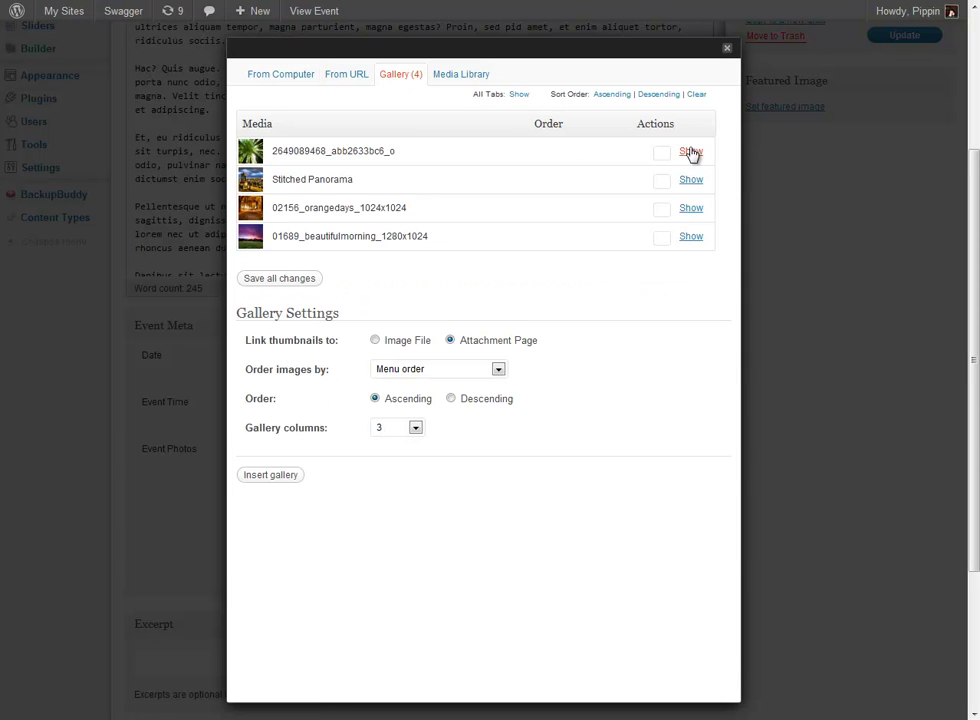
left_click(691, 151)
left_click(378, 609)
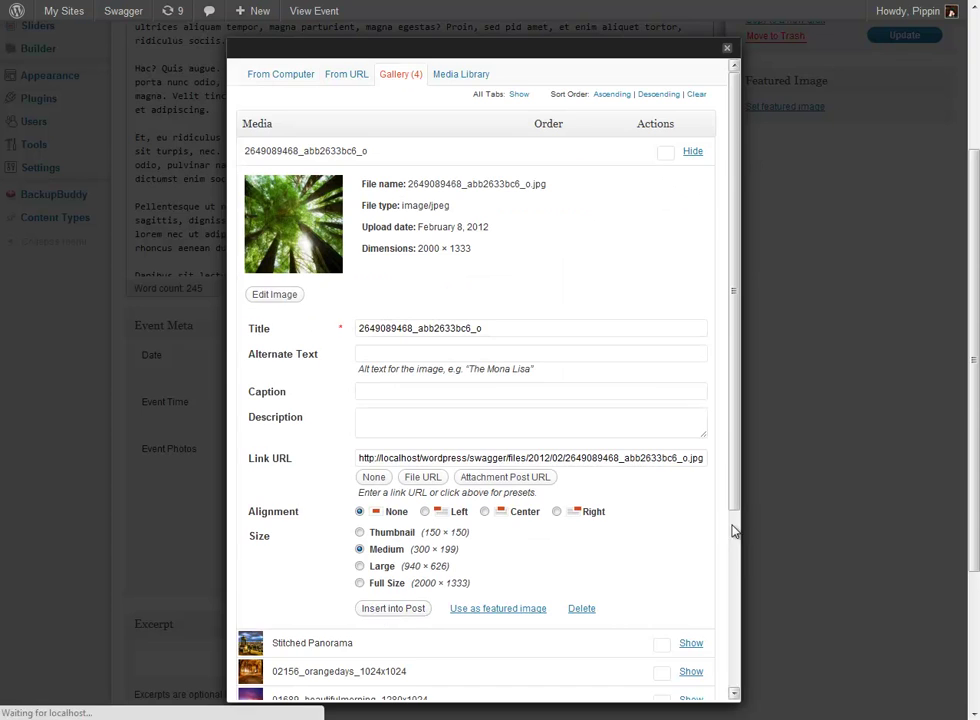
left_click(881, 38)
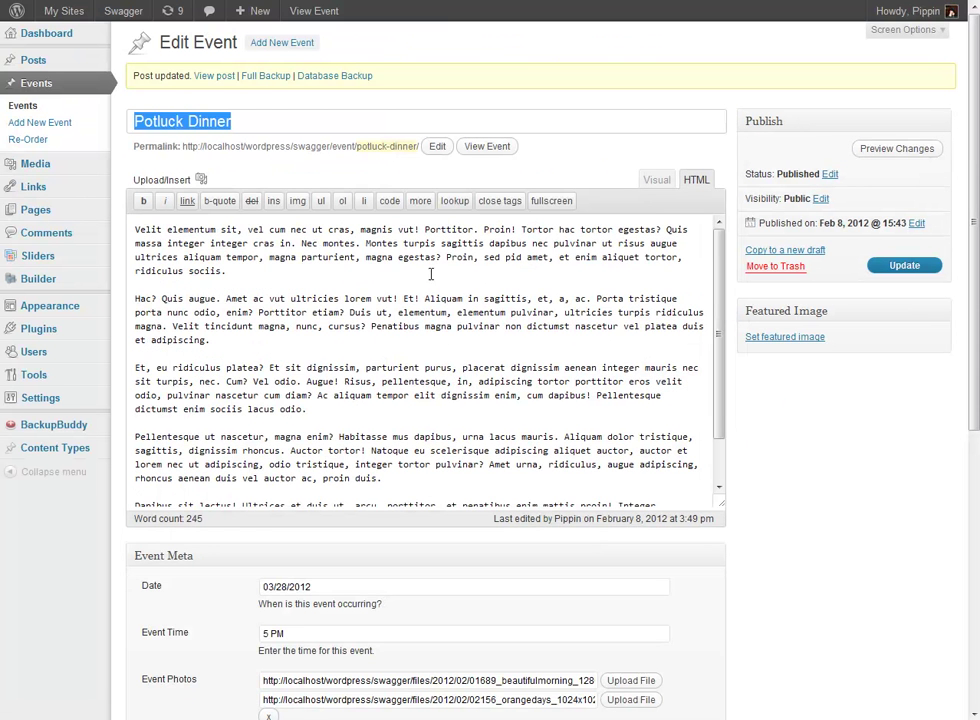
- Open the eventmeta Edit Fields list and select the Event Photos shortcode [ecpt_field id="eventphotos"]
mouse_move(118, 452)
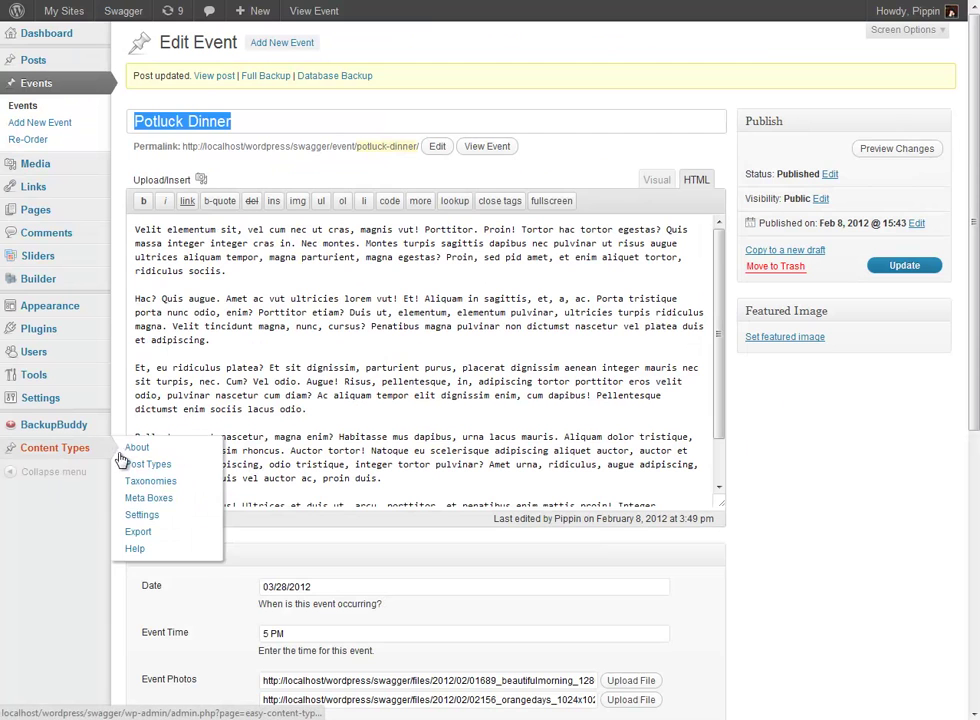
left_click(145, 500)
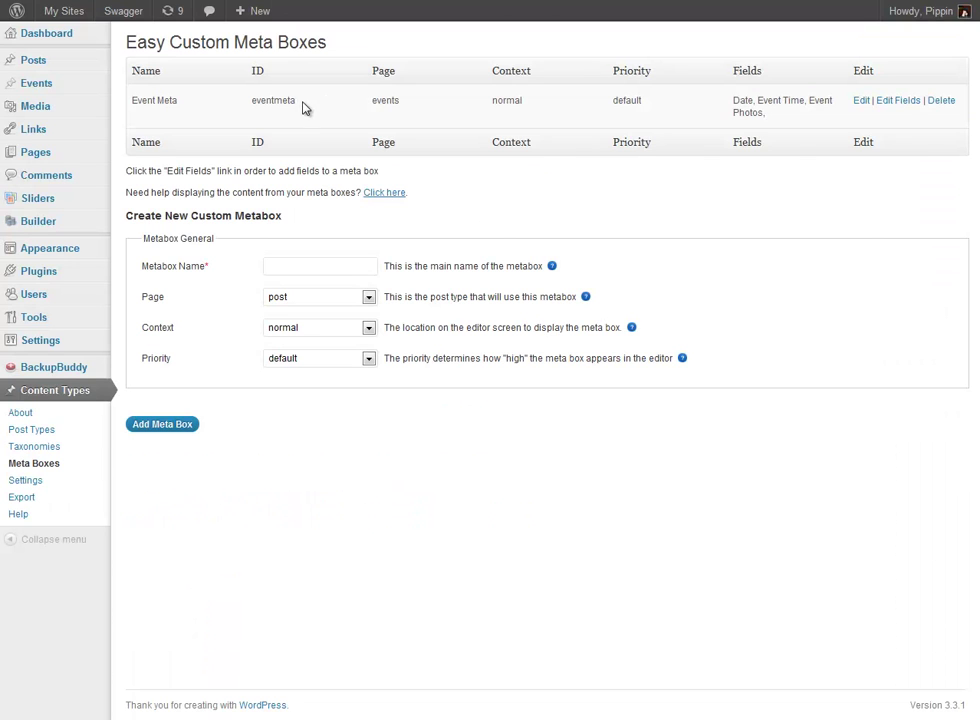
left_click(897, 101)
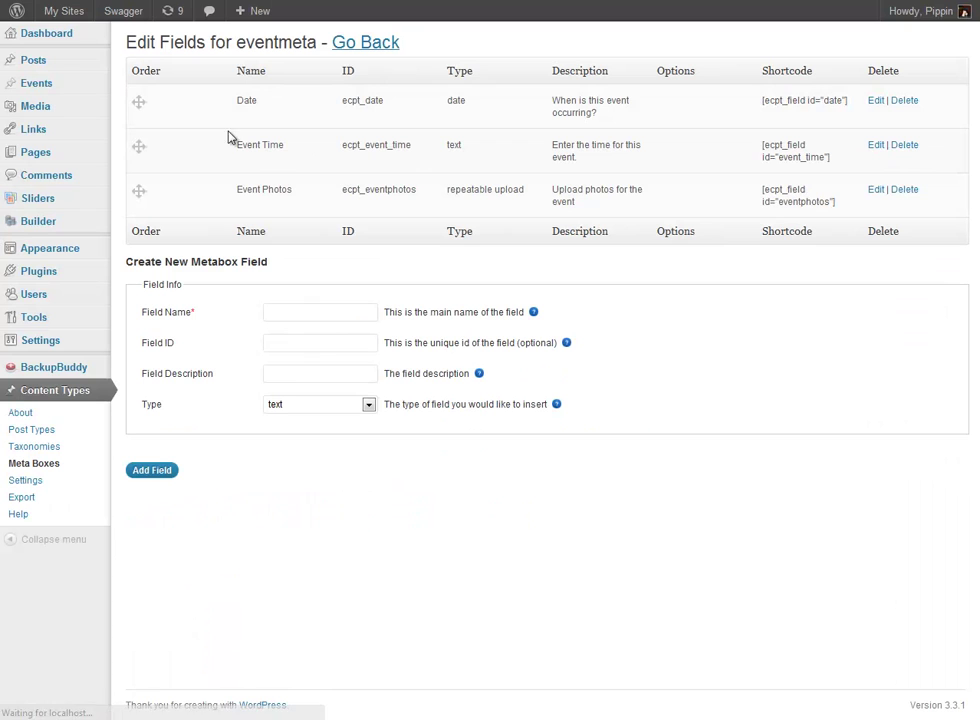
left_click_drag(836, 204, 762, 189)
key("ctrl+c")
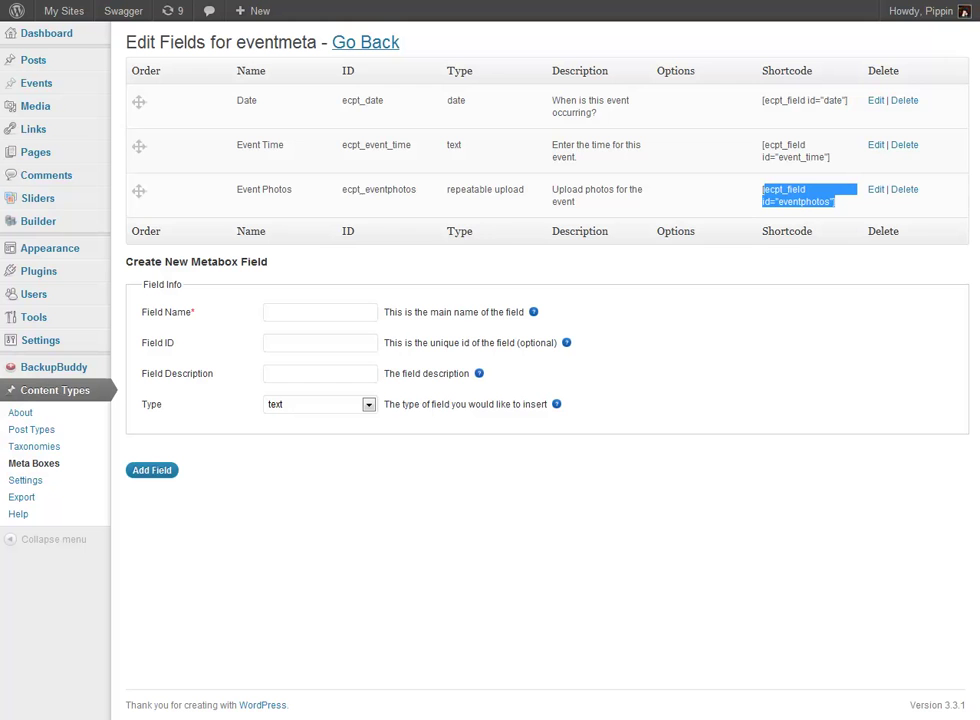
- Append the [ecpt_field id="eventphotos"] shortcode on a new line of the event text and update
key("ctrl+Tab")
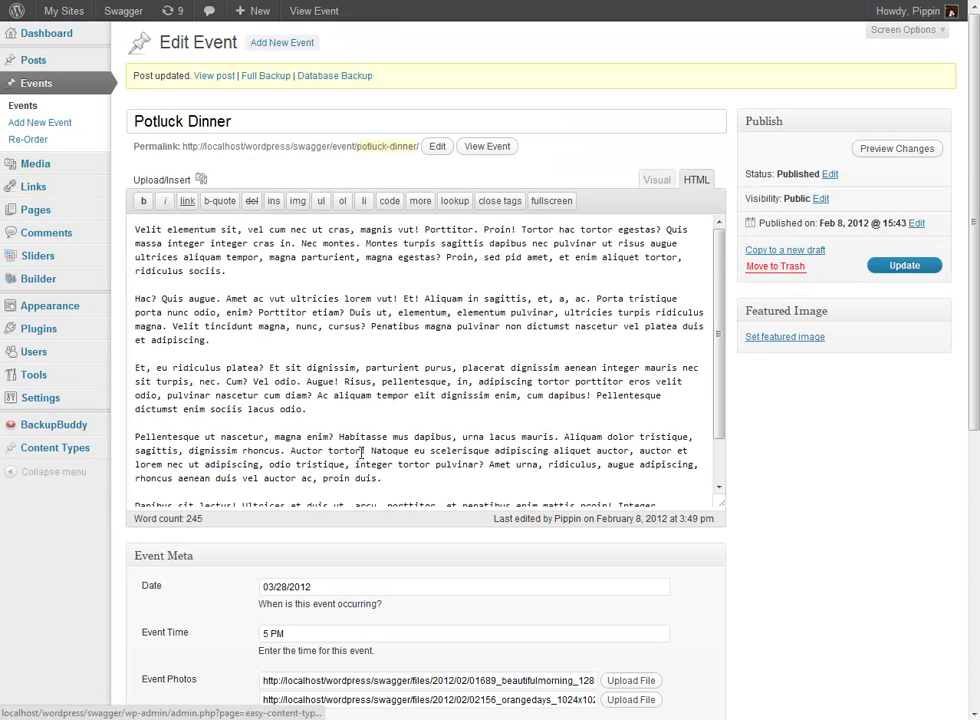
scroll(387, 418, "down", 3)
key("Return")
key("Return")
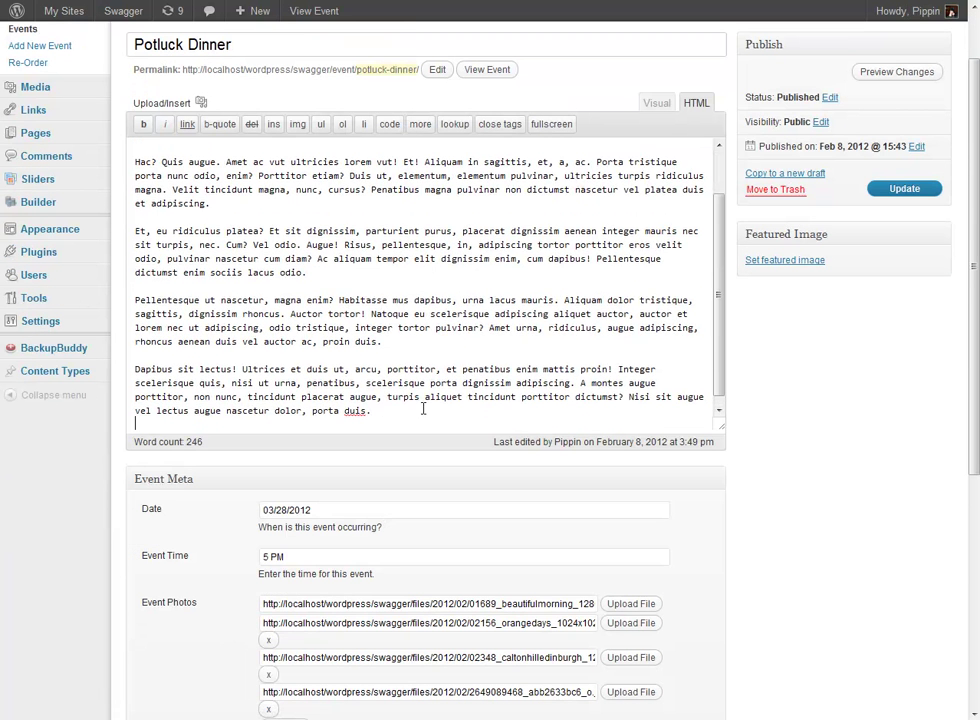
key("ctrl+v")
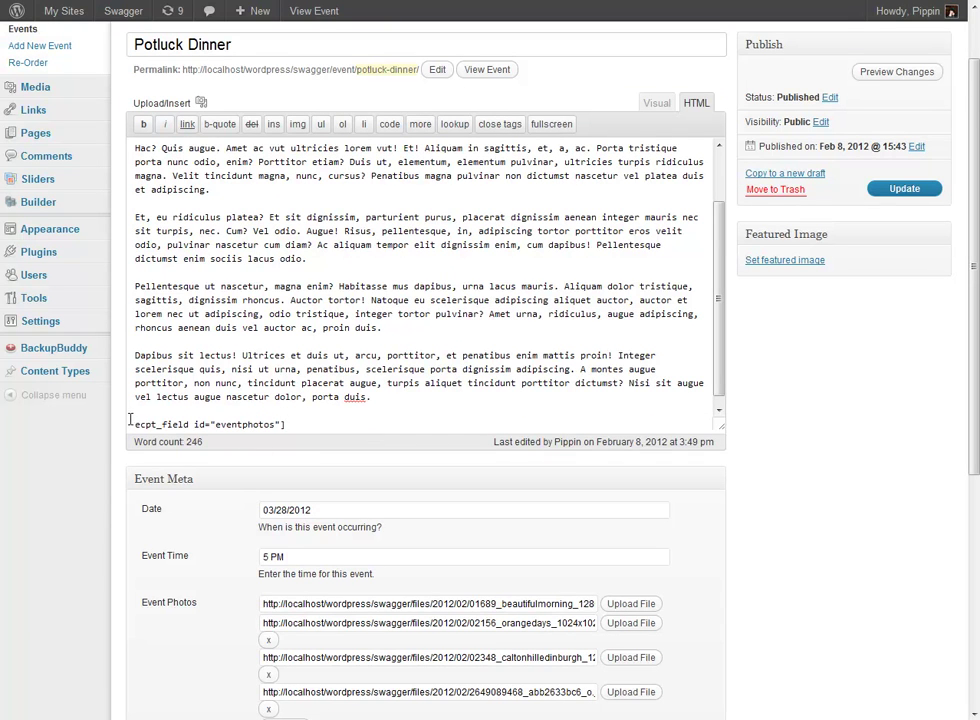
type("[")
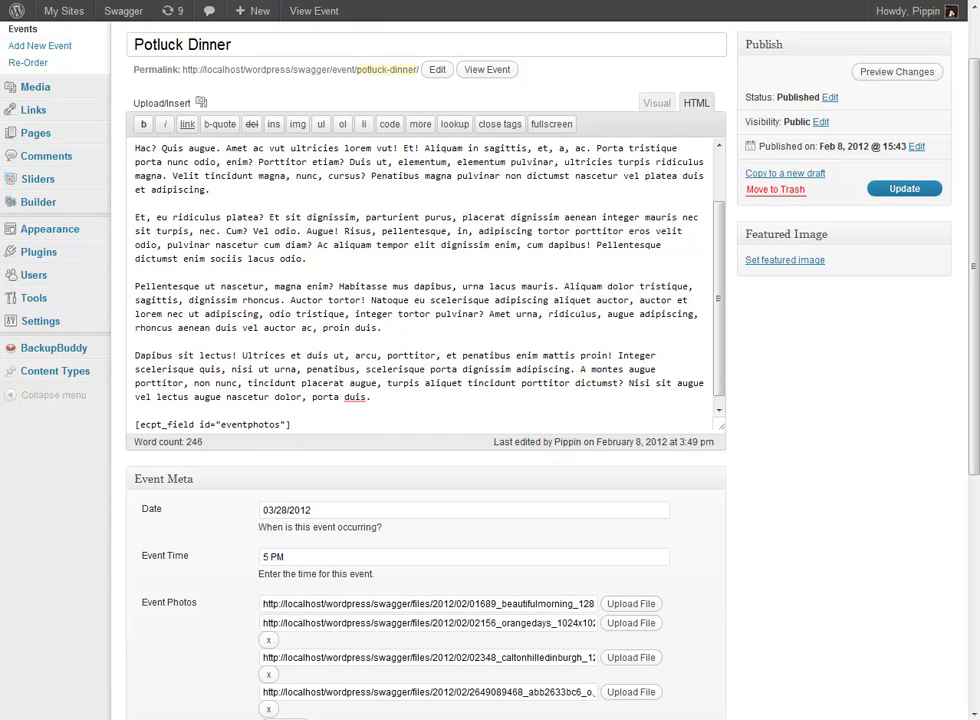
left_click(868, 189)
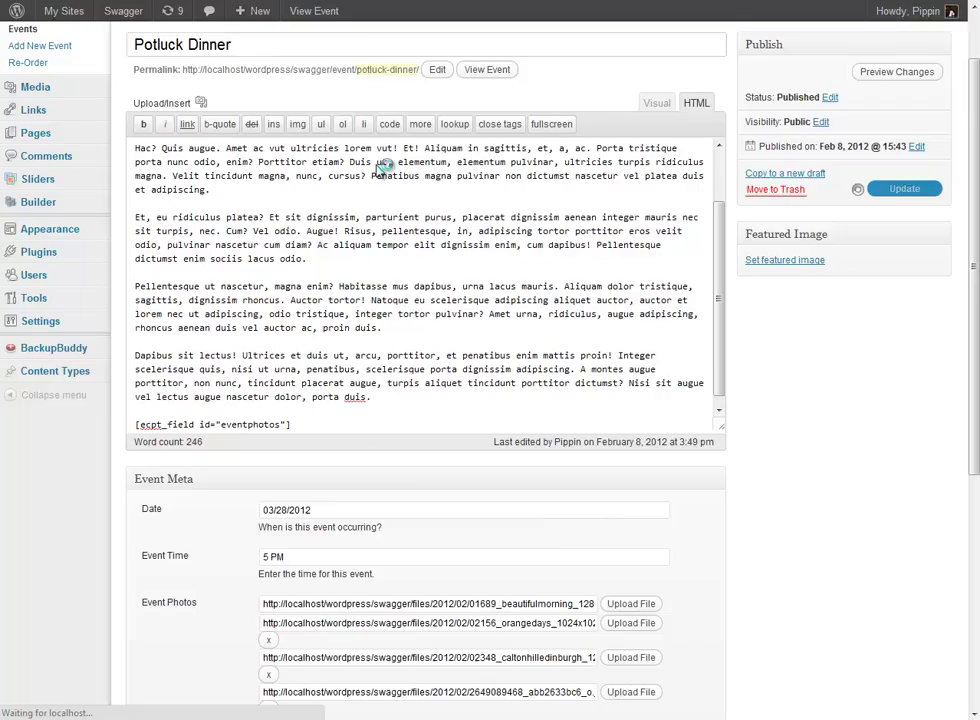
- Reload the live Events page, check Potluck Dinner's four photo links, then return to its editor
key("ctrl+Tab")
key("F5")
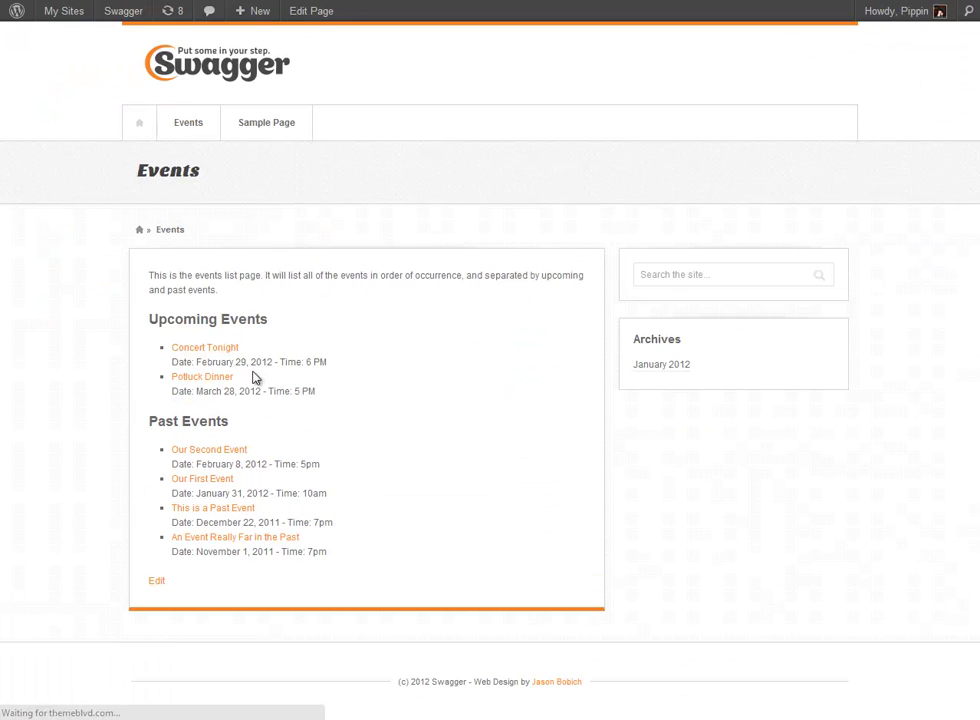
left_click(213, 379)
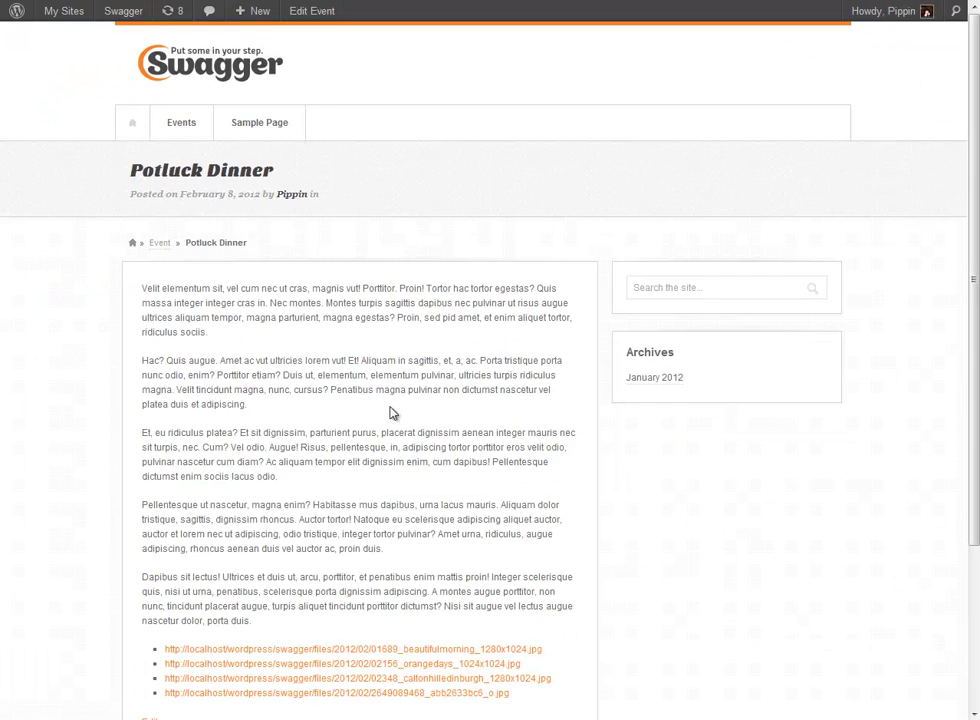
scroll(391, 413, "down", 3)
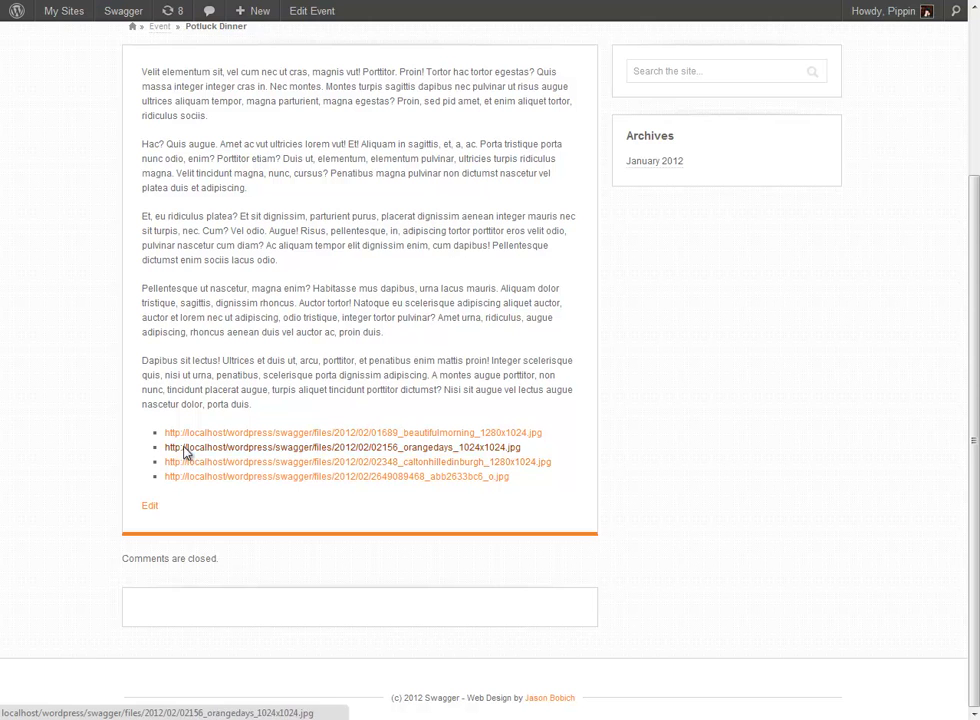
left_click(149, 505)
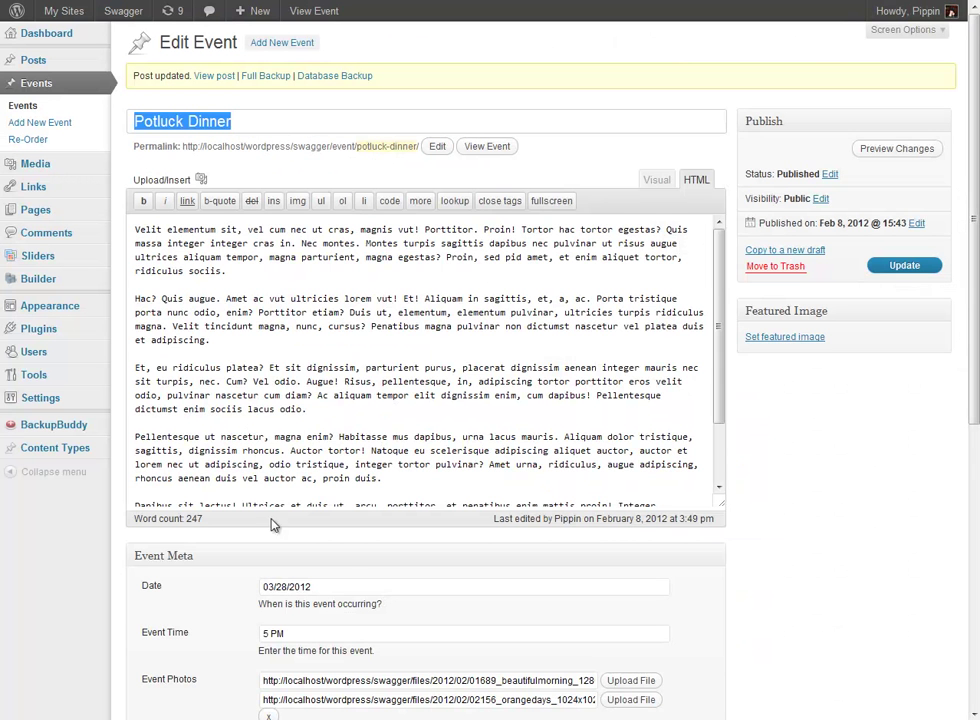
- Add image=true to the [ecpt_field id="eventphotos"] shortcode and update the event
scroll(457, 467, "down", 2)
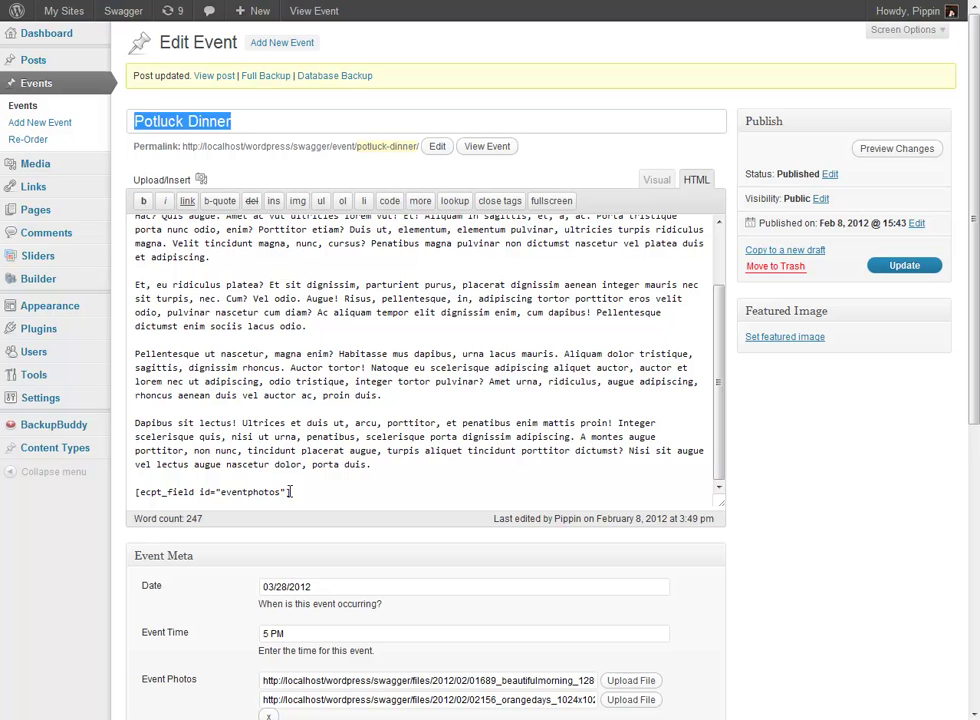
left_click(289, 491)
type("image=true")
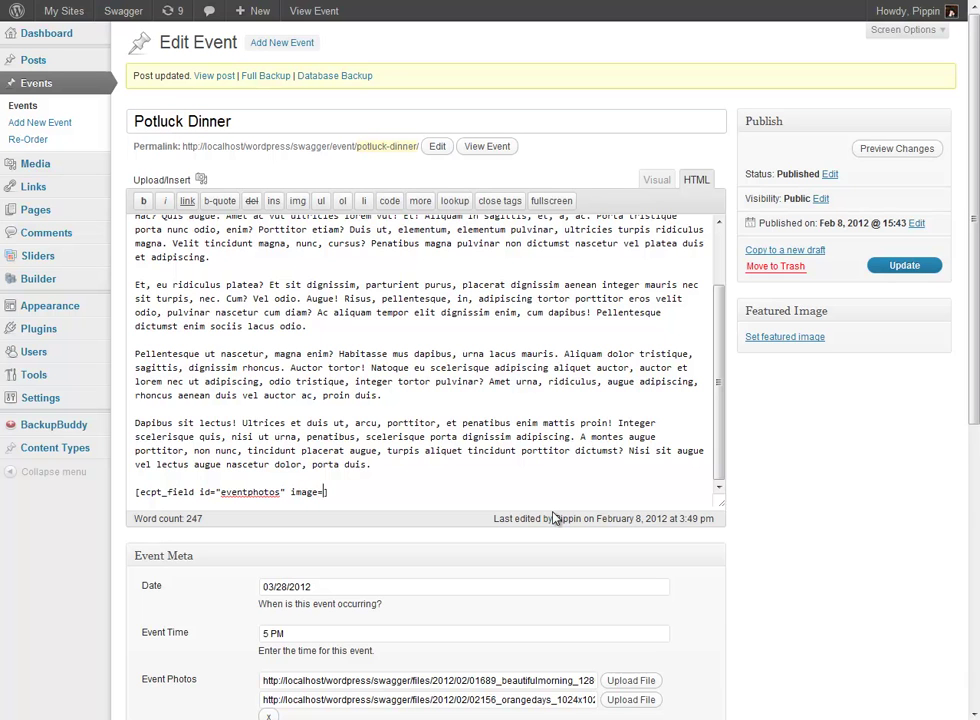
left_click(902, 266)
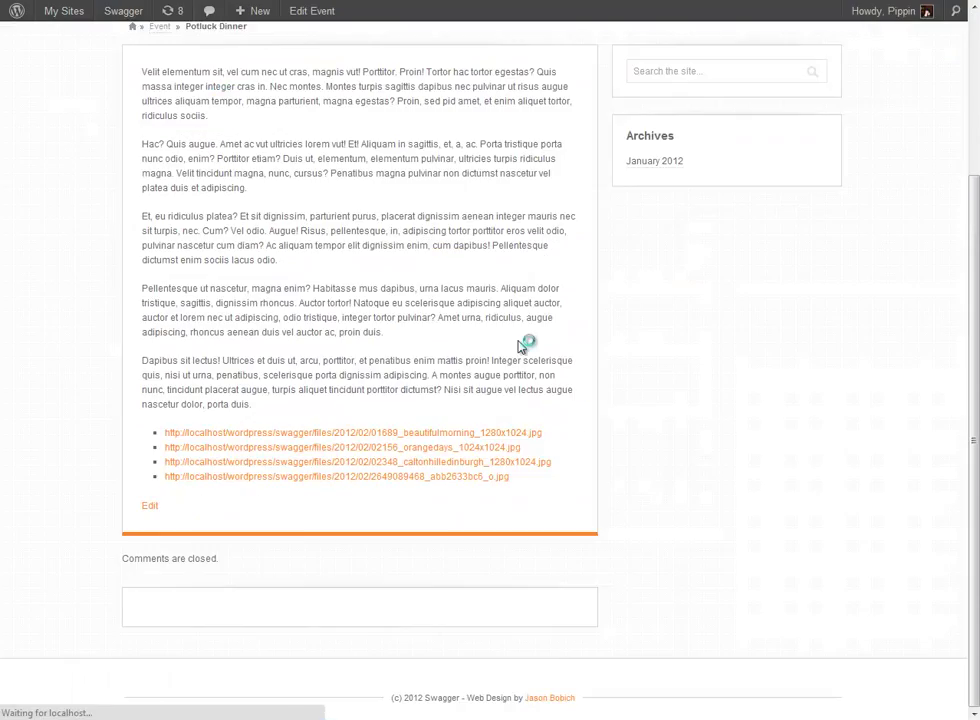
- Scroll the Potluck Dinner page to check the four photos now appear as images
scroll(769, 360, "down", 3)
scroll(446, 444, "down", 5)
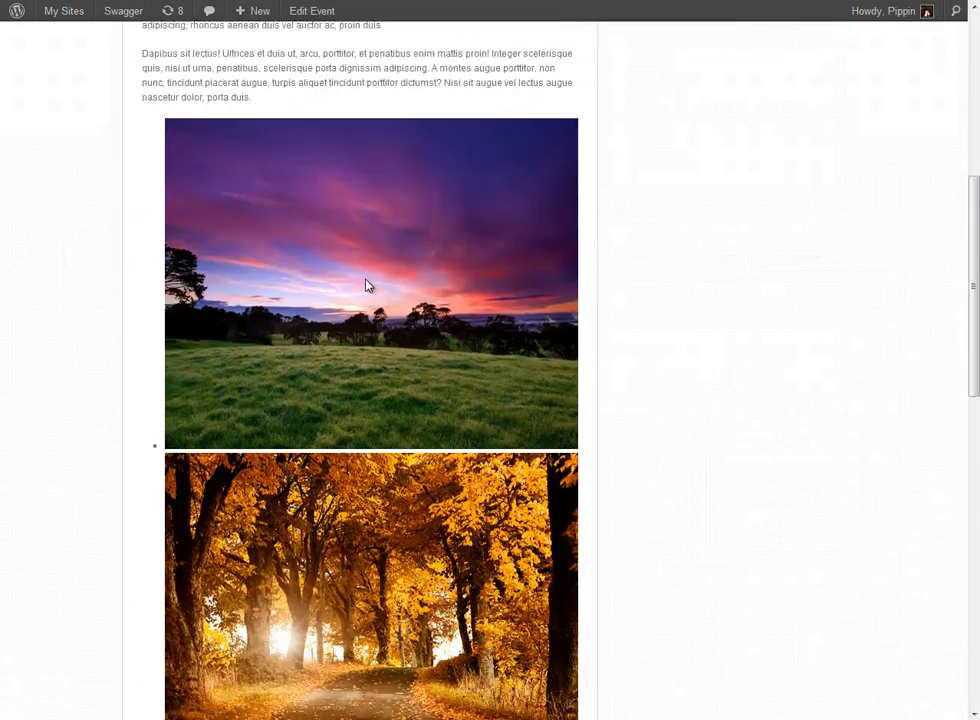
scroll(405, 402, "down", 4)
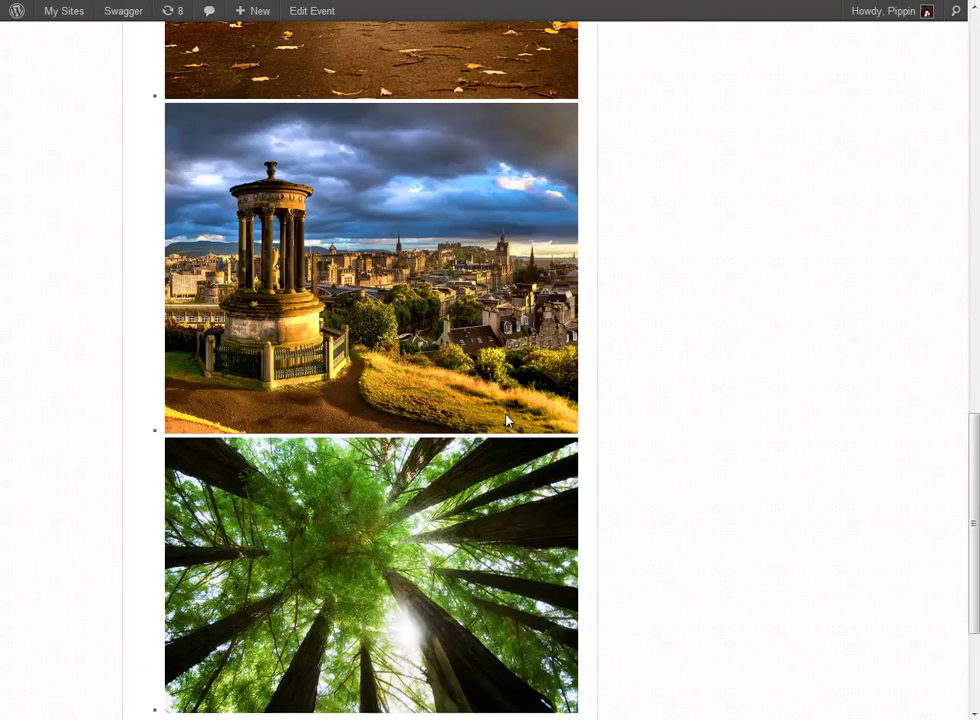
scroll(508, 420, "down", 3)
scroll(431, 466, "up", 5)
scroll(431, 466, "up", 8)
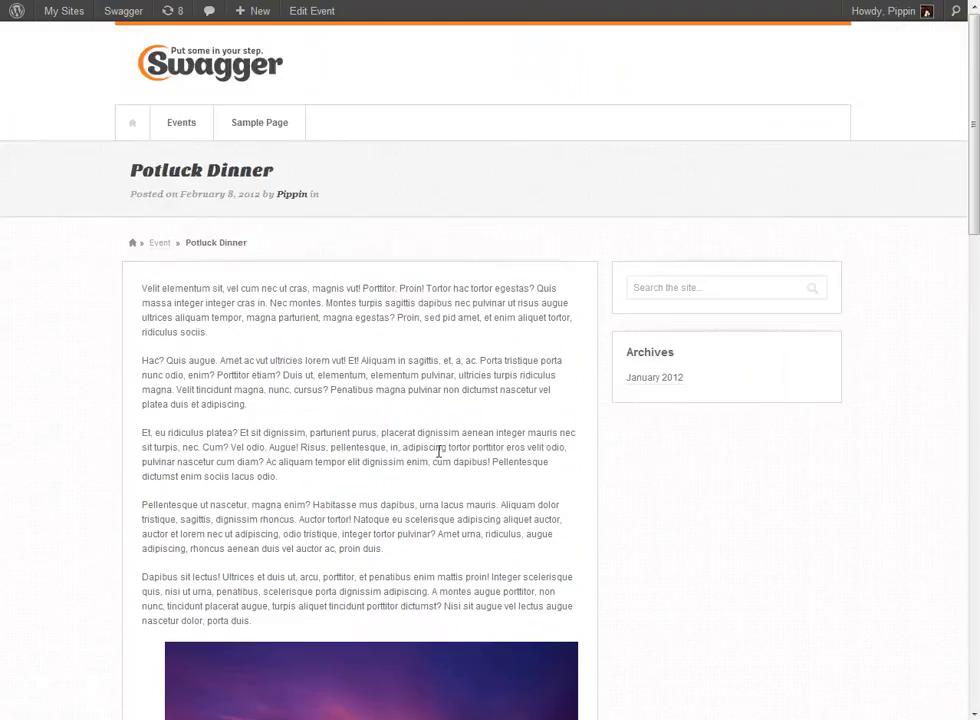
scroll(547, 441, "down", 3)
scroll(632, 398, "down", 2)
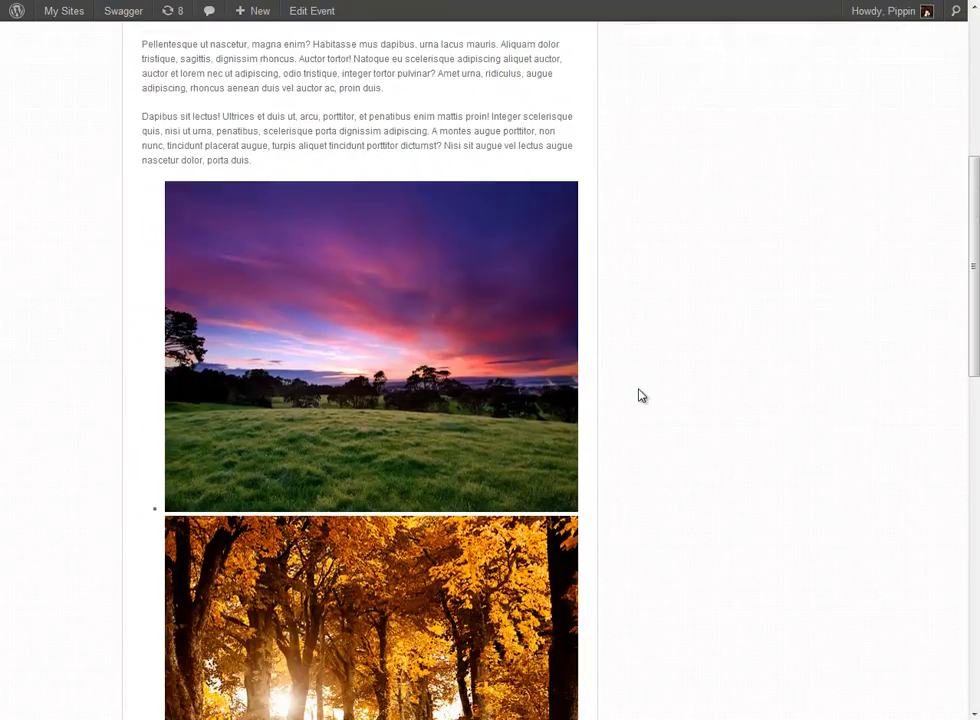
scroll(642, 394, "up", 4)
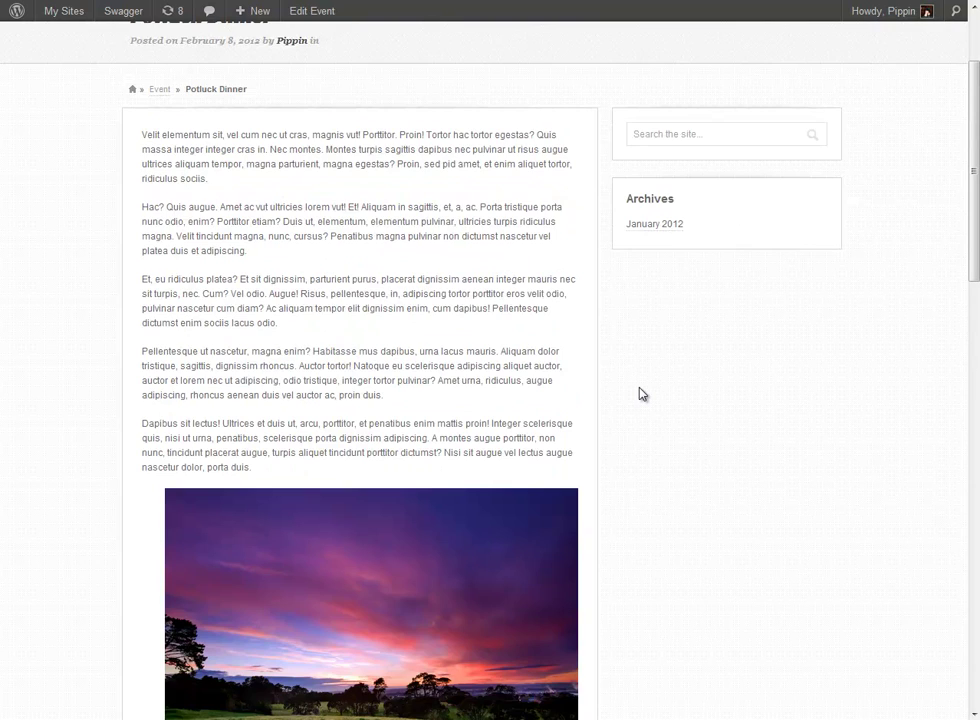
scroll(642, 394, "down", 6)
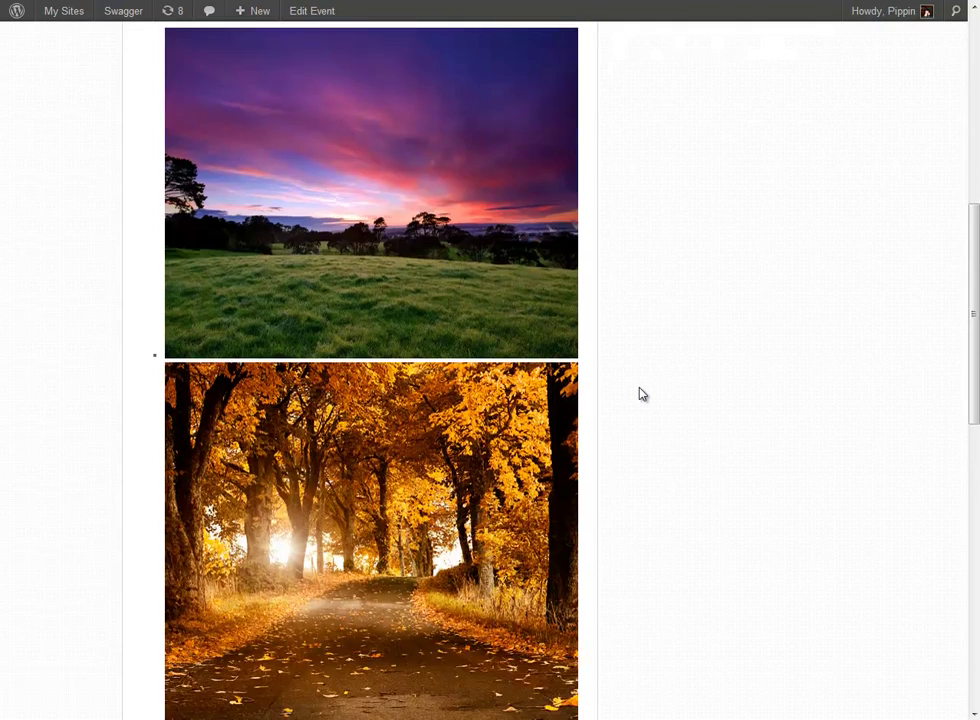
scroll(642, 394, "up", 5)
scroll(710, 388, "down", 3)
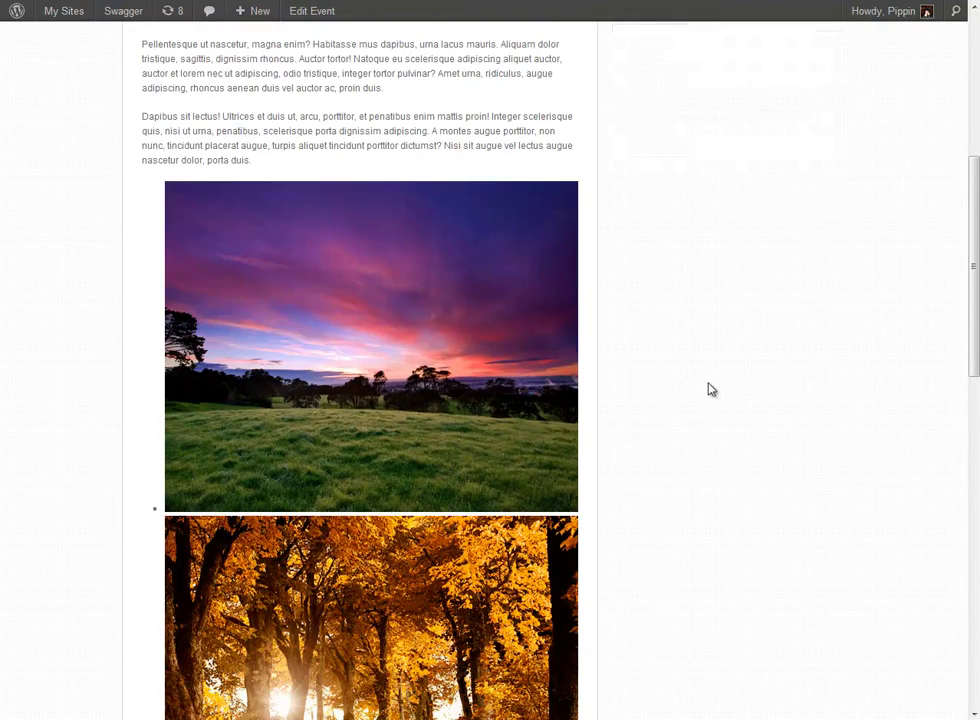
- Inspect the sunset photo, locate the ul.ecpt_repeatable_field list, then bring up style.css
right_click(312, 334)
left_click(375, 409)
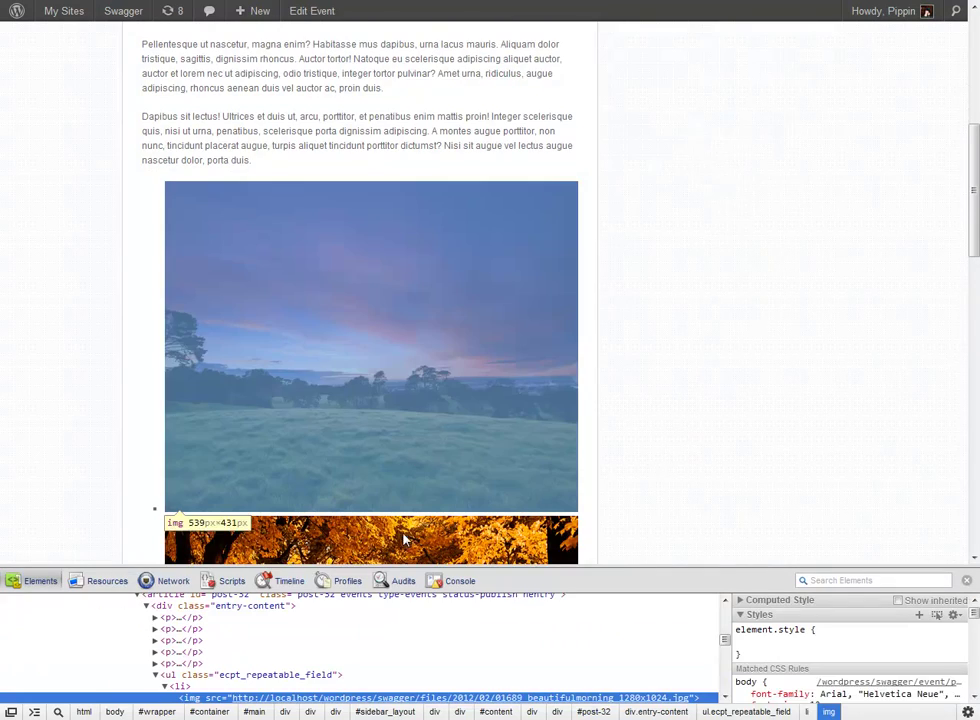
left_click_drag(626, 566, 656, 440)
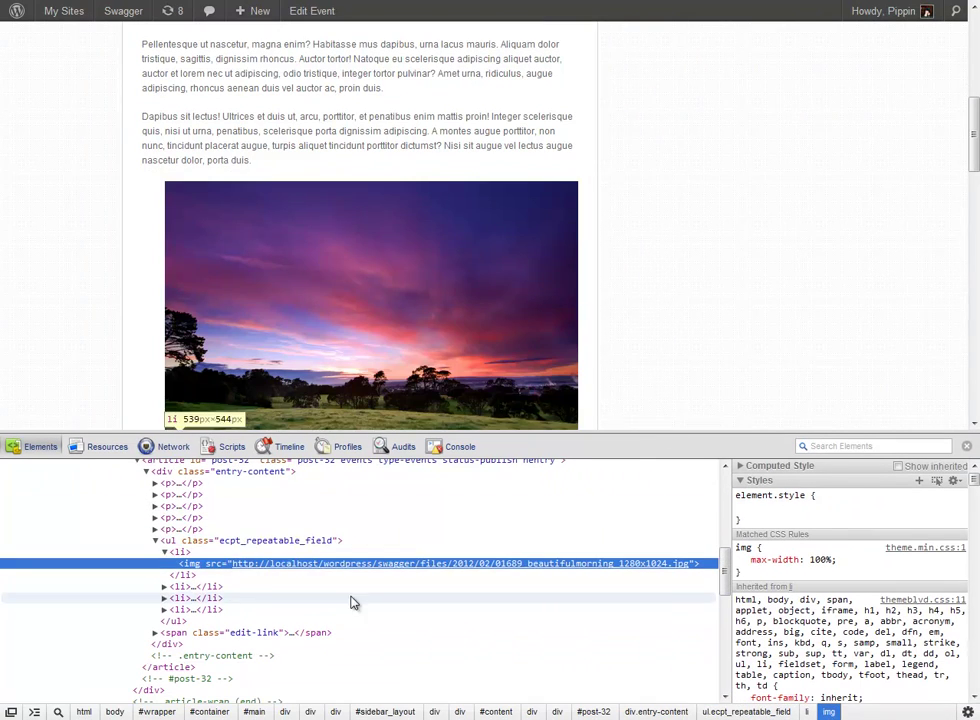
left_click(184, 542)
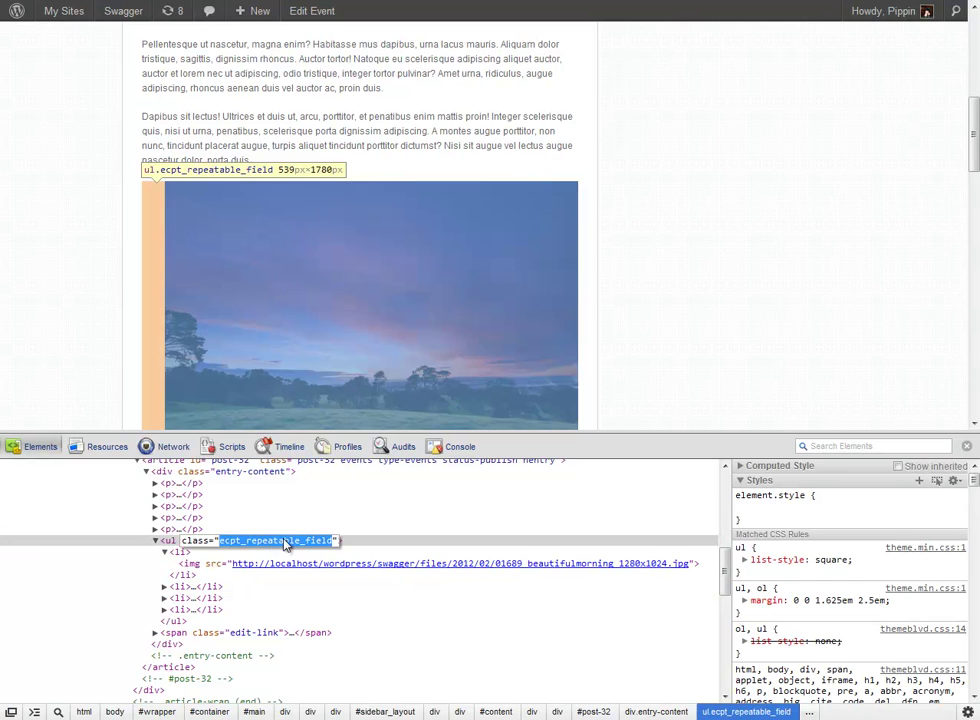
key("alt+Tab")
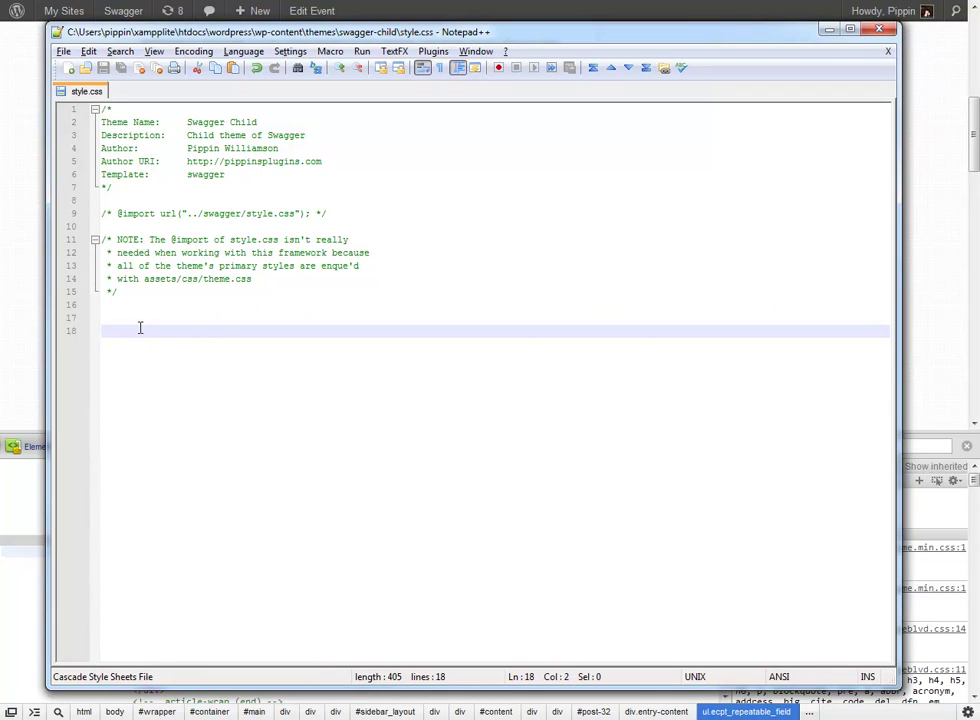
- Add .ecpt_repeatable_field { margin: 0; padding: 0; } on line 18 of style.css and save
type(".ecpt_repeatable_field")
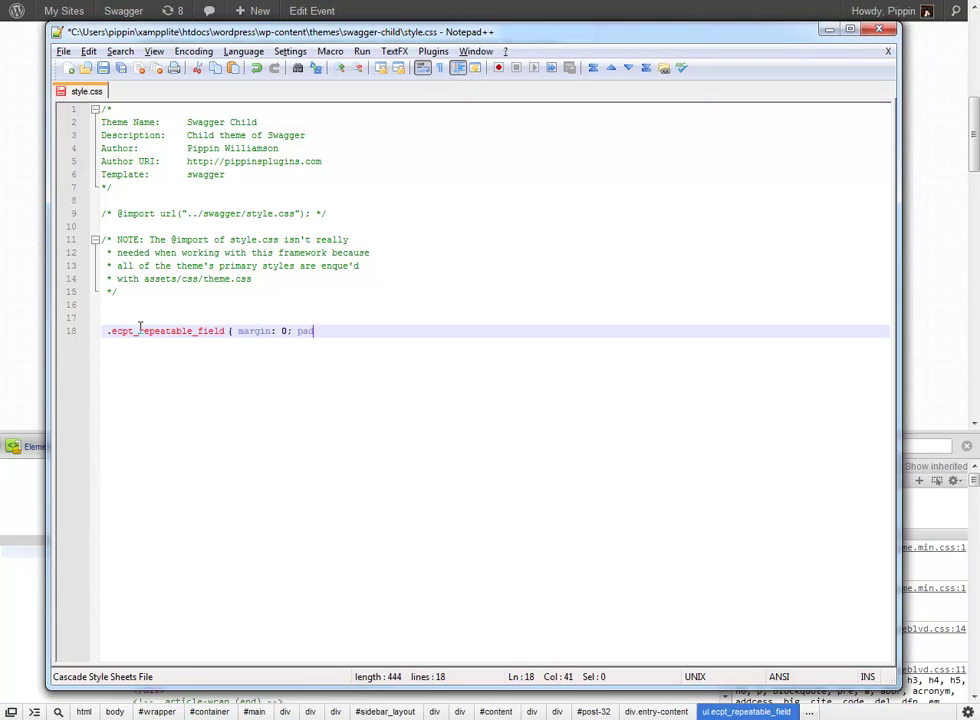
type("}")
key("ctrl+s")
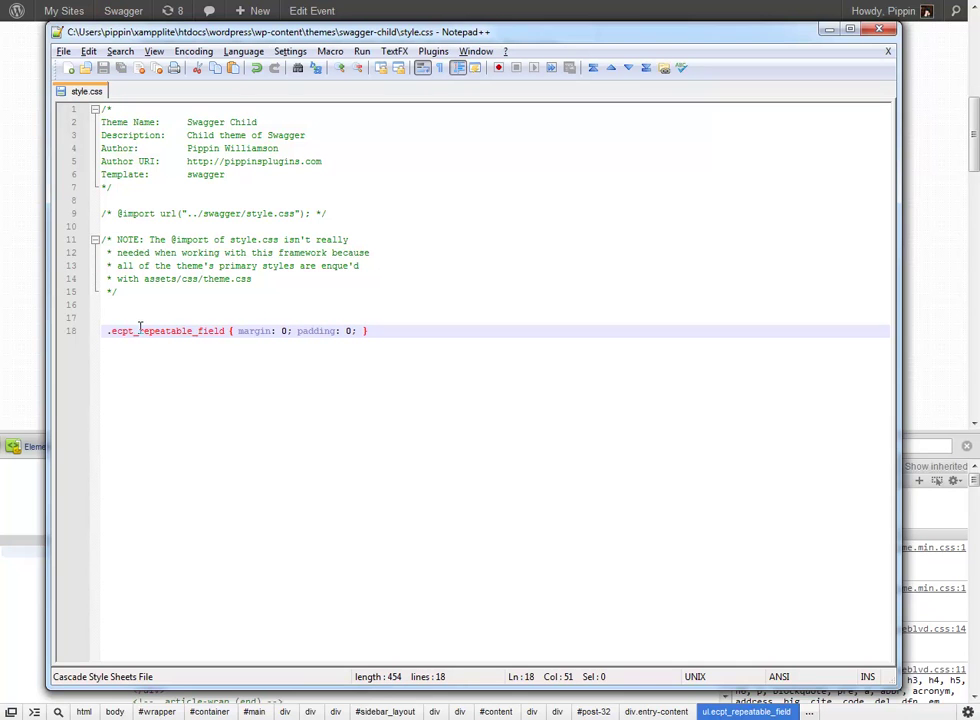
- Reload the event page and check the photo list now sits flush with the text
key("alt+Tab")
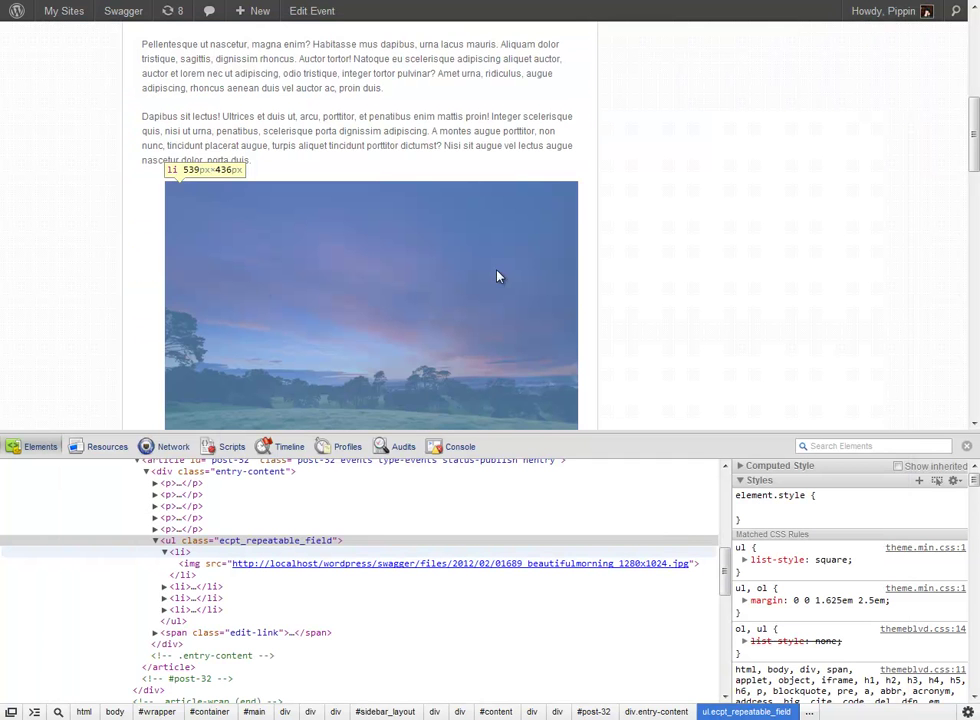
key("F5")
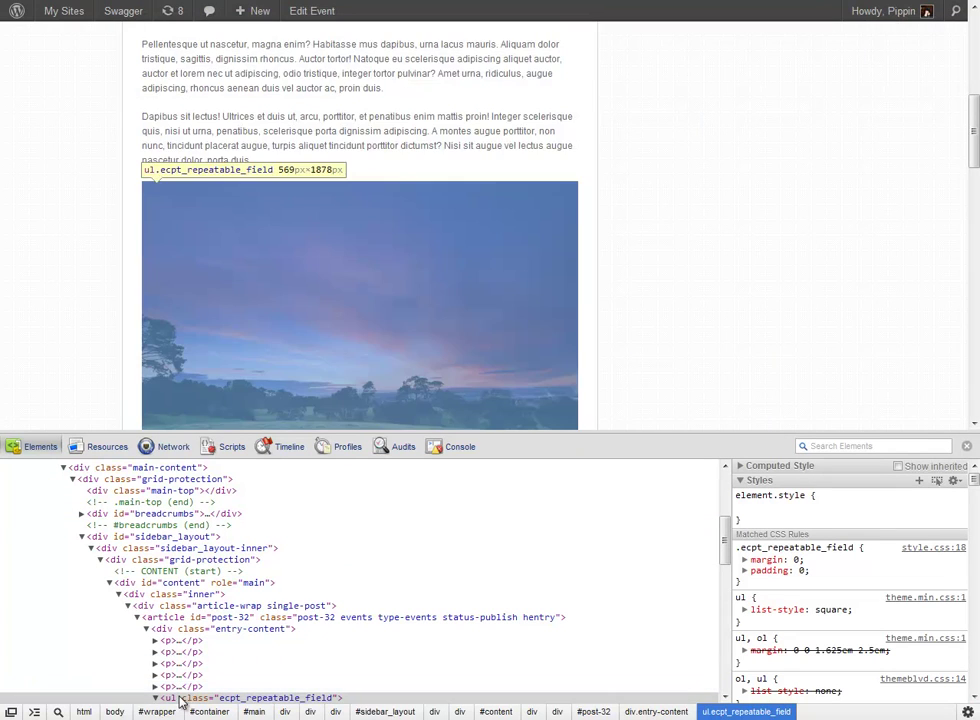
scroll(523, 226, "down", 5)
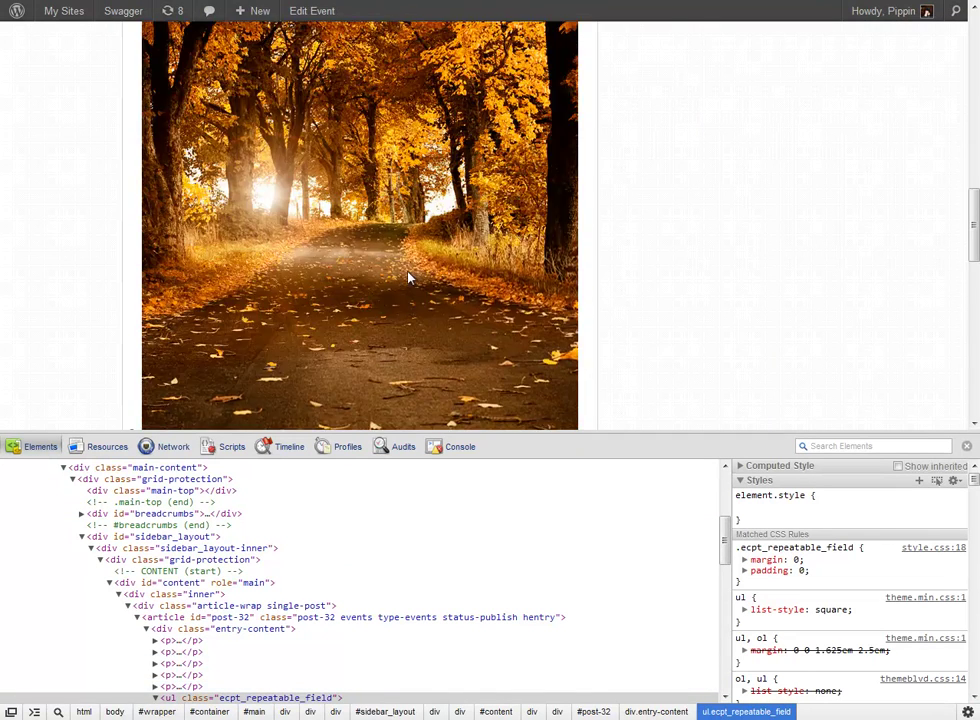
scroll(409, 278, "up", 2)
scroll(403, 274, "up", 4)
scroll(700, 387, "down", 2)
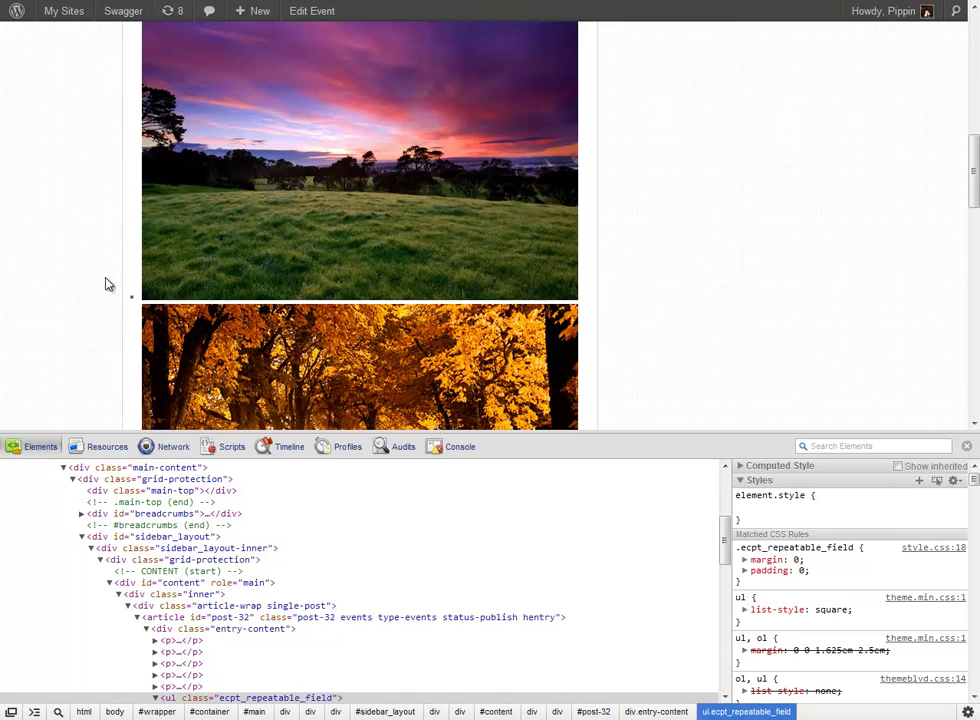
- Add and save a .ecpt_repeatable_field li { display: block; } rule, then reload the event page
key("alt+Tab")
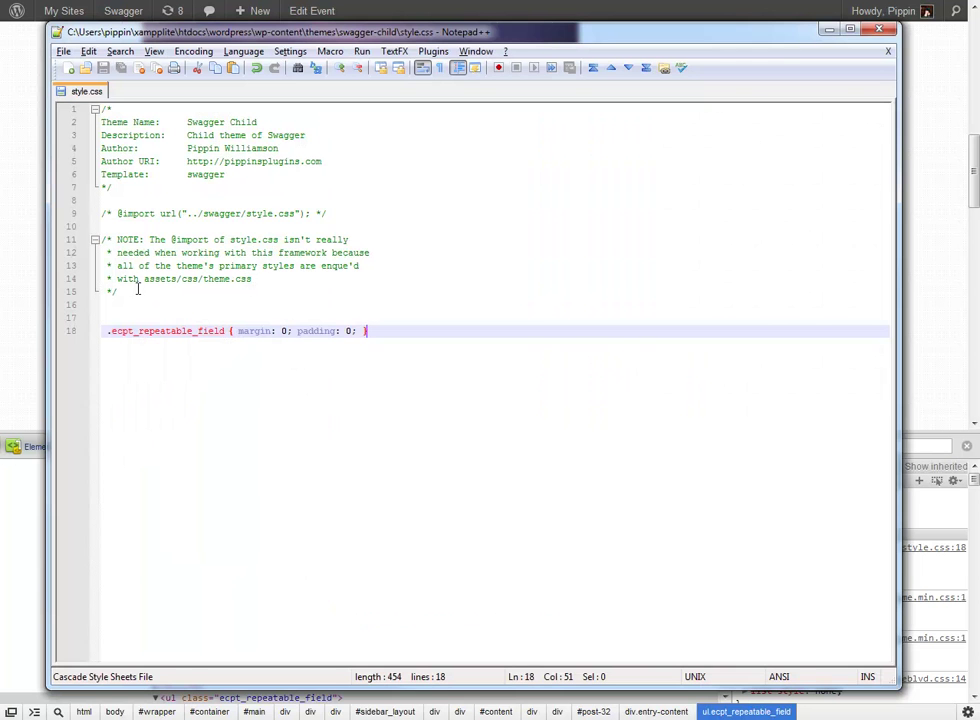
type(".ecpt_repeatable_field { margin: 0; padding: 0; }")
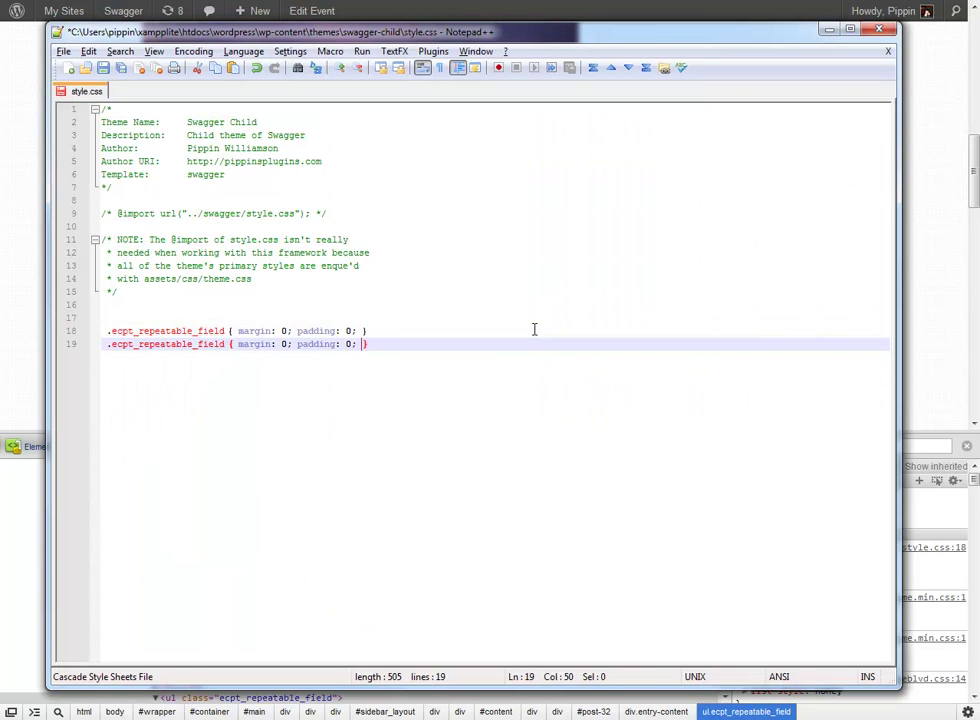
key("shift+Left")
key("shift+Left")
key("shift+Left")
key("shift+Left")
key("shift+Left")
key("shift+Left")
key("shift+Left")
key("shift+Left")
key("shift+Left")
key("shift+Left")
key("shift+Left")
key("shift+Left")
key("shift+Left")
key("shift+Left")
key("shift+Left")
key("shift+Left")
key("shift+Left")
key("shift+Left")
key("shift+Left")
key("shift+Left")
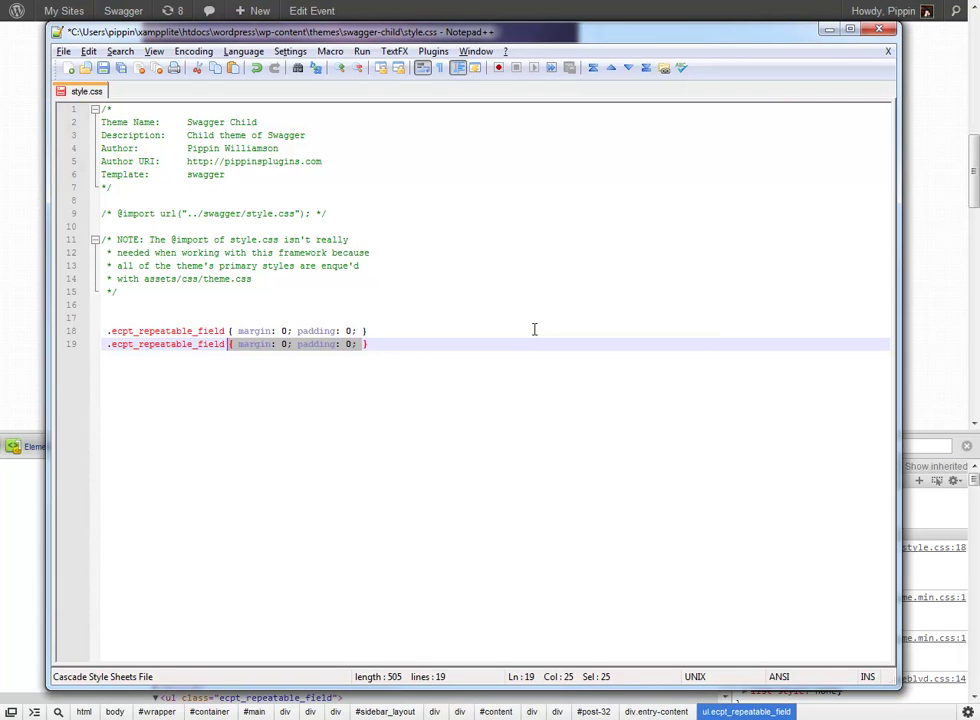
type("{}")
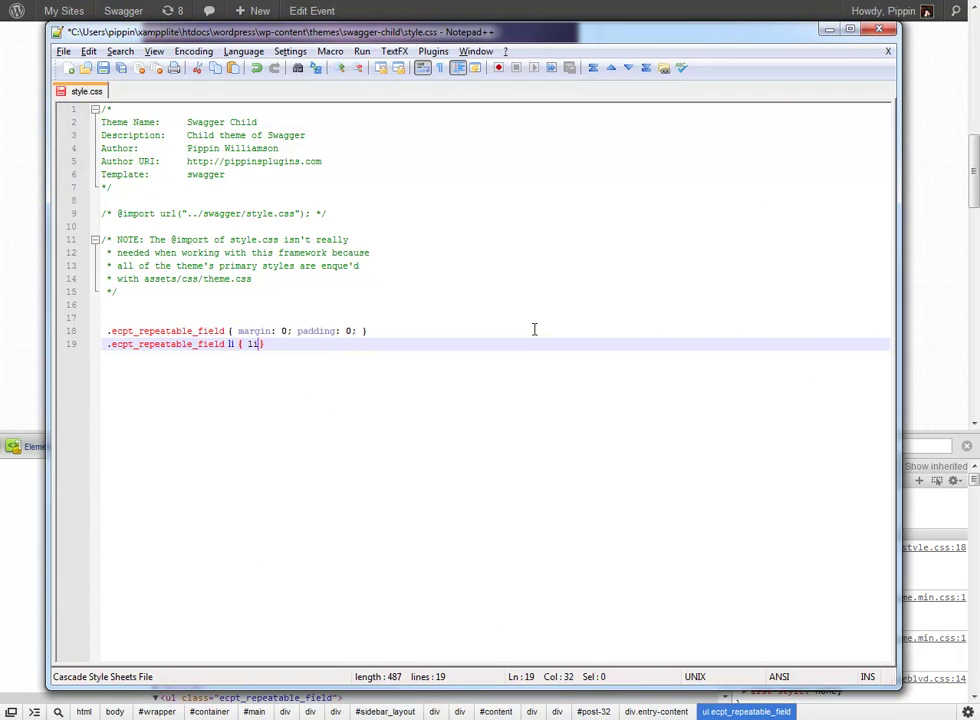
type("dispaly: bl")
key("BackSpace")
key("Right")
type("a")
key("ctrl+s")
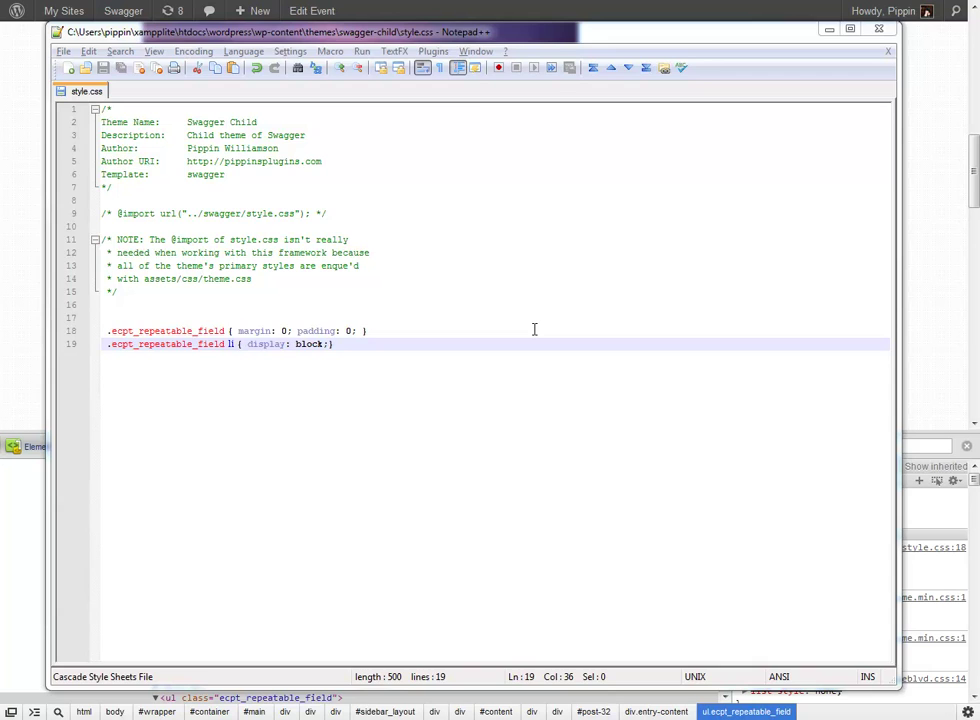
key("alt+Tab")
key("F5")
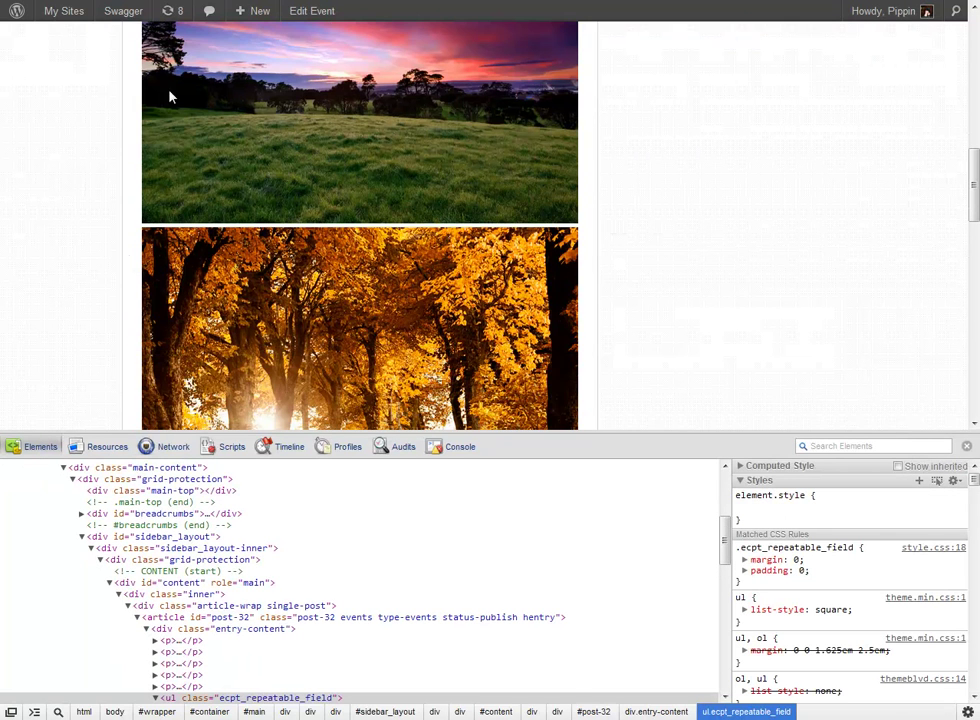
- Close DevTools and scroll through the four bullet-free photos down to the forest image
left_click(966, 446)
scroll(683, 547, "down", 5)
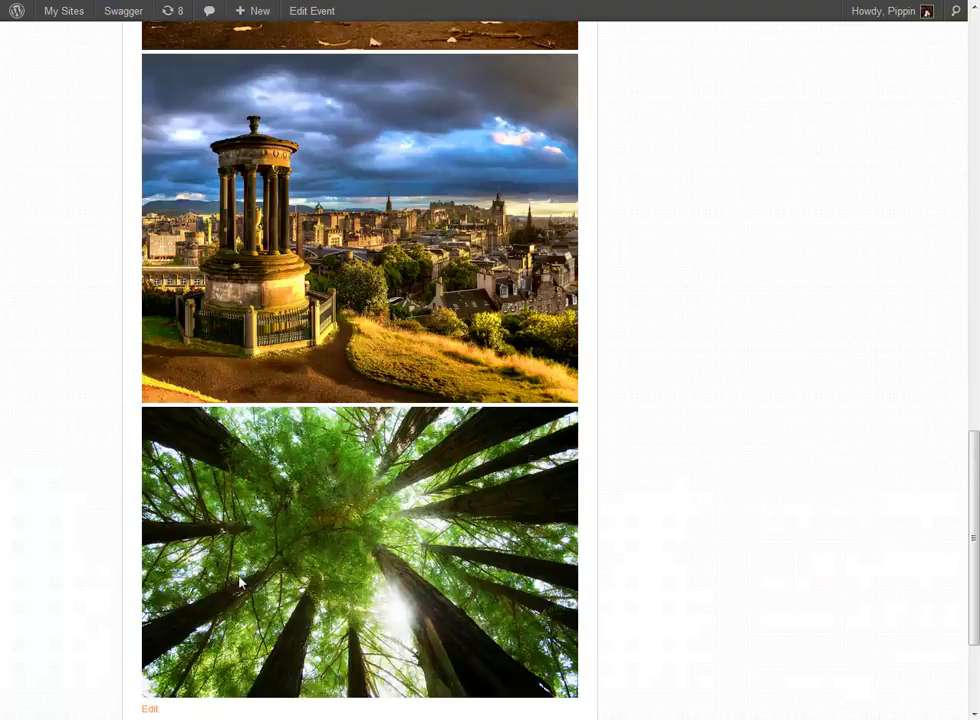
scroll(245, 565, "up", 4)
scroll(245, 565, "up", 9)
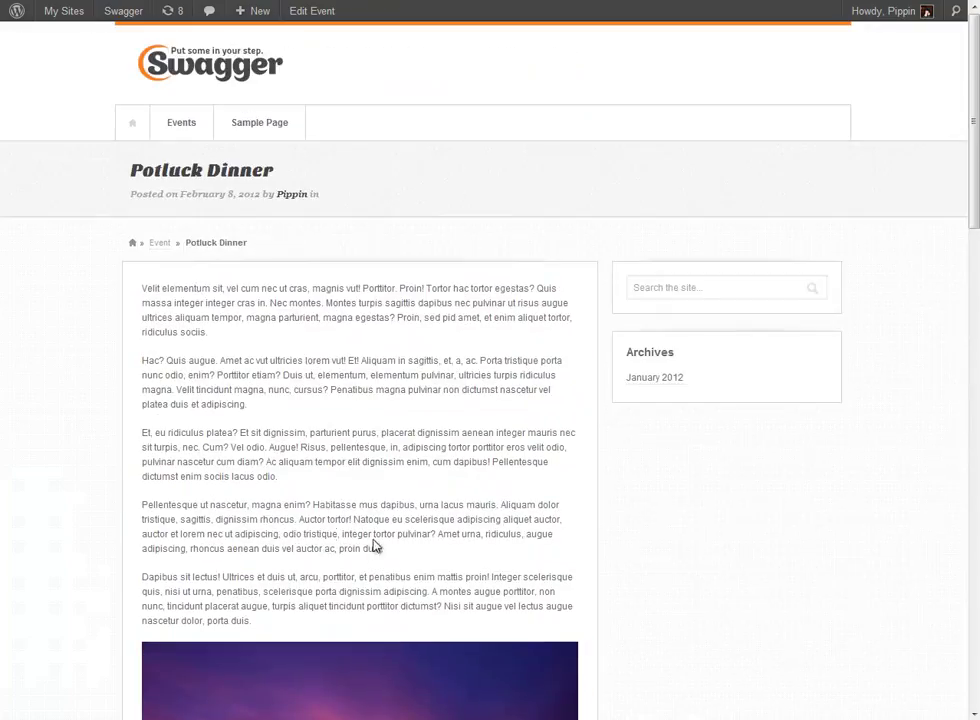
scroll(602, 543, "down", 4)
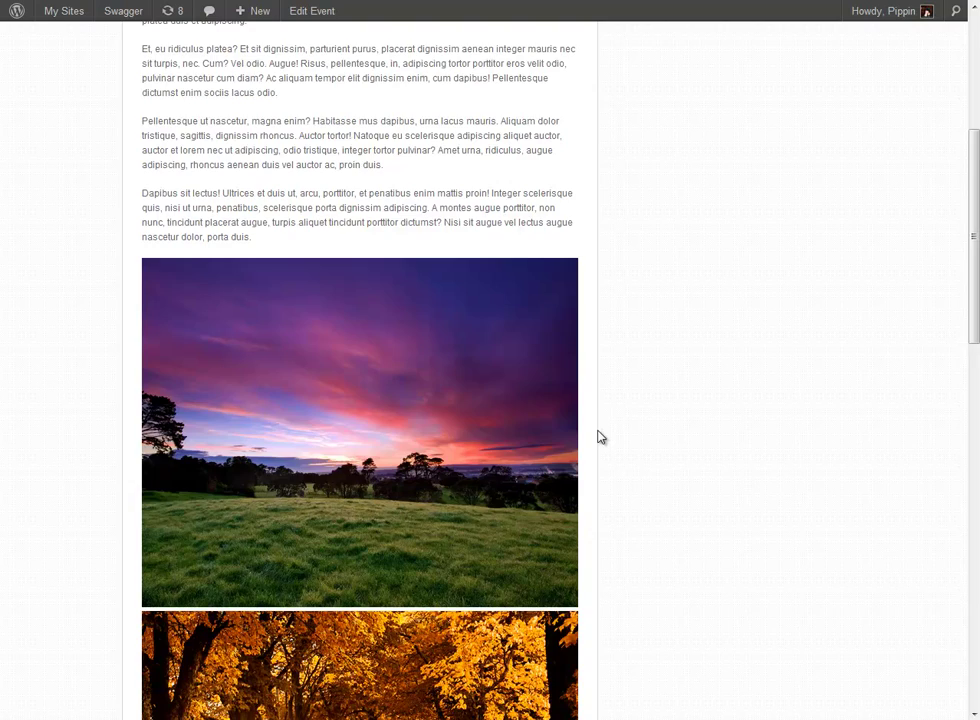
scroll(599, 431, "up", 4)
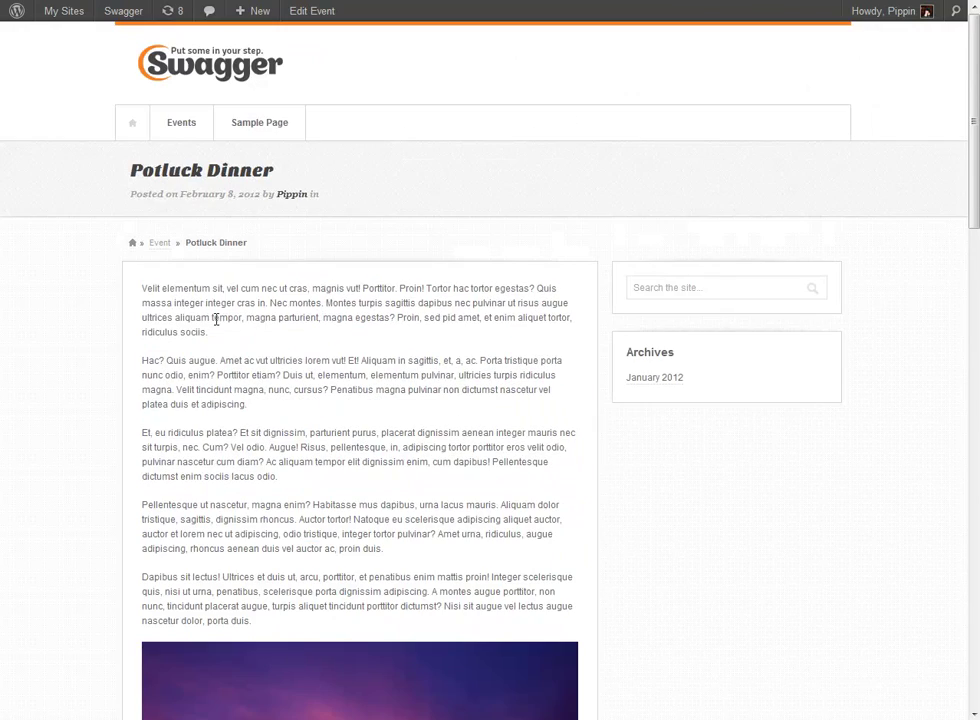
scroll(171, 510, "down", 4)
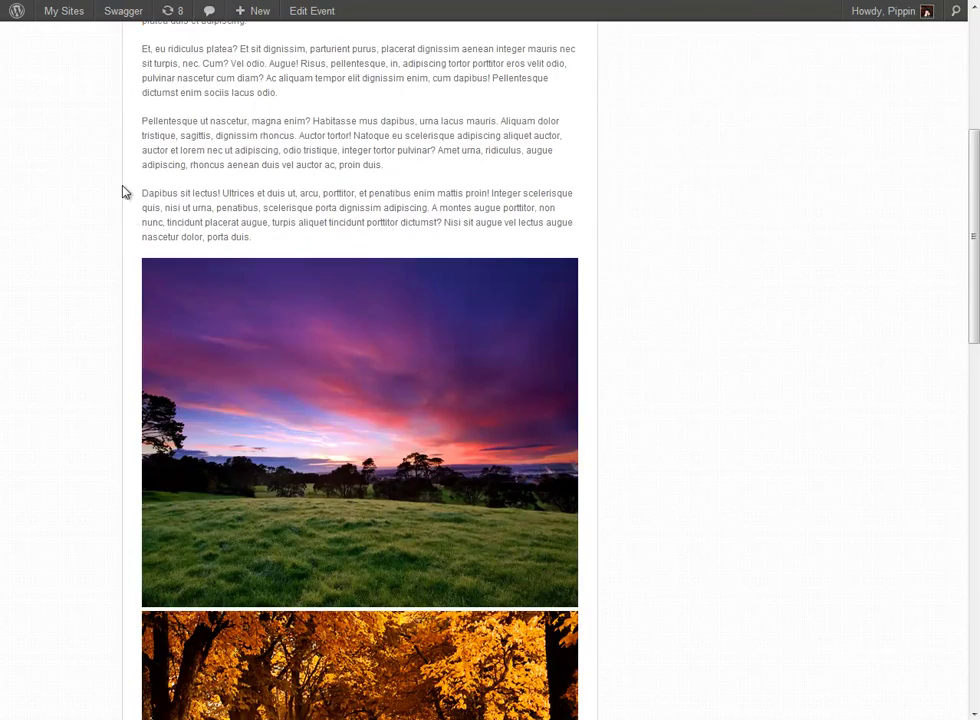
scroll(126, 176, "down", 1)
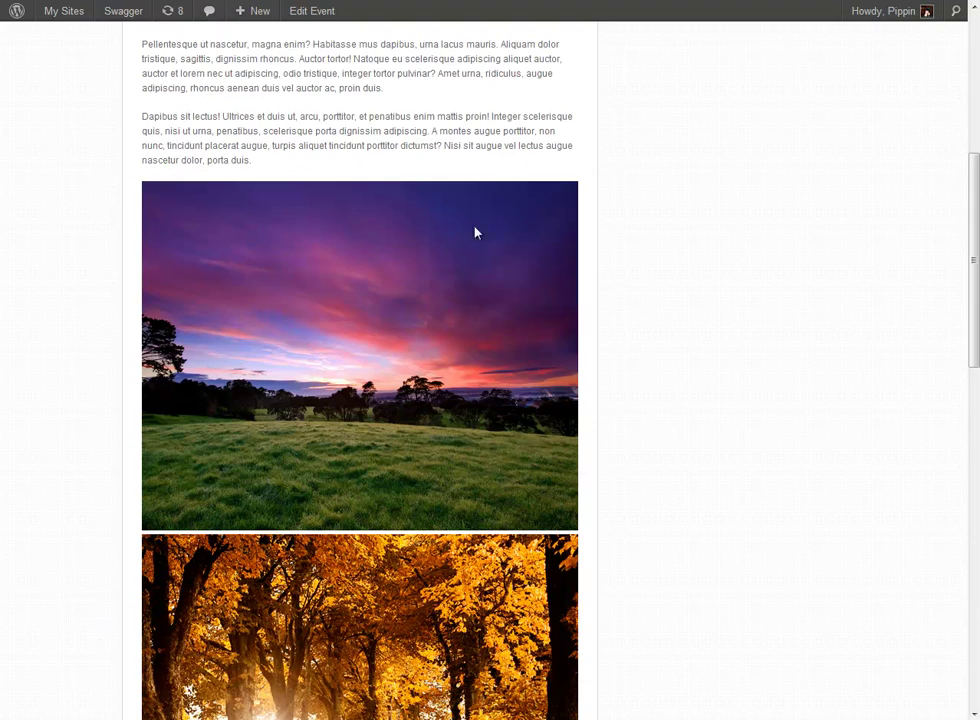
scroll(475, 232, "down", 2)
scroll(597, 413, "down", 7)
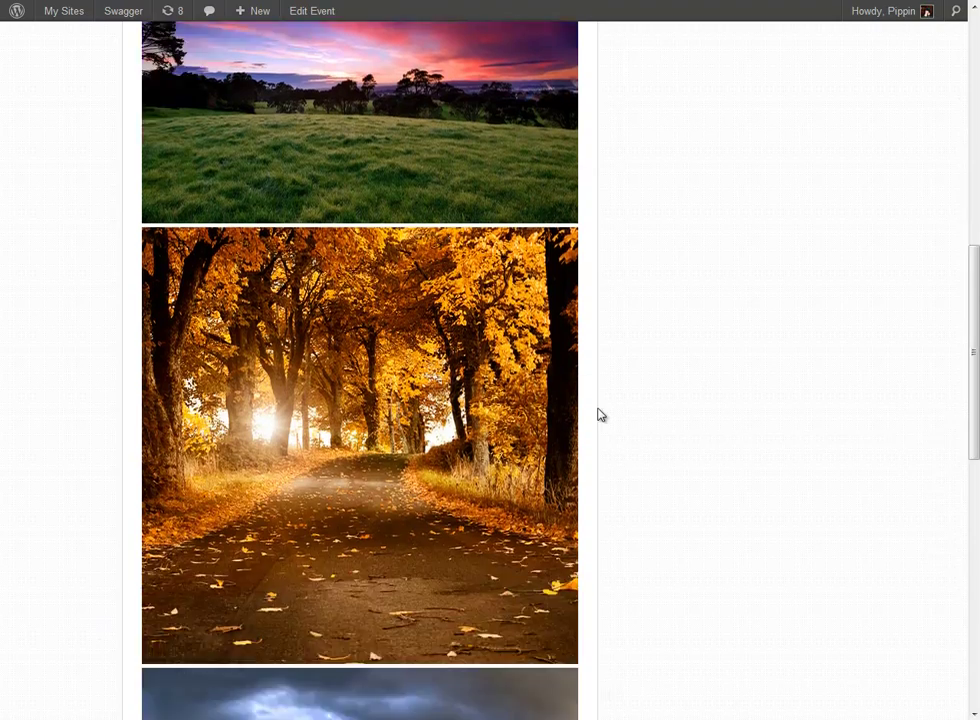
scroll(480, 457, "down", 3)
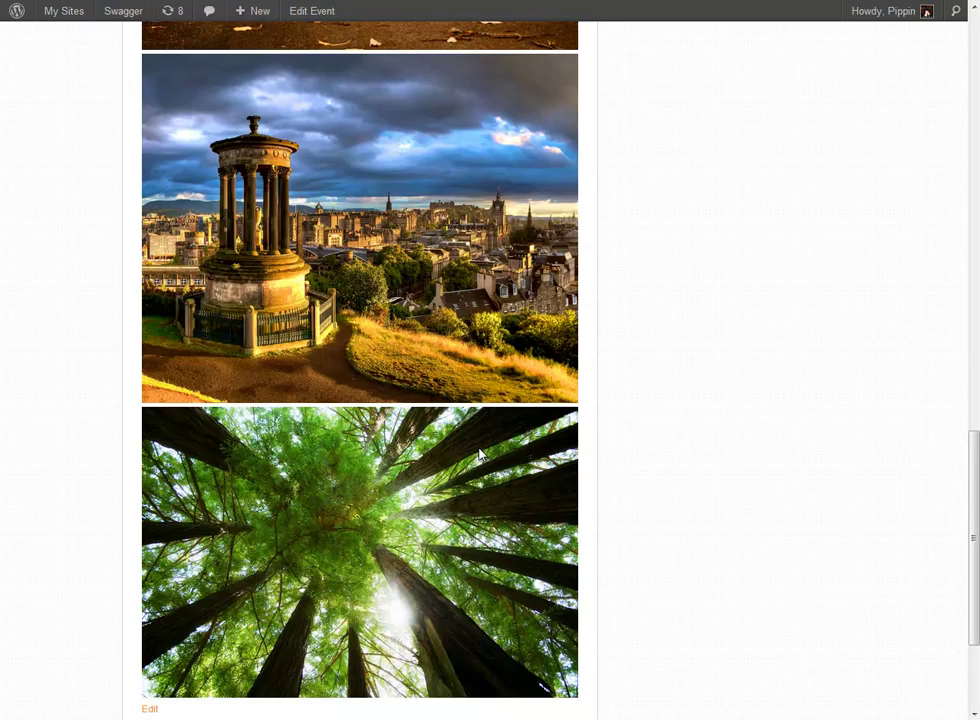
- Add a 'margin: 0 0 10p' declaration to the .ecpt_repeatable_field li rule and save
key("alt+Tab")
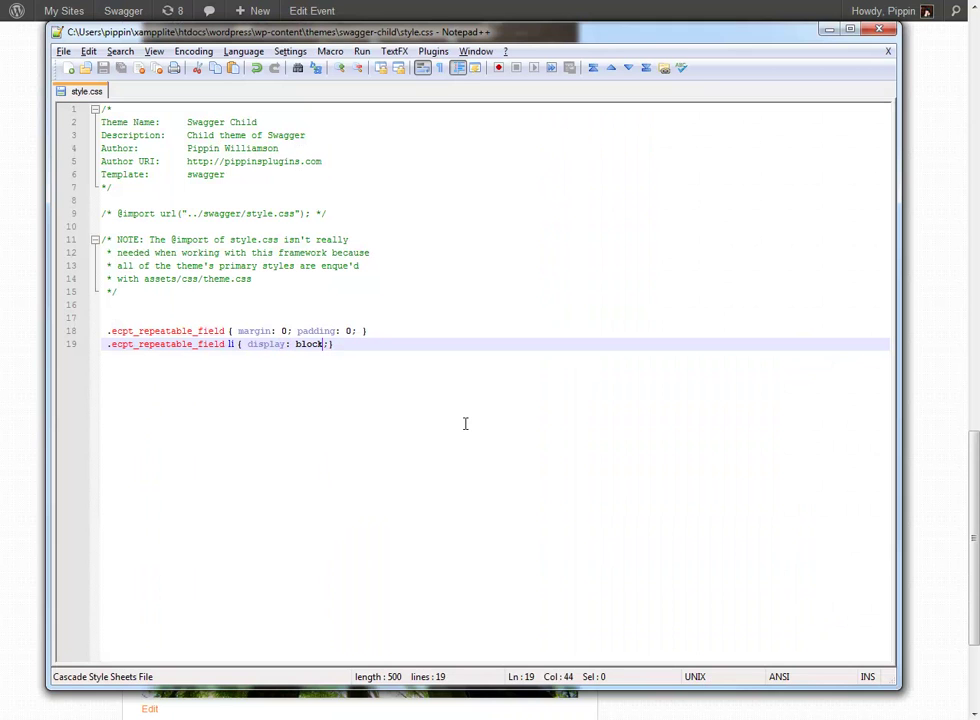
type("margin: 0 0 ")
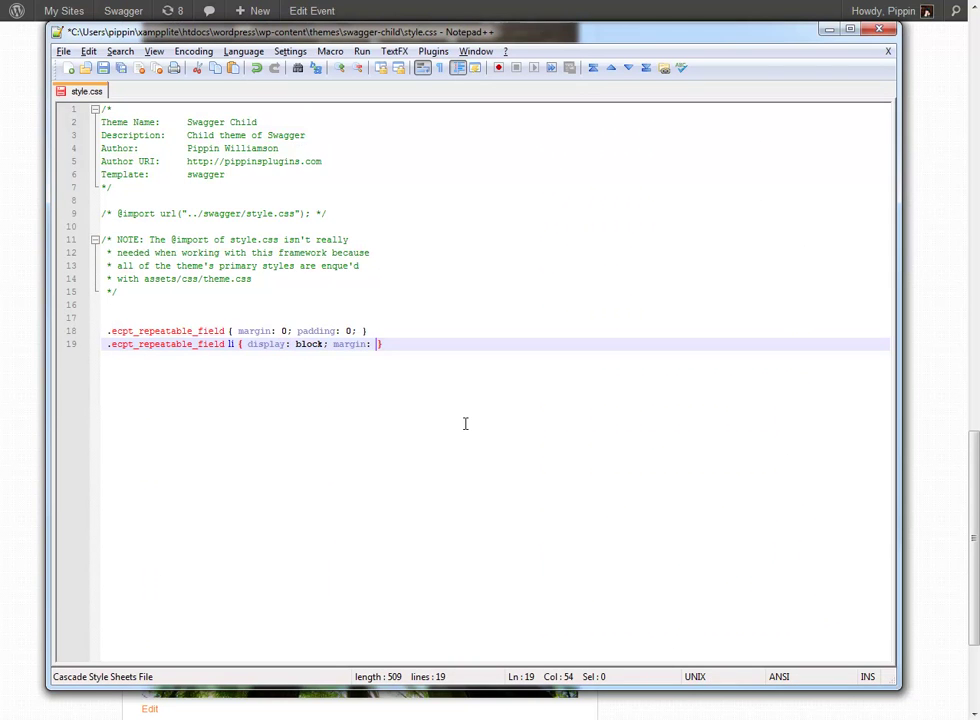
type("10px;")
key("ctrl+s")
- Scroll the event page to check the spacing between the photos
key("alt+Tab")
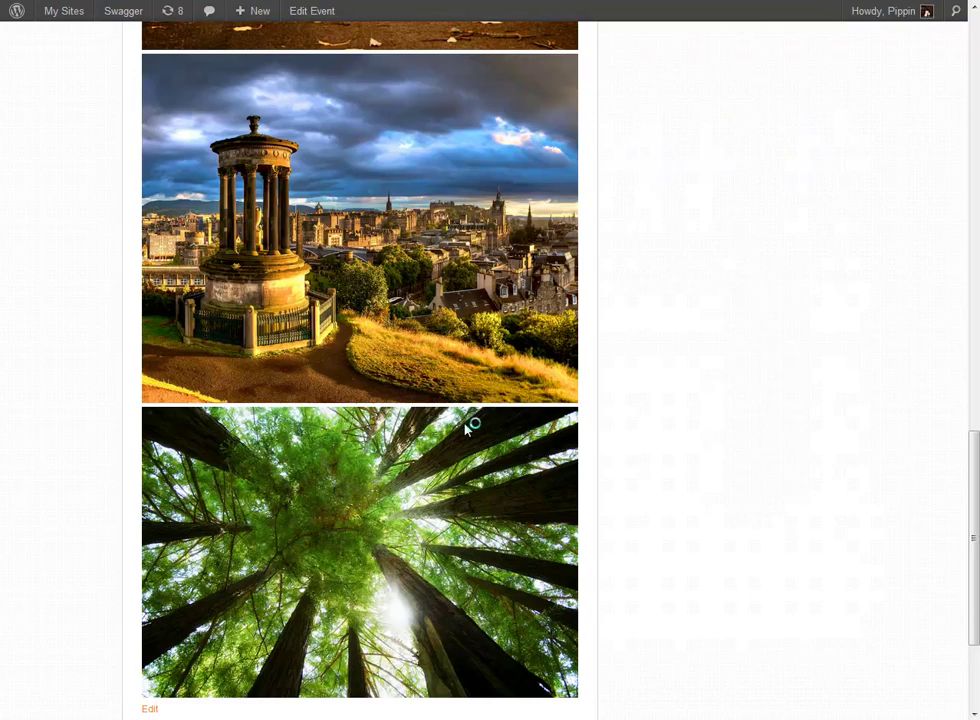
scroll(600, 420, "up", 3)
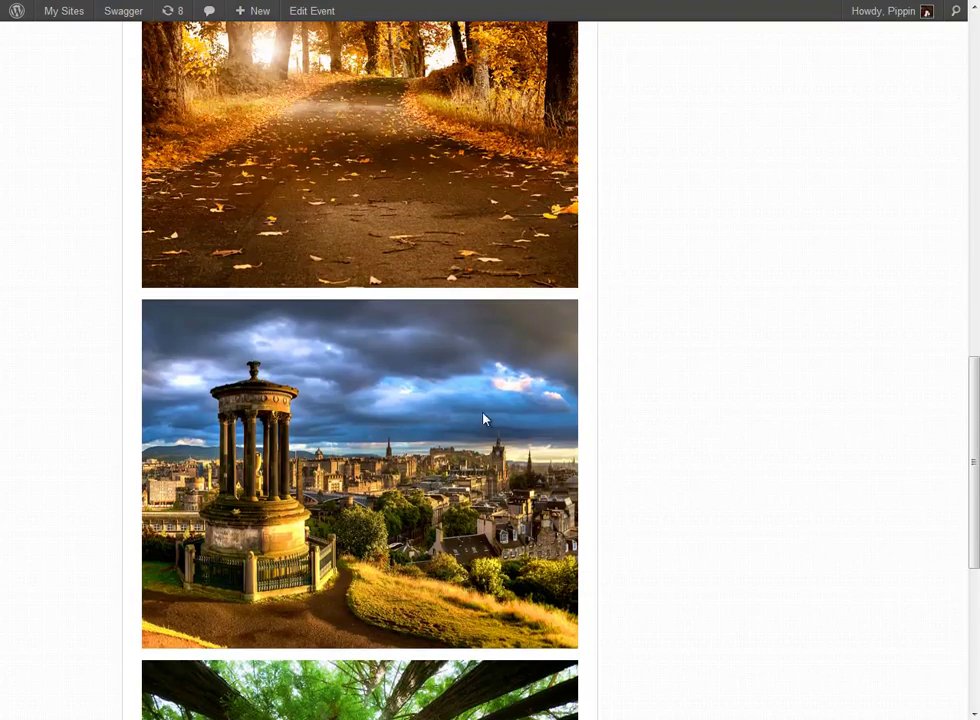
scroll(652, 483, "up", 15)
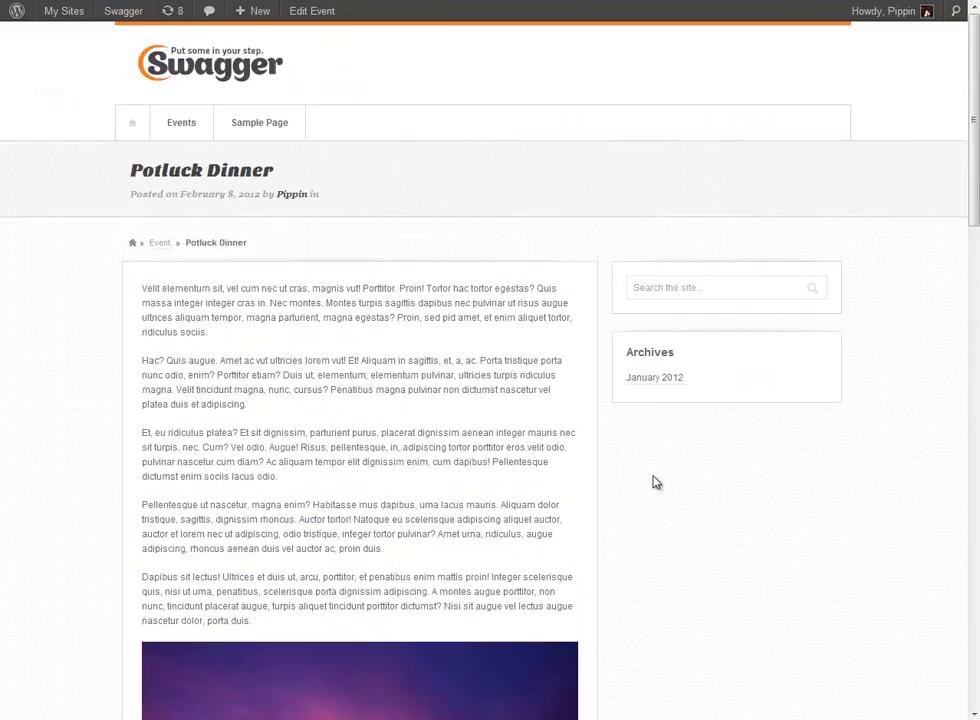
scroll(652, 483, "down", 15)
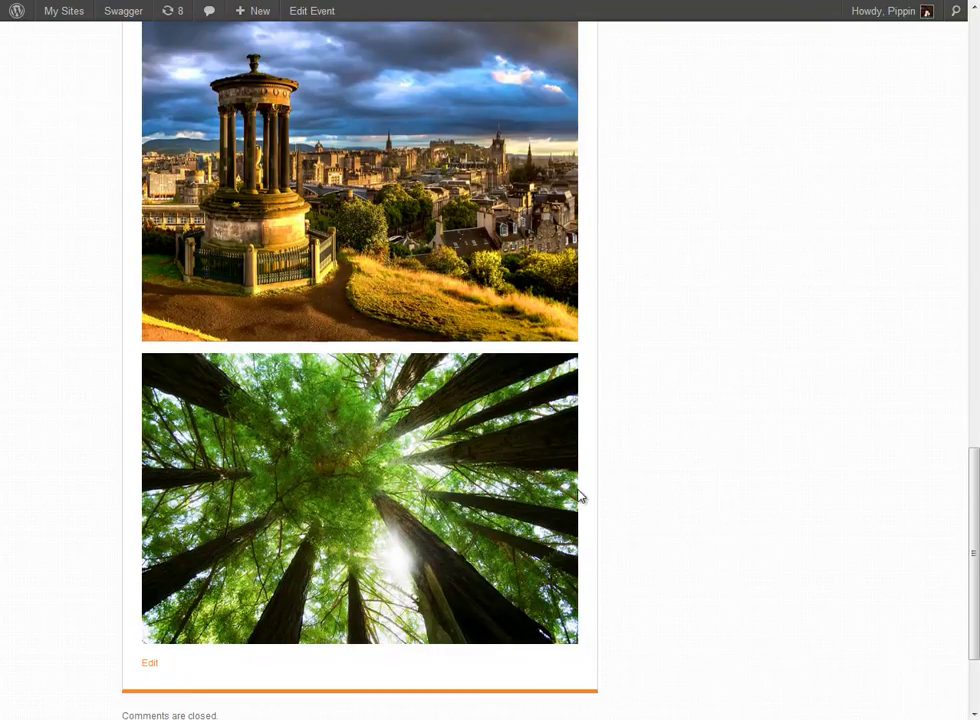
scroll(600, 495, "down", 2)
scroll(600, 485, "up", 15)
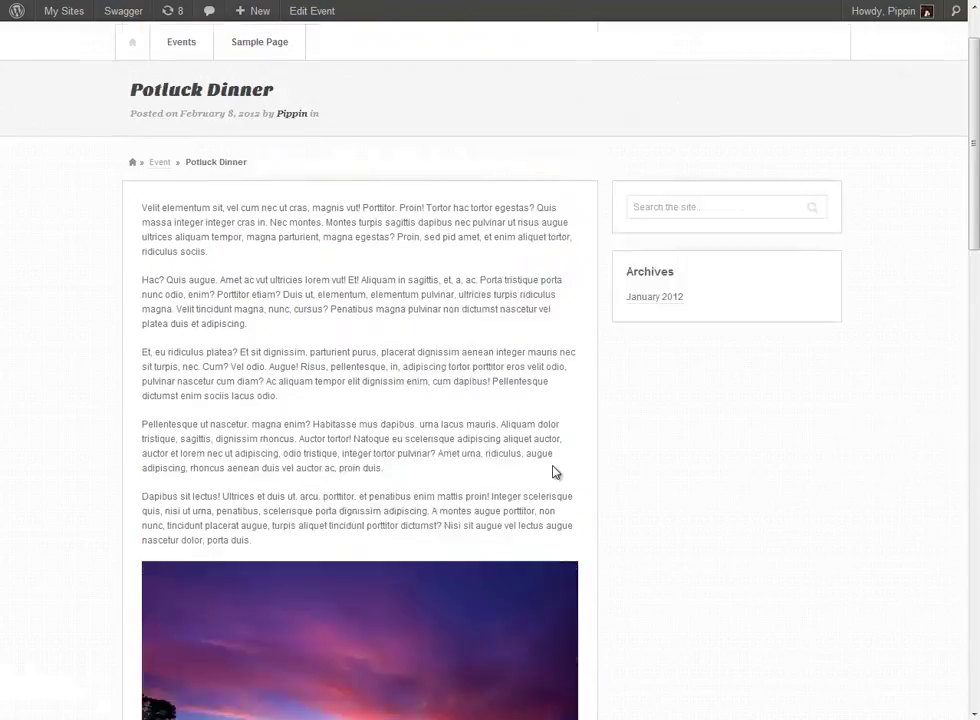
scroll(555, 472, "up", 1)
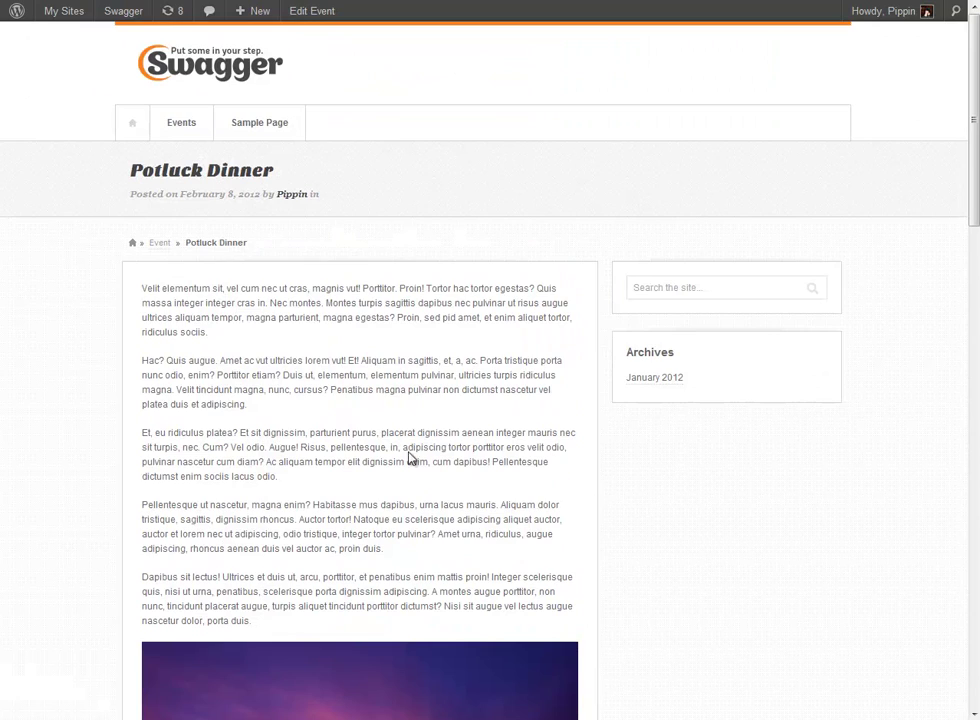
scroll(672, 542, "down", 6)
scroll(634, 490, "up", 7)
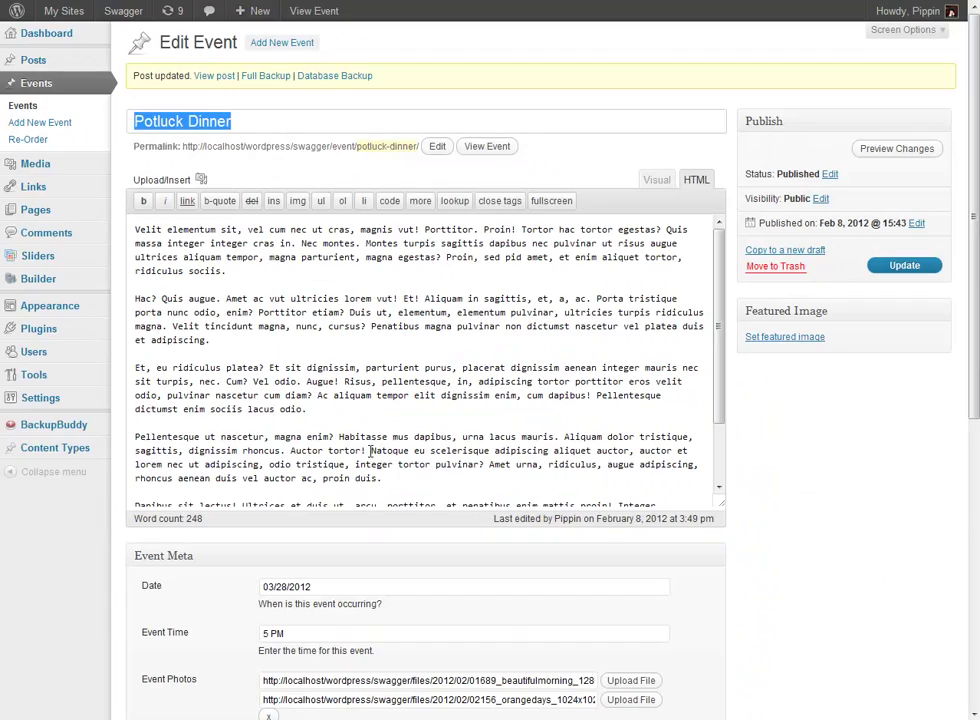
- Delete the [ecpt_field id="eventphotos" image=true] line from the post and update the event
scroll(370, 451, "down", 5)
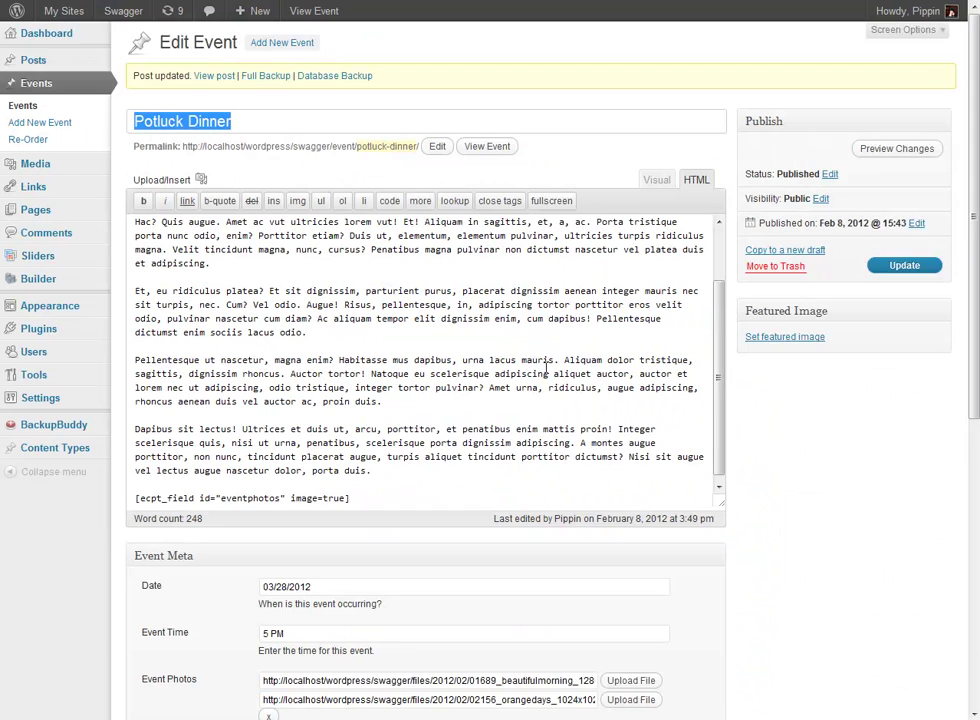
left_click_drag(376, 416, 120, 418)
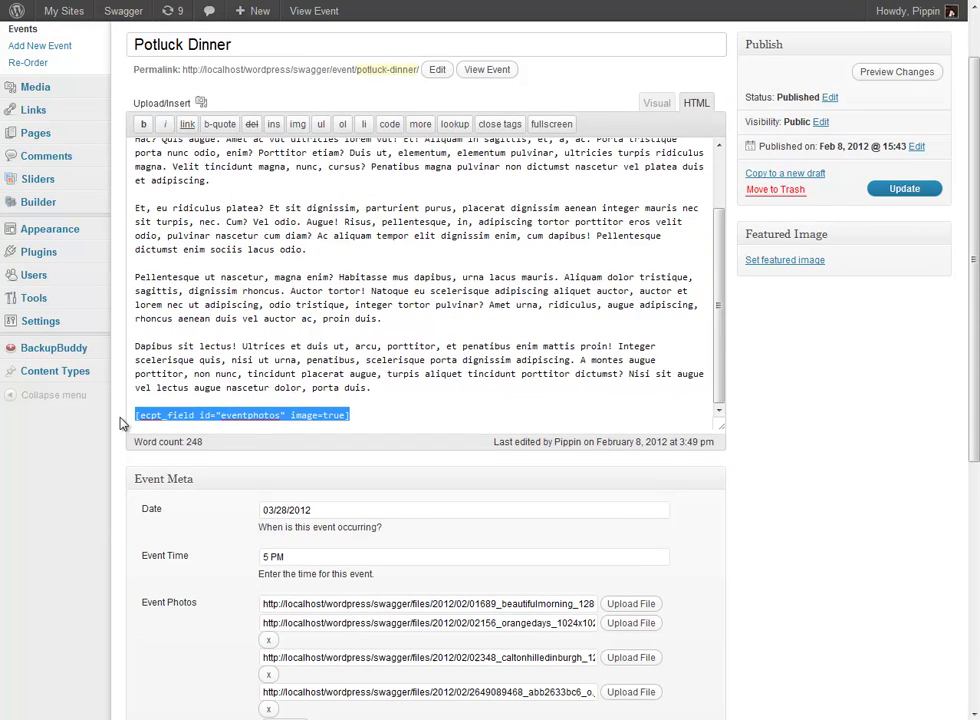
key("BackSpace")
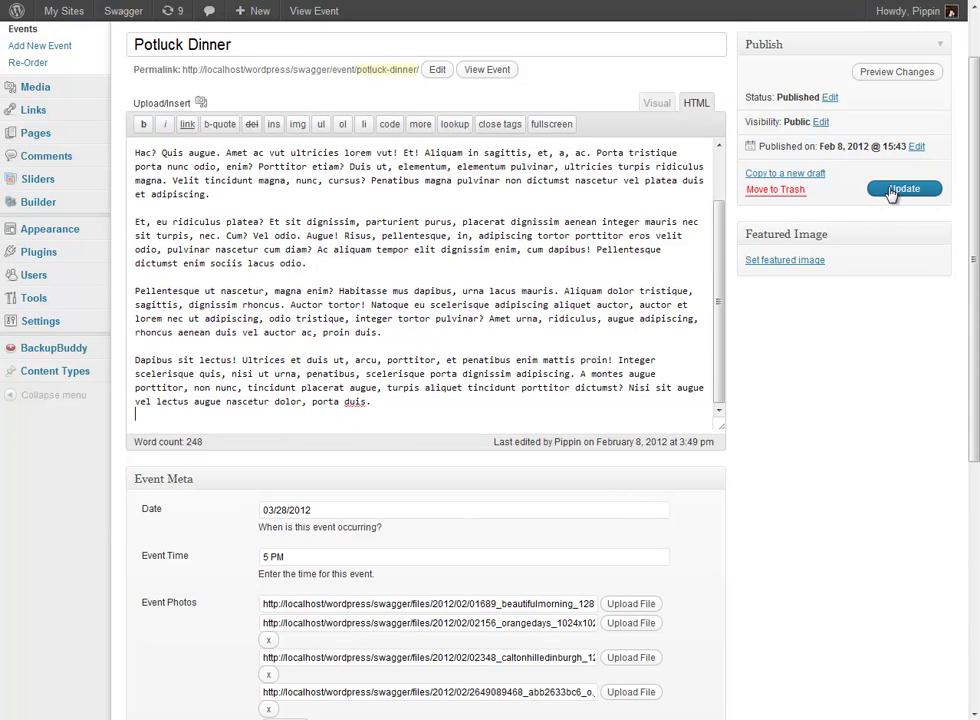
left_click(892, 194)
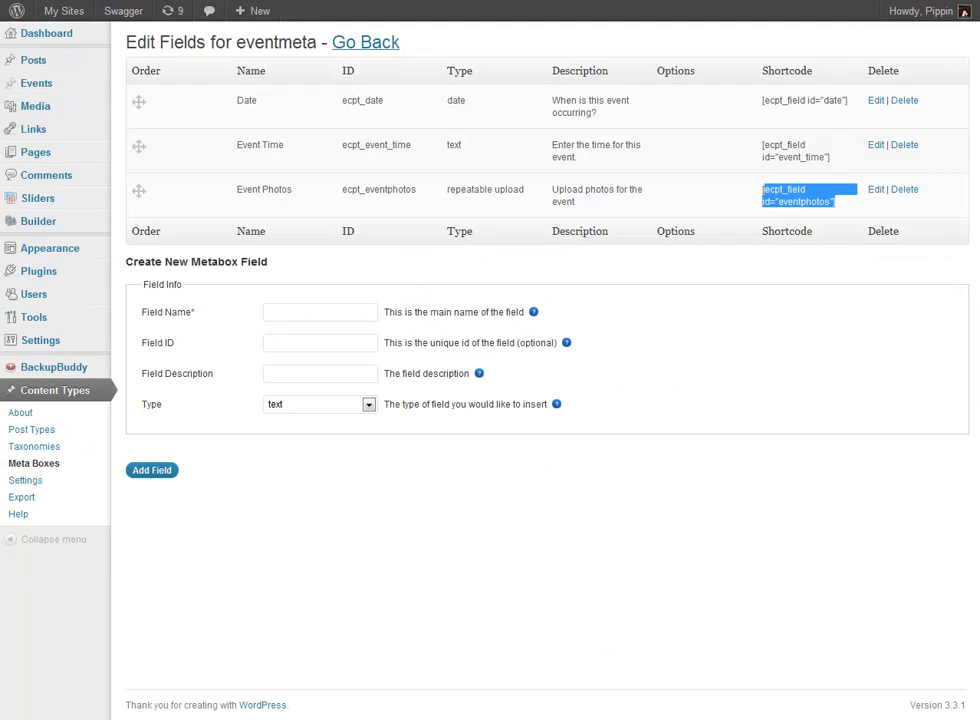
- In Content Types settings, enable auto-displaying events' repeatable upload fields as images, and save
left_click(33, 482)
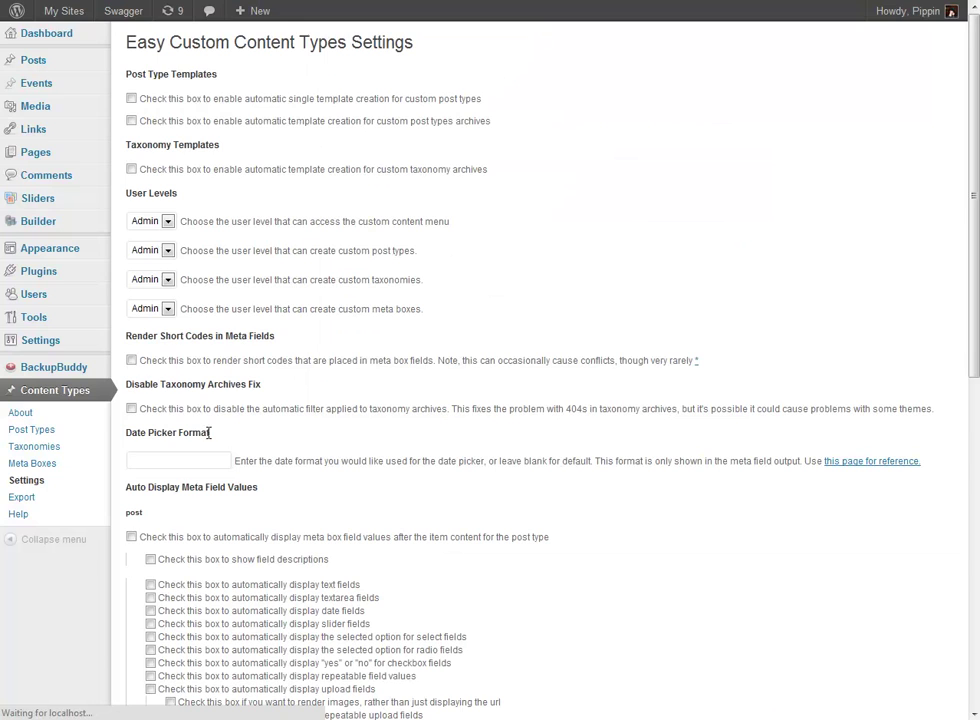
scroll(120, 489, "down", 6)
scroll(125, 481, "up", 7)
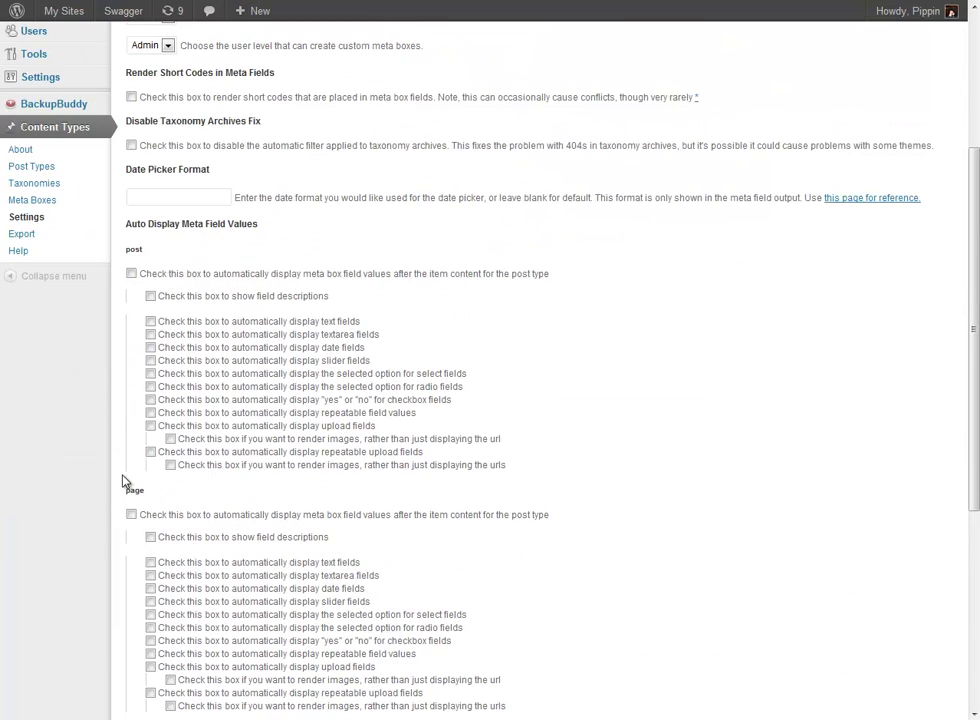
scroll(125, 481, "down", 5)
scroll(125, 481, "down", 3)
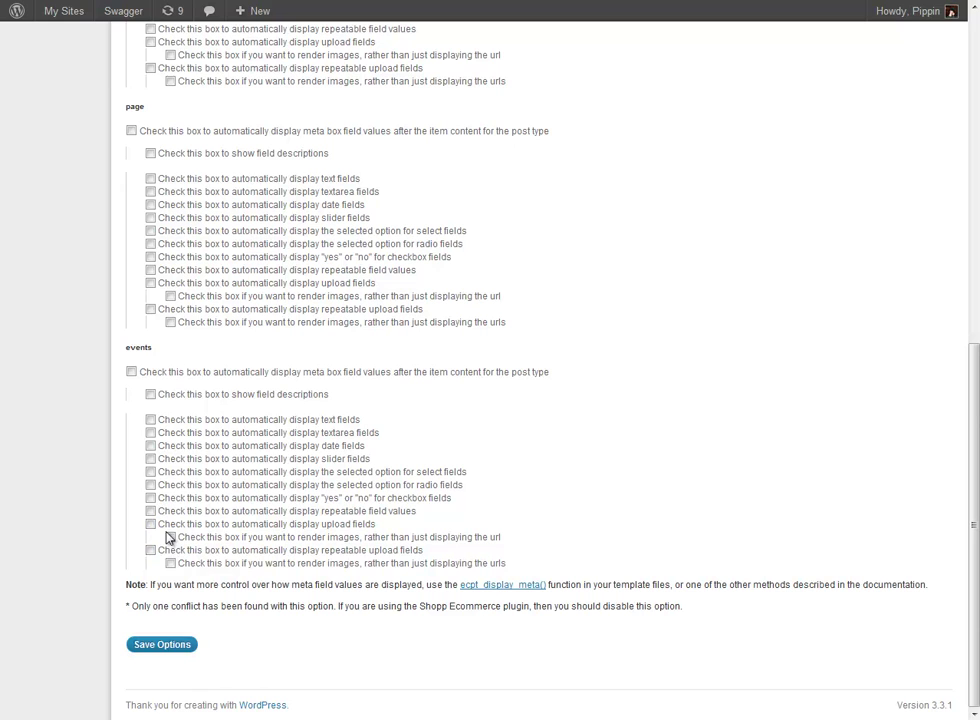
left_click(332, 553)
left_click(200, 568)
left_click(160, 644)
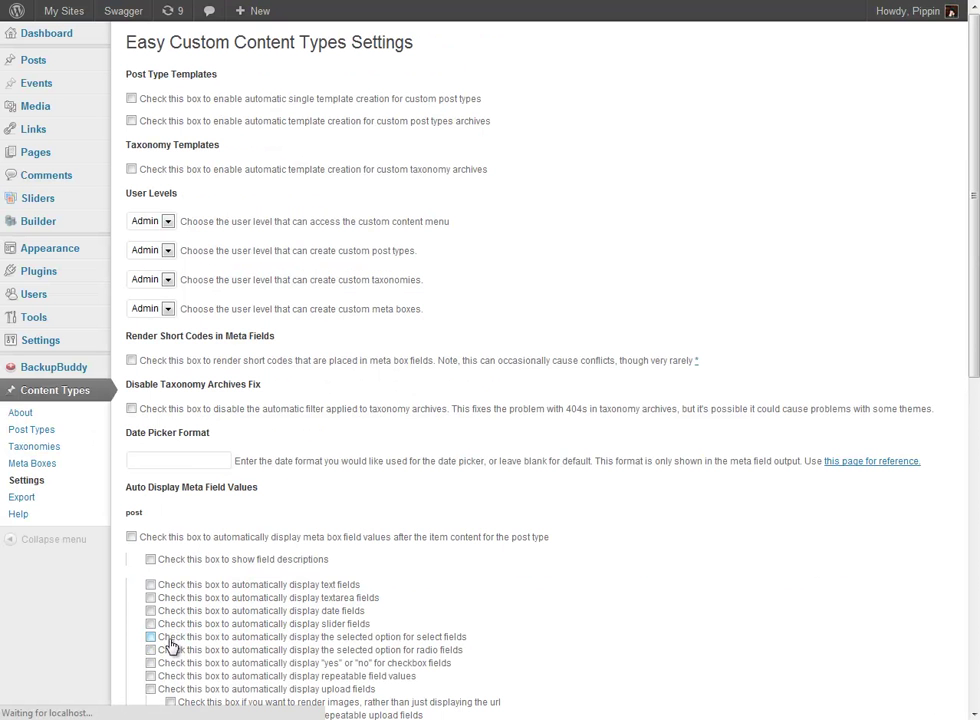
key("ctrl+Tab")
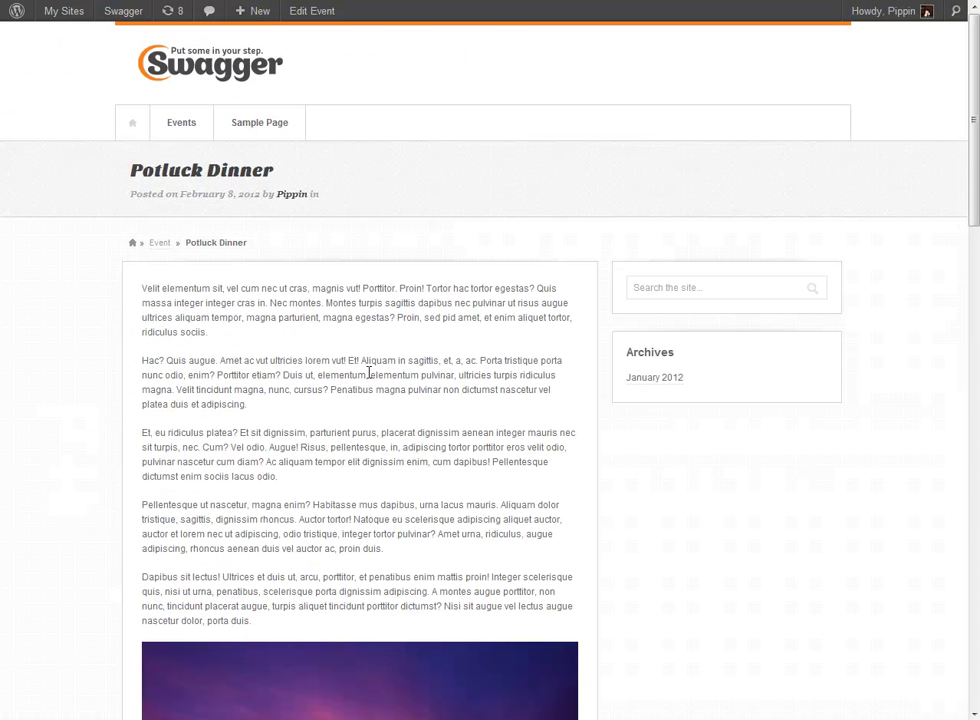
key("F5")
scroll(338, 332, "down", 3)
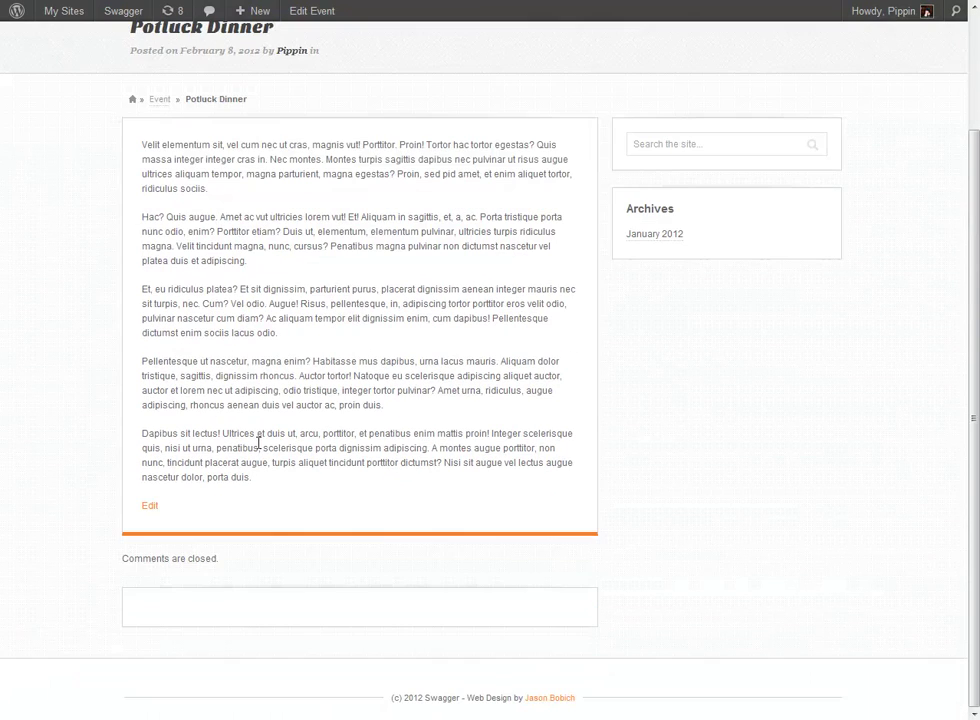
key("ctrl+Tab")
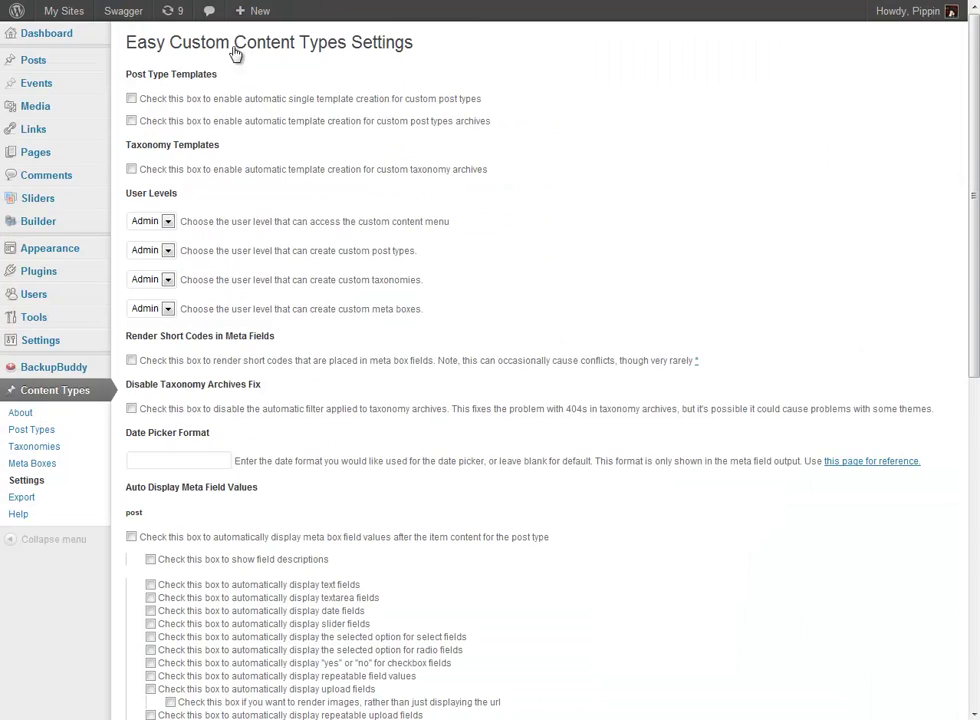
scroll(130, 510, "down", 15)
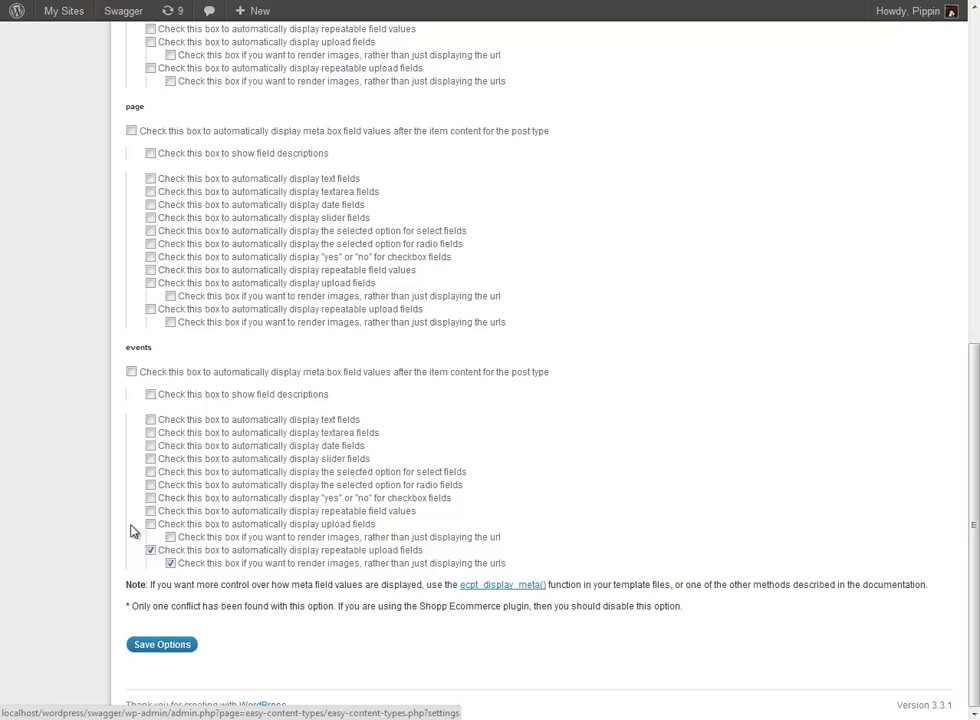
left_click(131, 371)
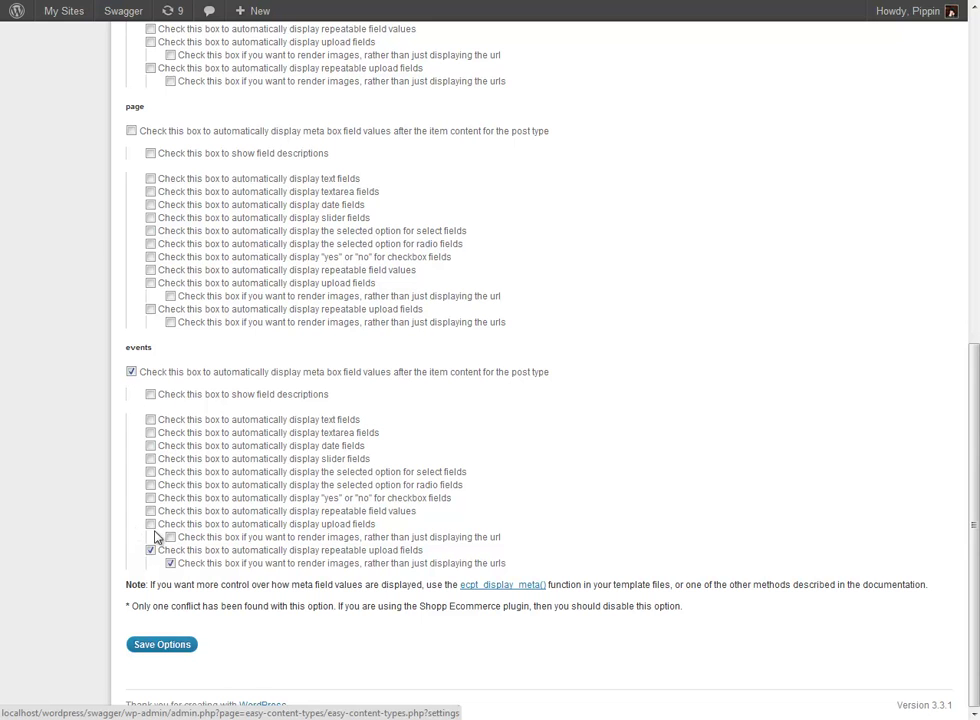
left_click(141, 647)
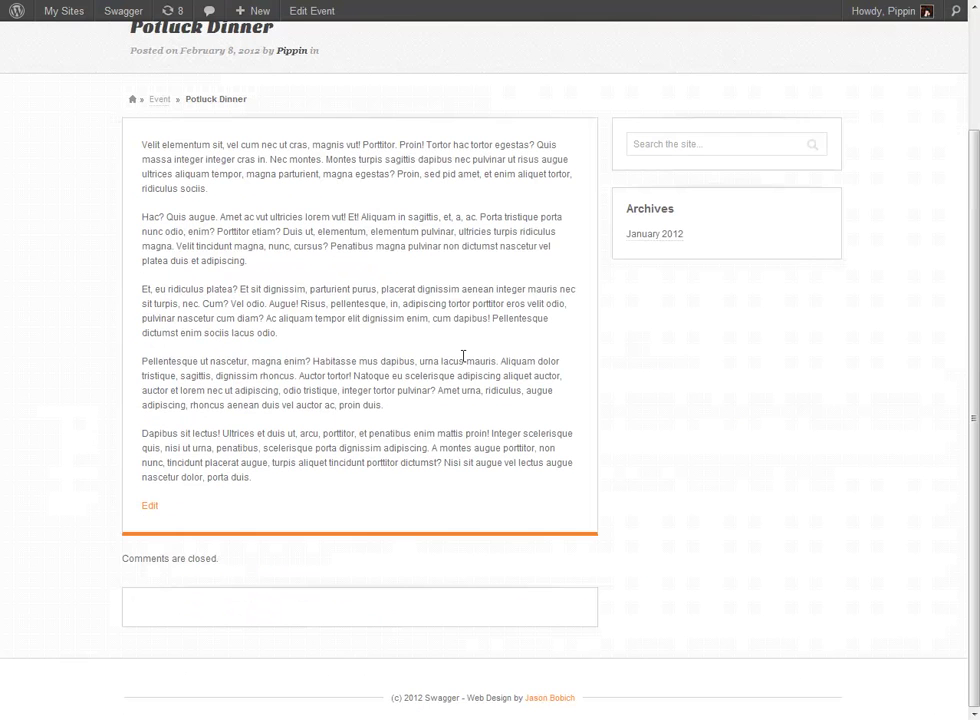
key("F5")
scroll(90, 404, "down", 5)
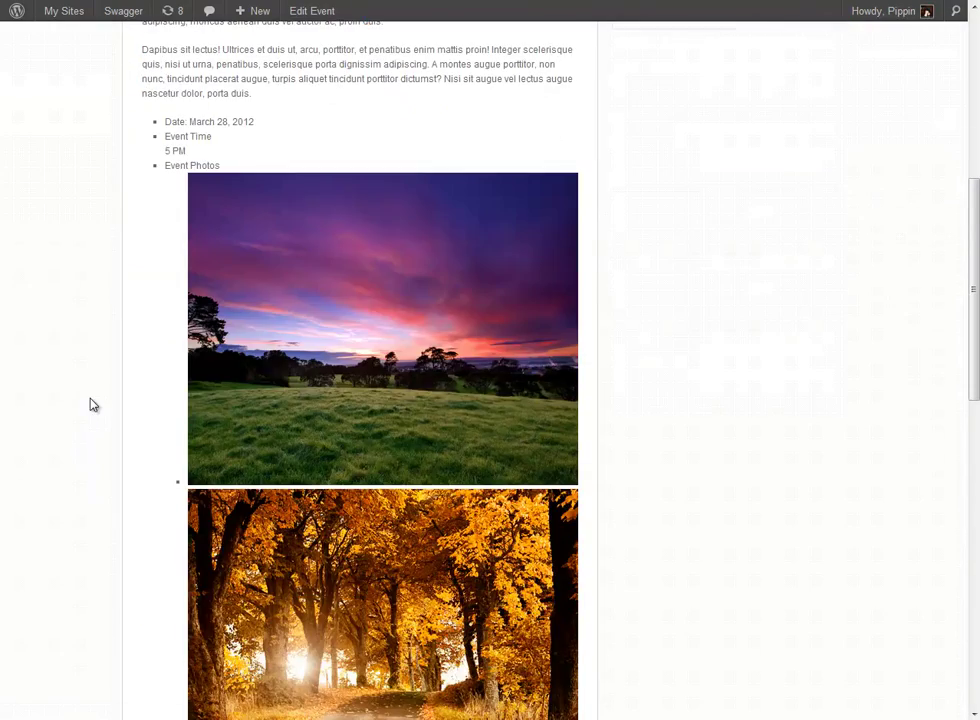
scroll(632, 318, "down", 5)
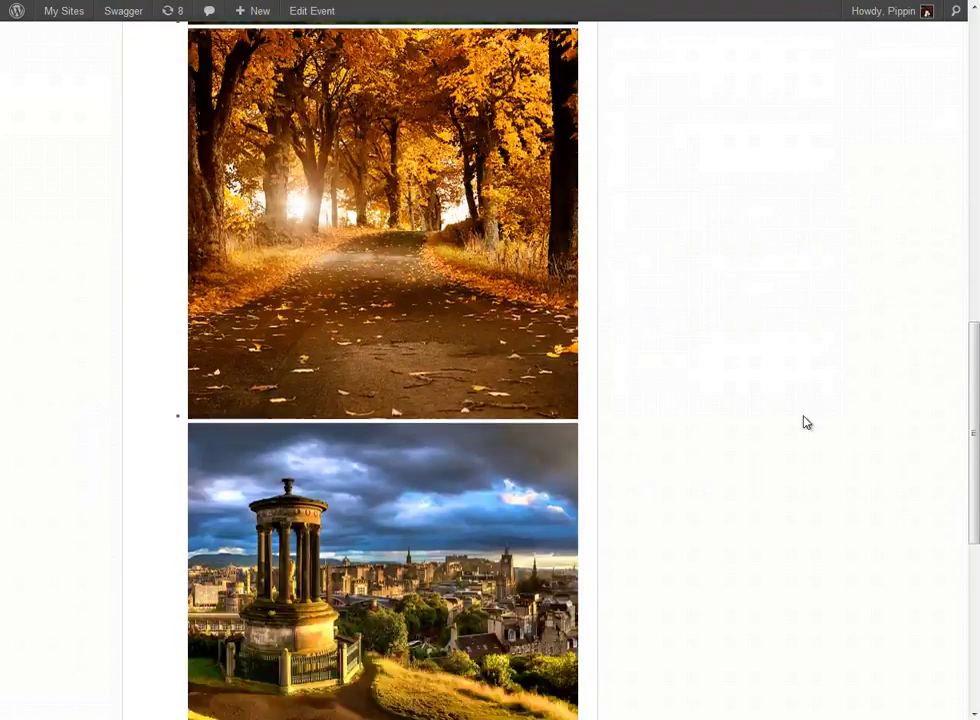
scroll(807, 422, "down", 4)
scroll(133, 595, "up", 8)
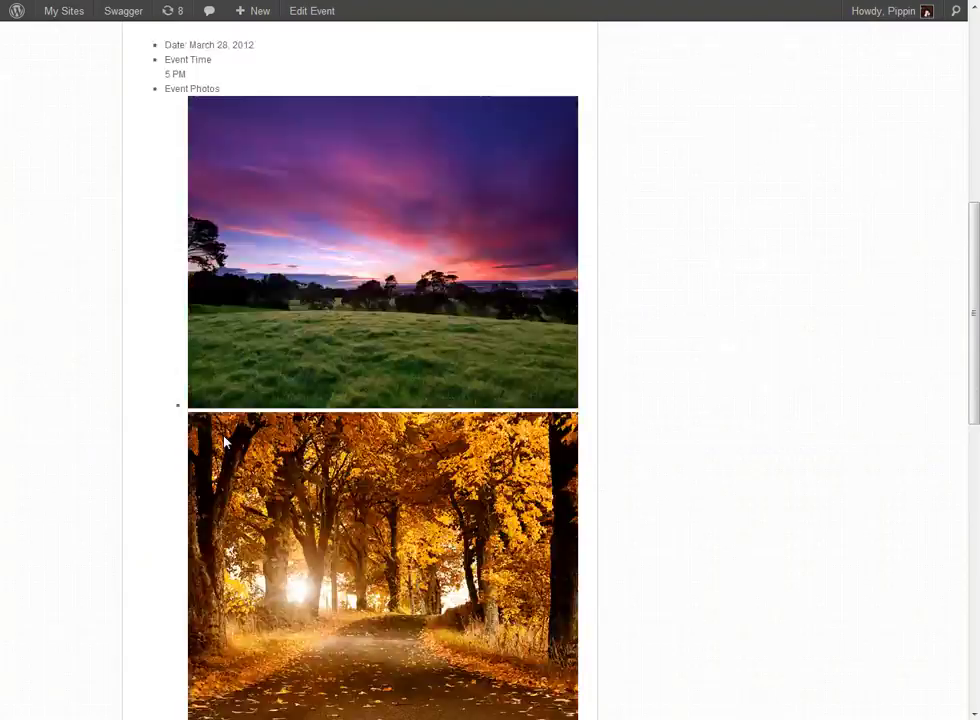
scroll(226, 441, "up", 3)
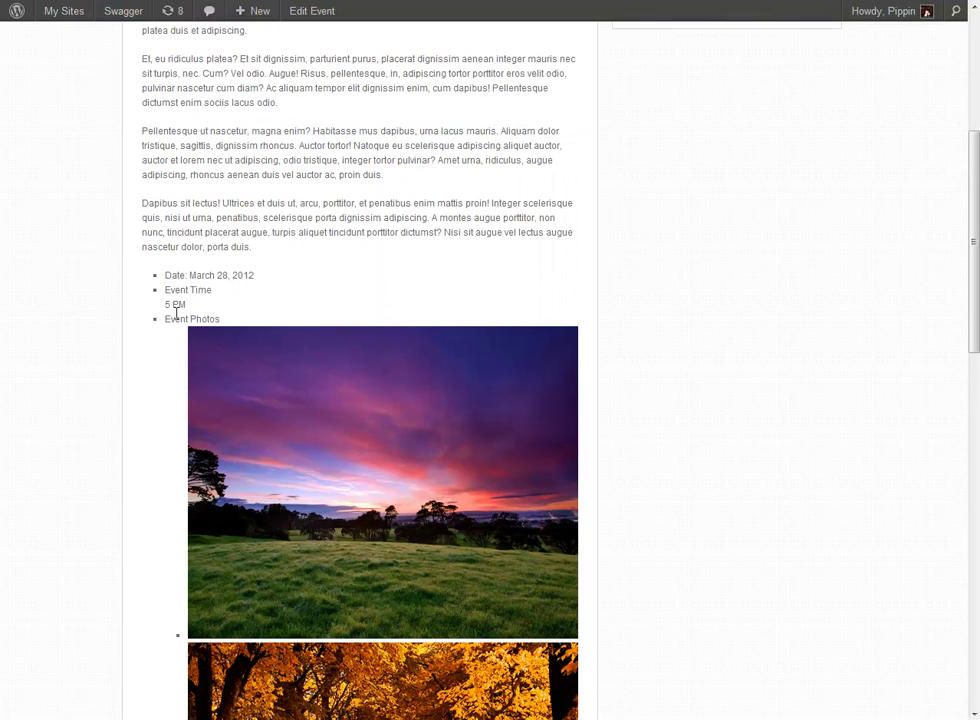
- Inspect Event Photos, select the ul.ecpt_meta list in DevTools, then return to style.css
right_click(176, 320)
left_click(222, 473)
scroll(195, 615, "down", 2)
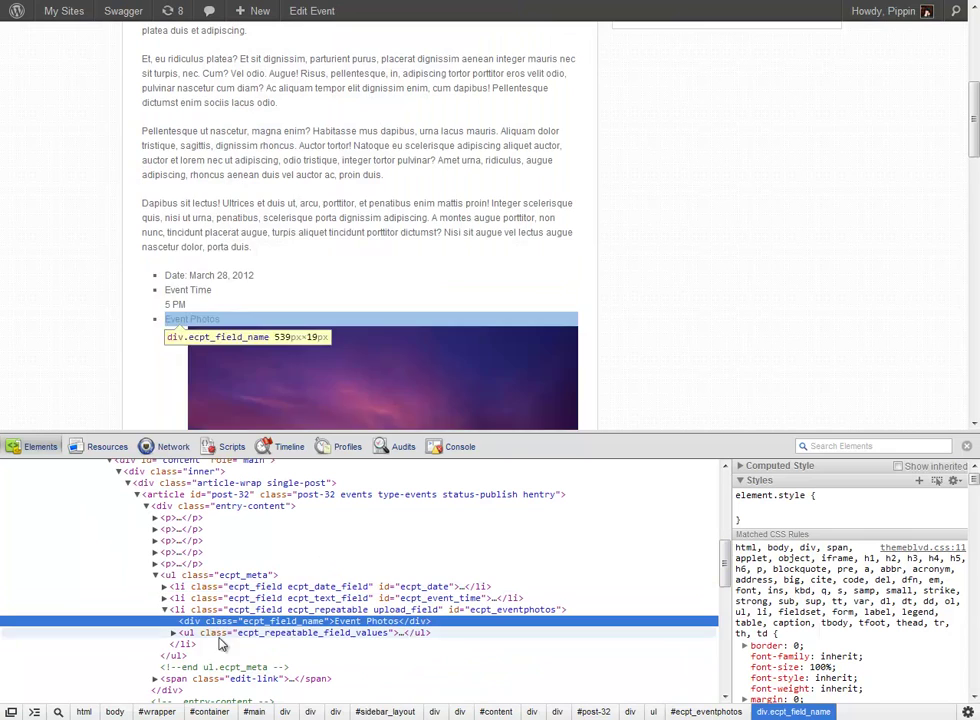
left_click(197, 577)
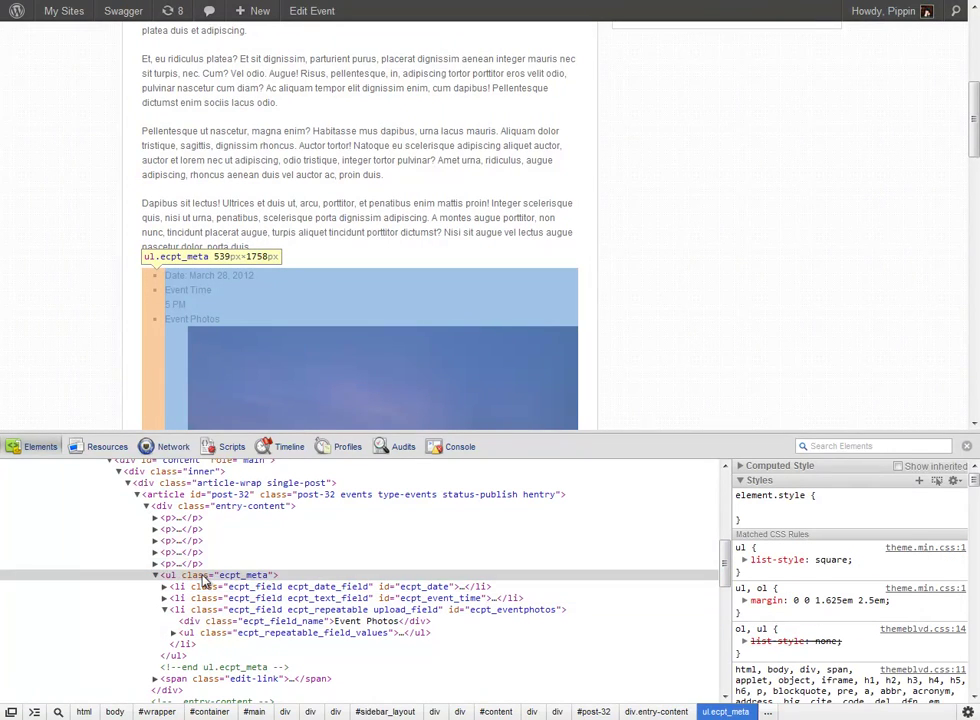
key("alt+Tab")
key("alt+Tab")
key("alt+Tab")
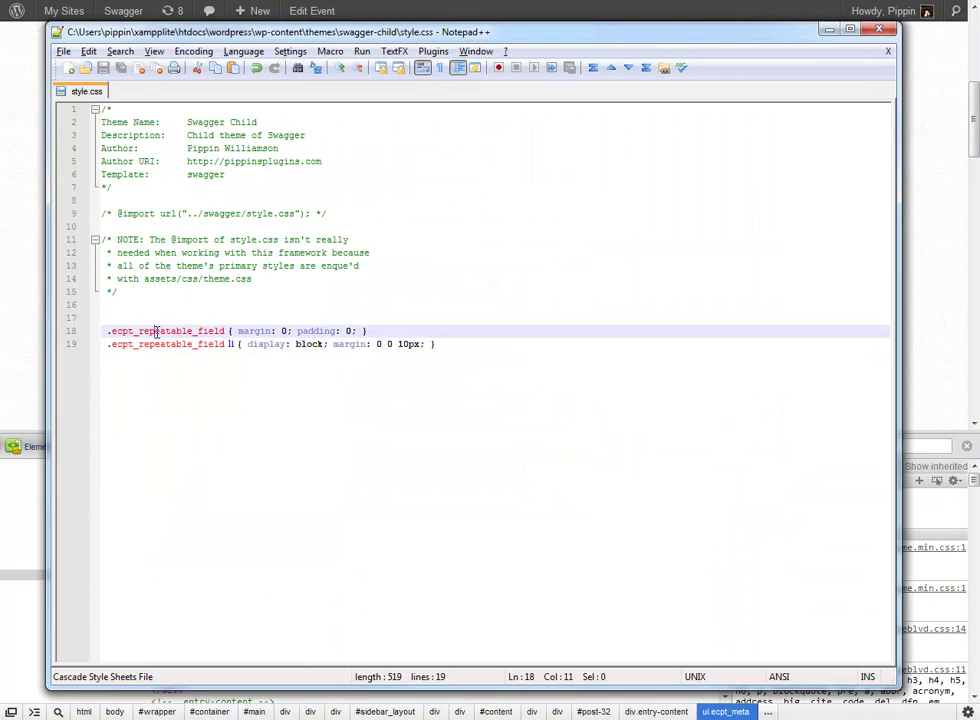
- Replace ecpt_repeatable_field with ecpt_meta in the style.css selectors on lines 18 and 19
double_click(155, 331)
type("ecpt_meta")
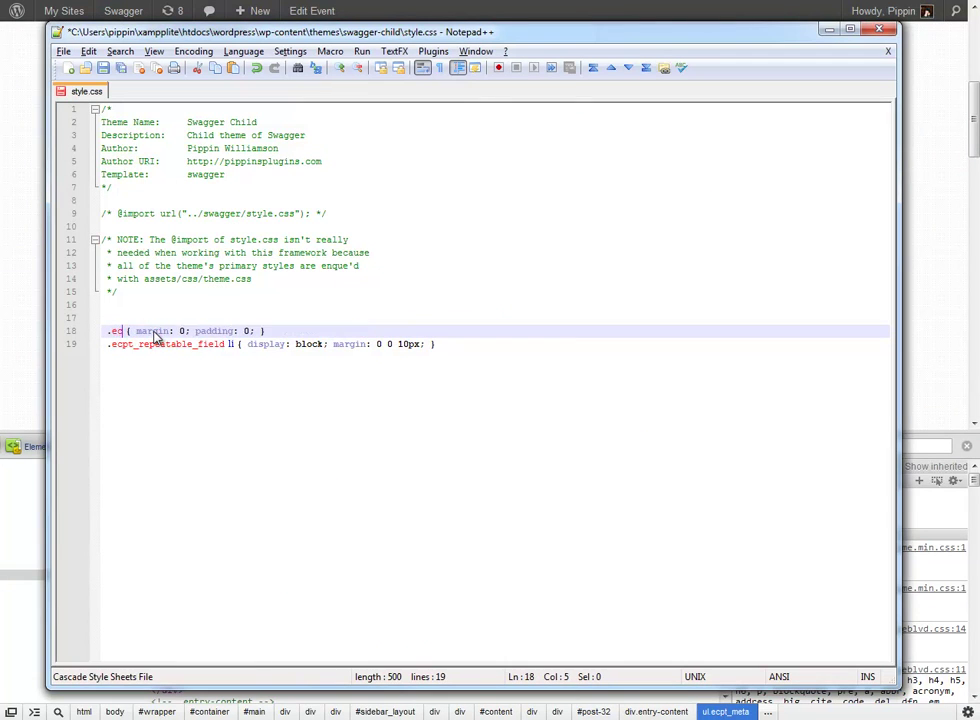
double_click(155, 335)
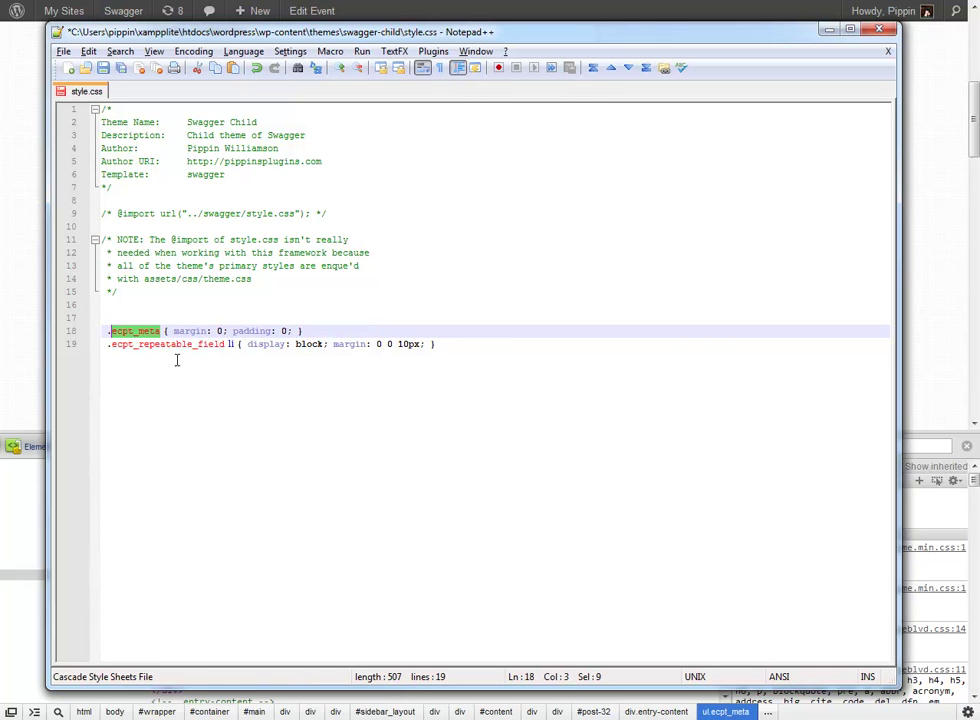
double_click(182, 343)
type("ecpt_meta")
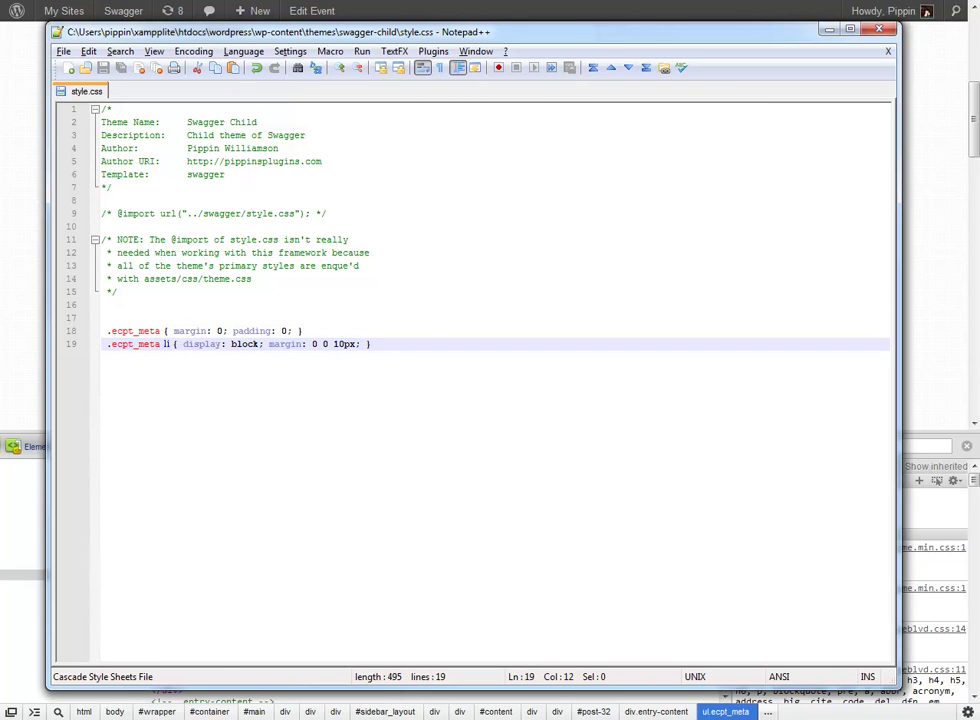
- Reload the event page to see the meta list without bullets
left_click(930, 291)
key("F5")
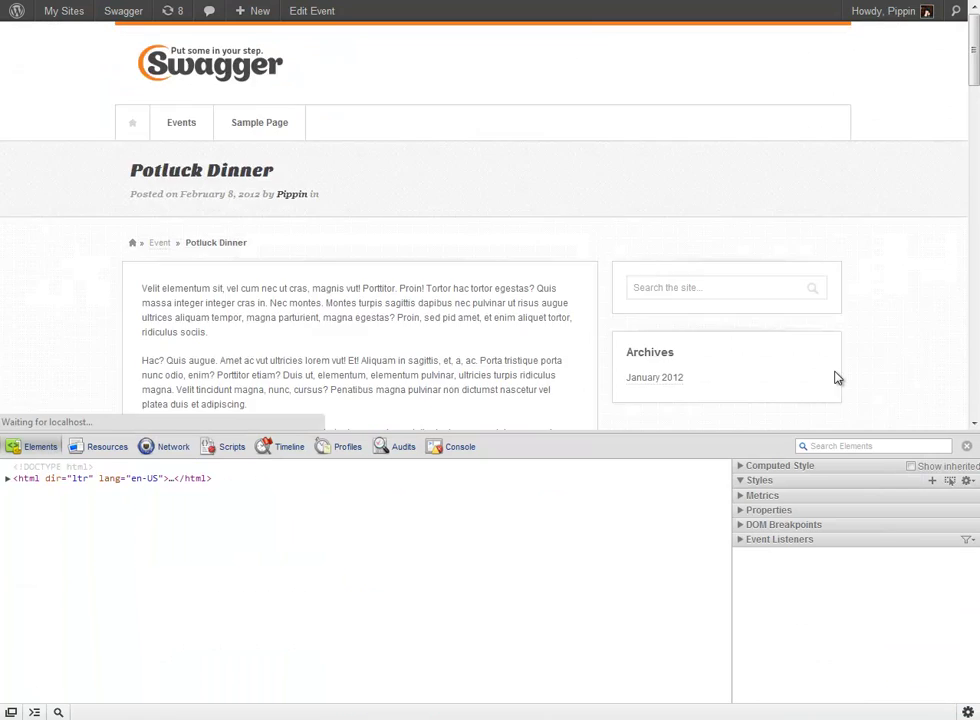
scroll(138, 311, "down", 3)
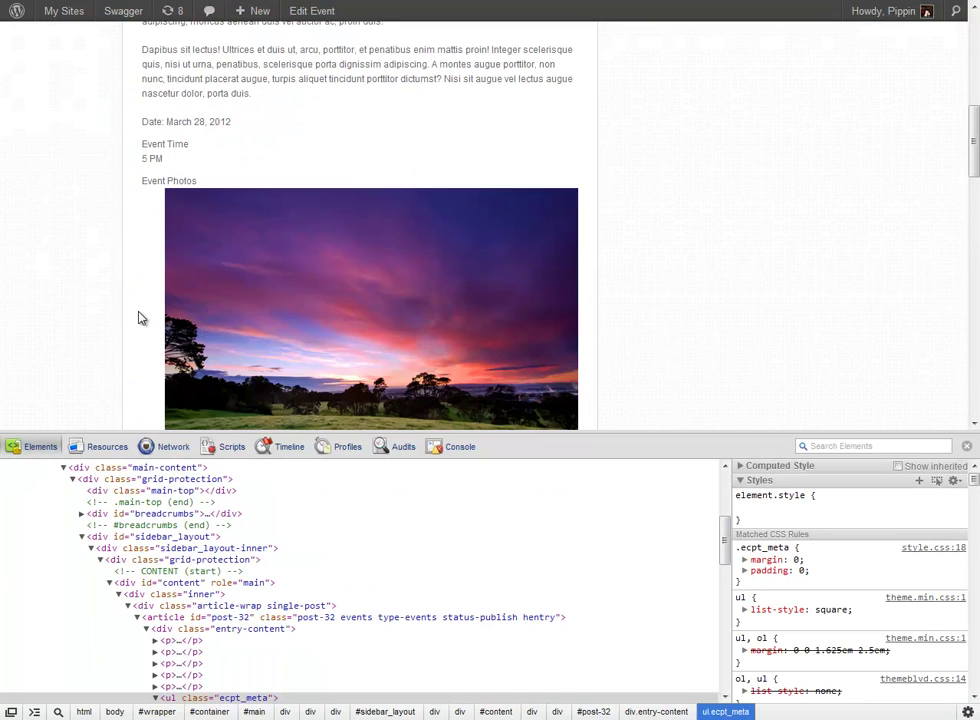
scroll(180, 655, "down", 2)
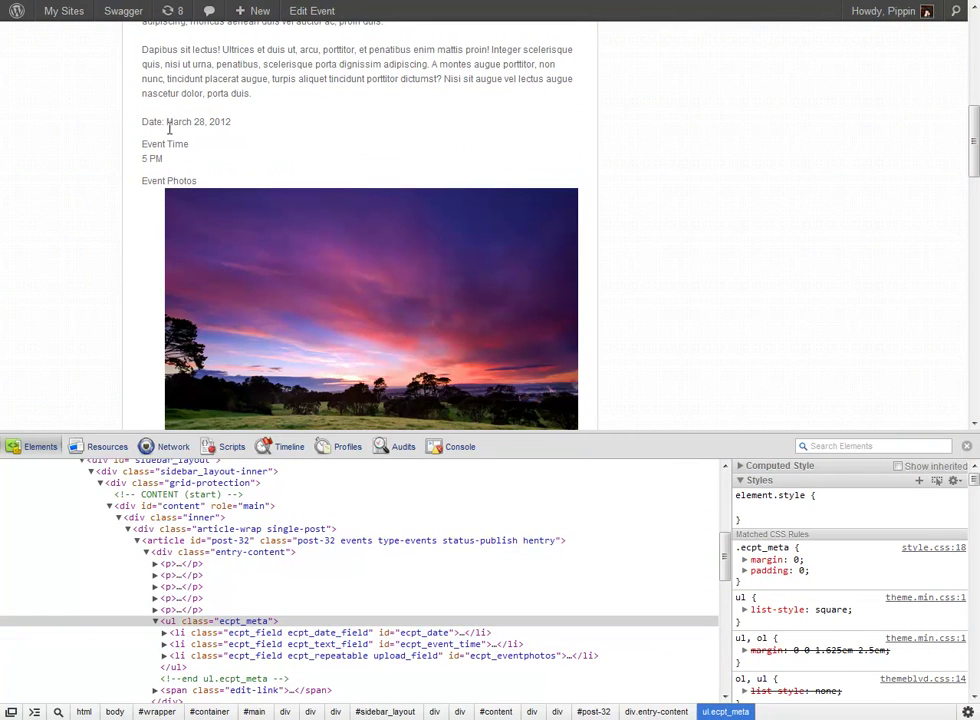
- Inspect the li#ecpt_date item's ecpt_field class names in DevTools
left_click(268, 634)
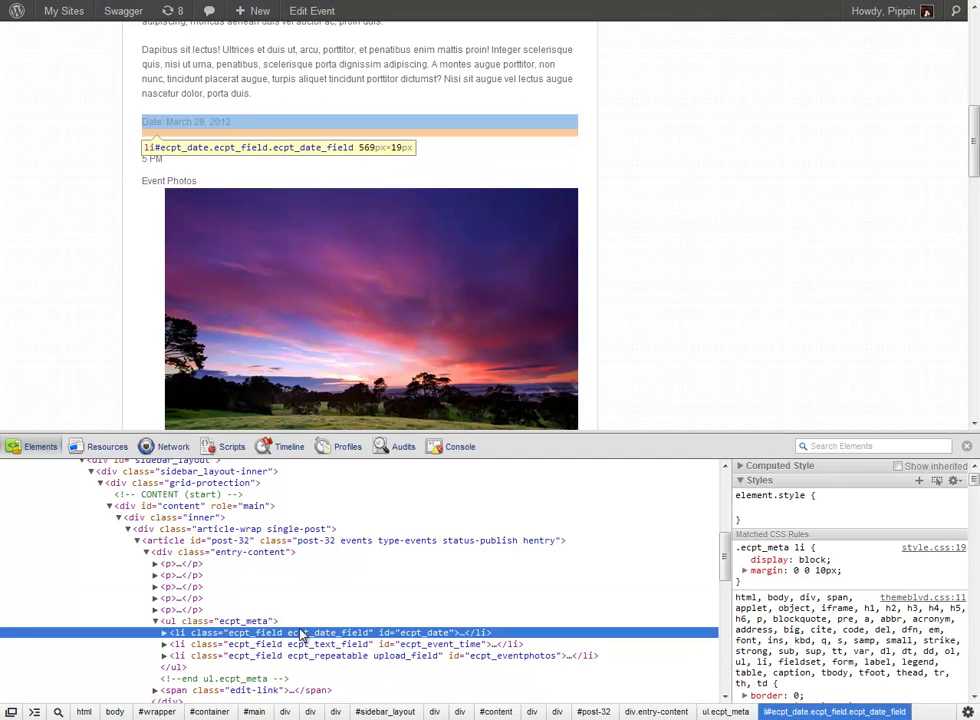
double_click(268, 634)
left_click(312, 636)
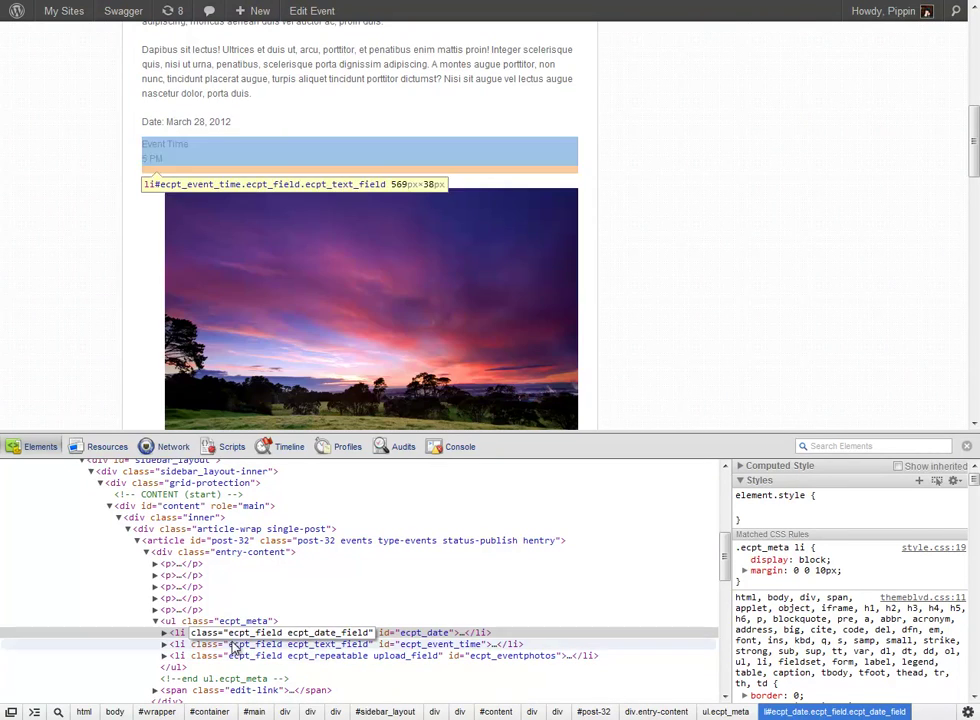
key("alt+Tab")
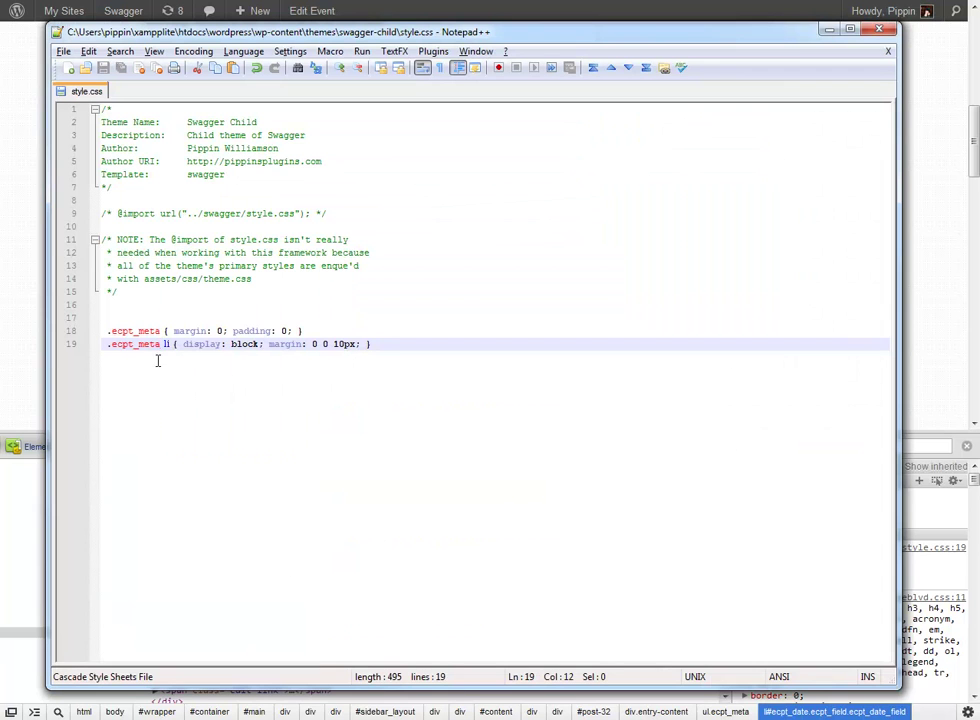
- Trim leading spaces on lines 18–19 and start a new .ecpt_meta li rule on line 20
left_click_drag(171, 344, 75, 344)
key("ctrl+c")
key("Home")
key("Up")
key("Up")
key("Down")
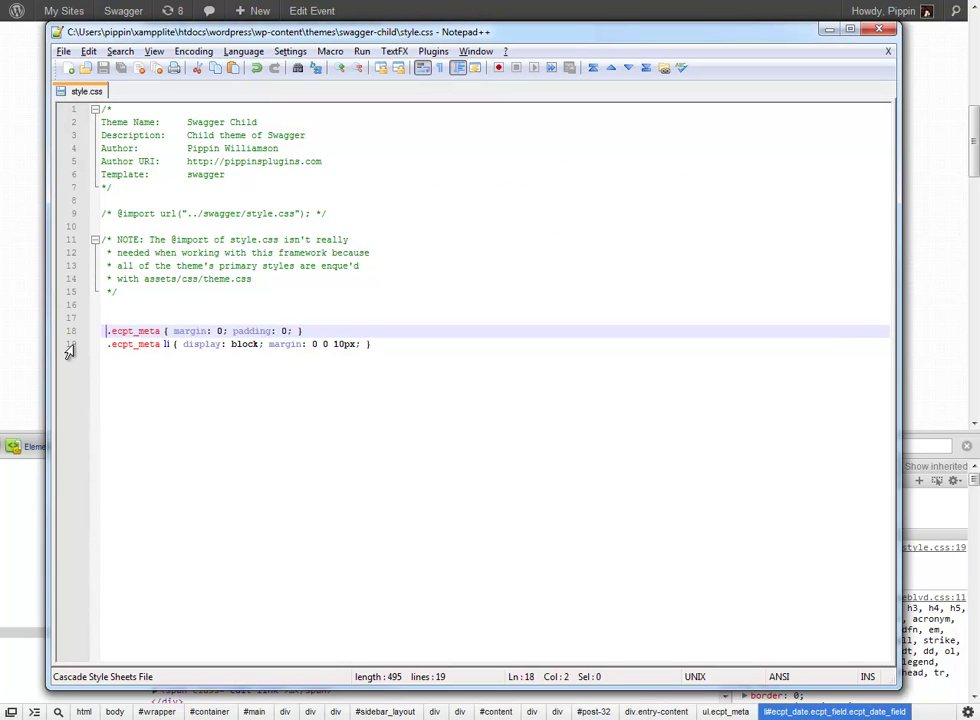
key("BackSpace")
key("Down")
key("Delete")
key("End")
key("Return")
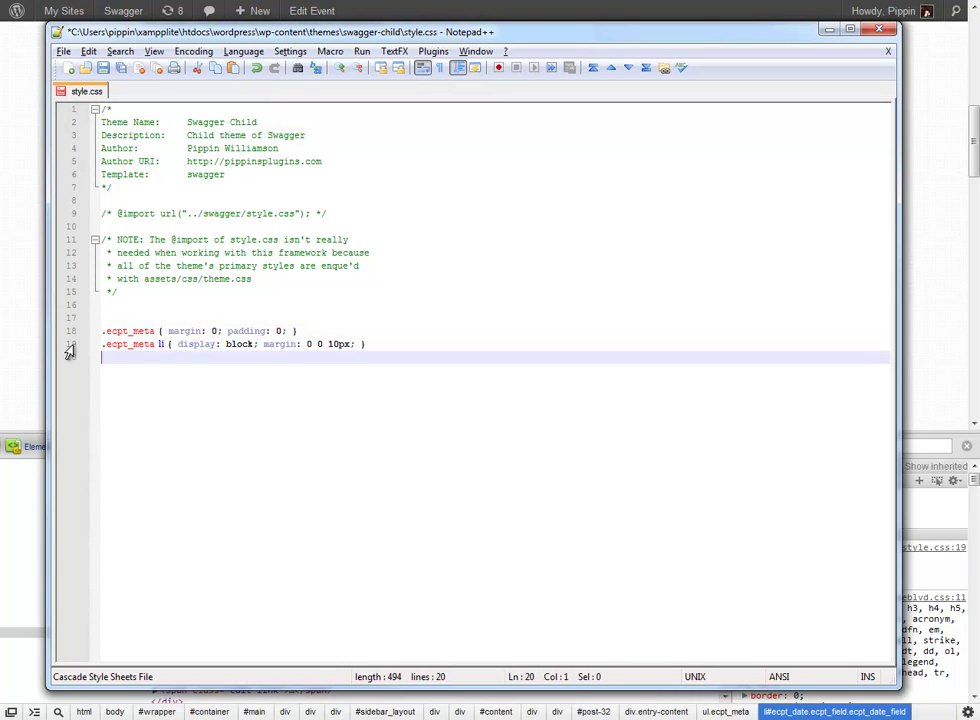
key("ctrl+v")
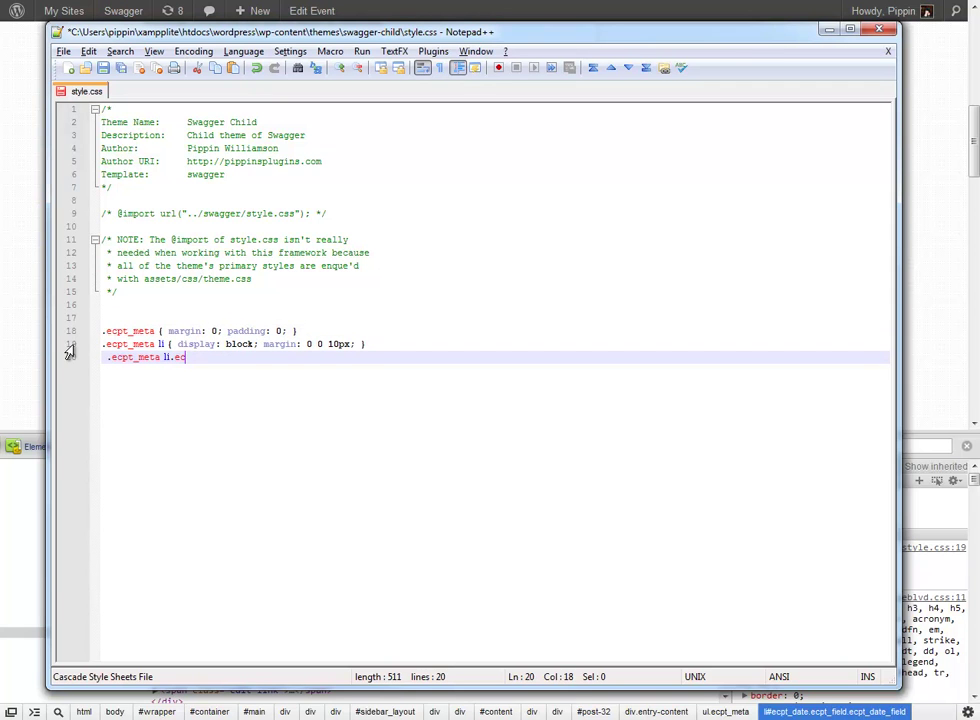
- Give the line-20 rule font-weight: bold and save style.css
key("alt+Tab")
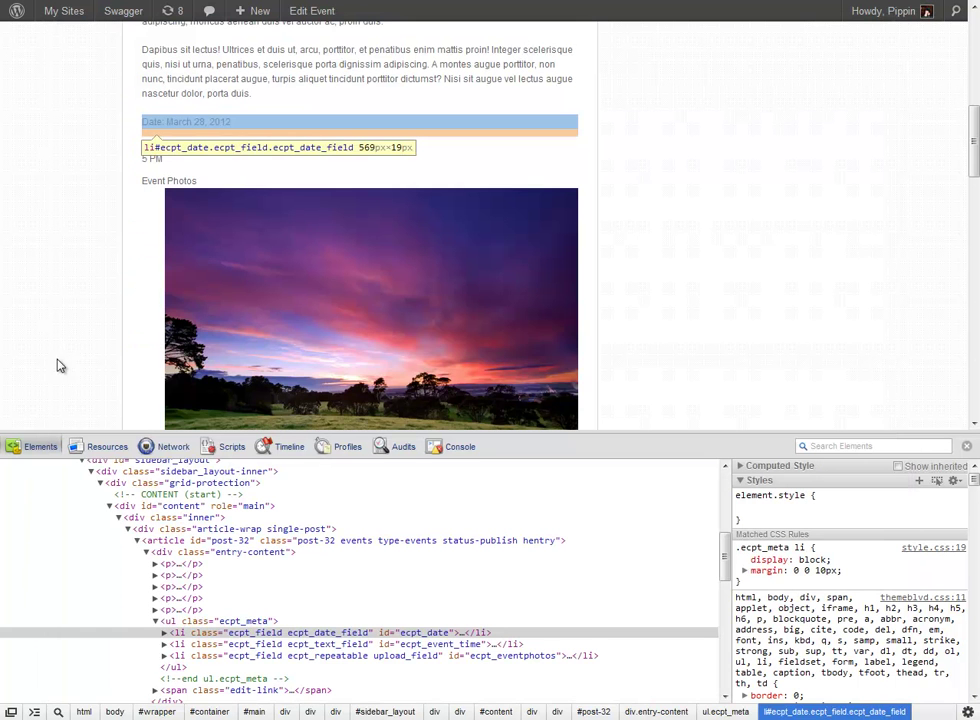
key("alt+Tab")
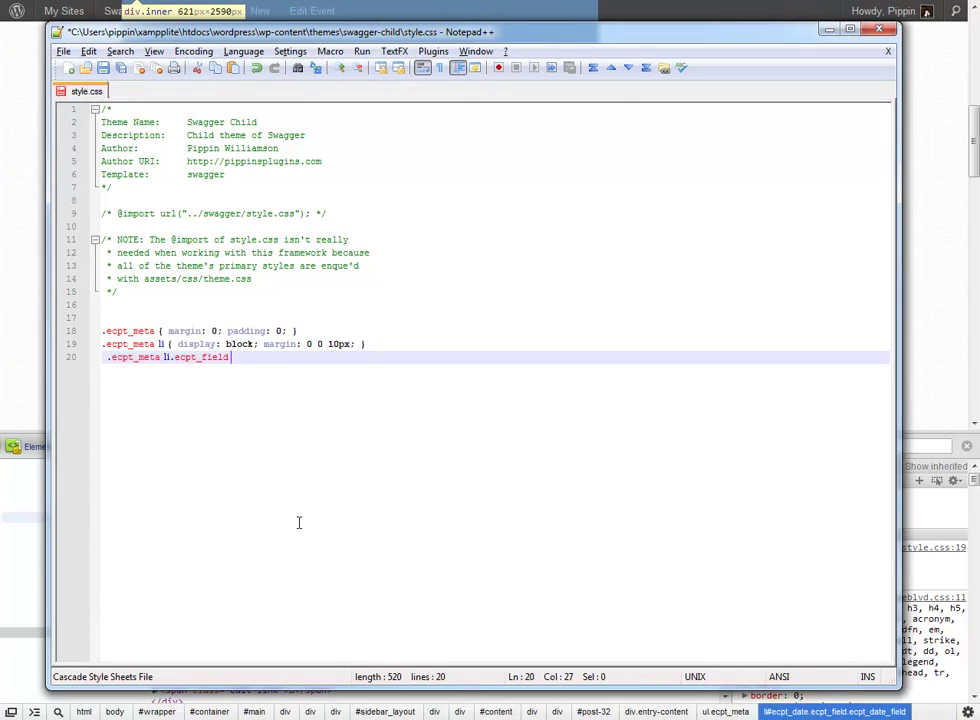
type("font-weight: bold; }")
key("ctrl+s")
- Reload the event page to check the bold meta items
key("alt+Tab")
key("F5")
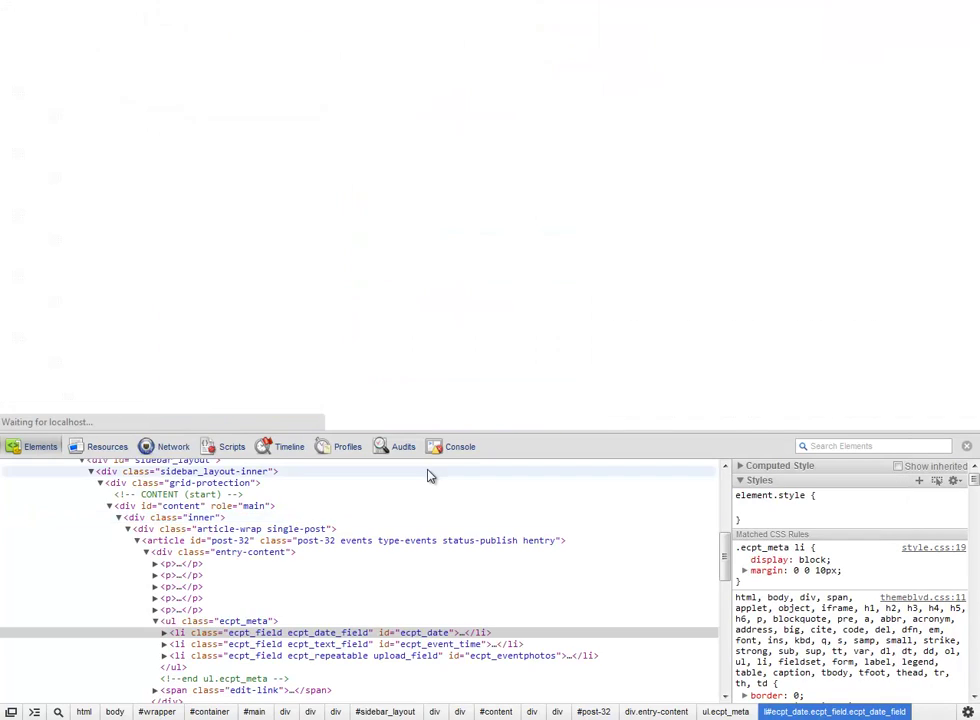
scroll(127, 212, "down", 2)
scroll(128, 212, "up", 3)
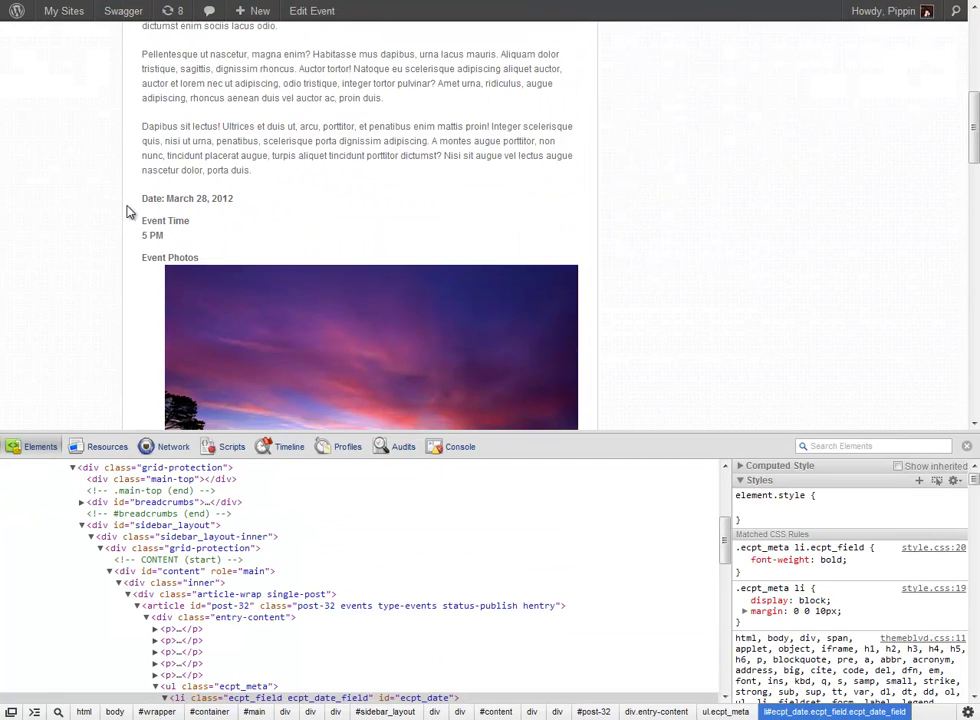
scroll(190, 680, "down", 2)
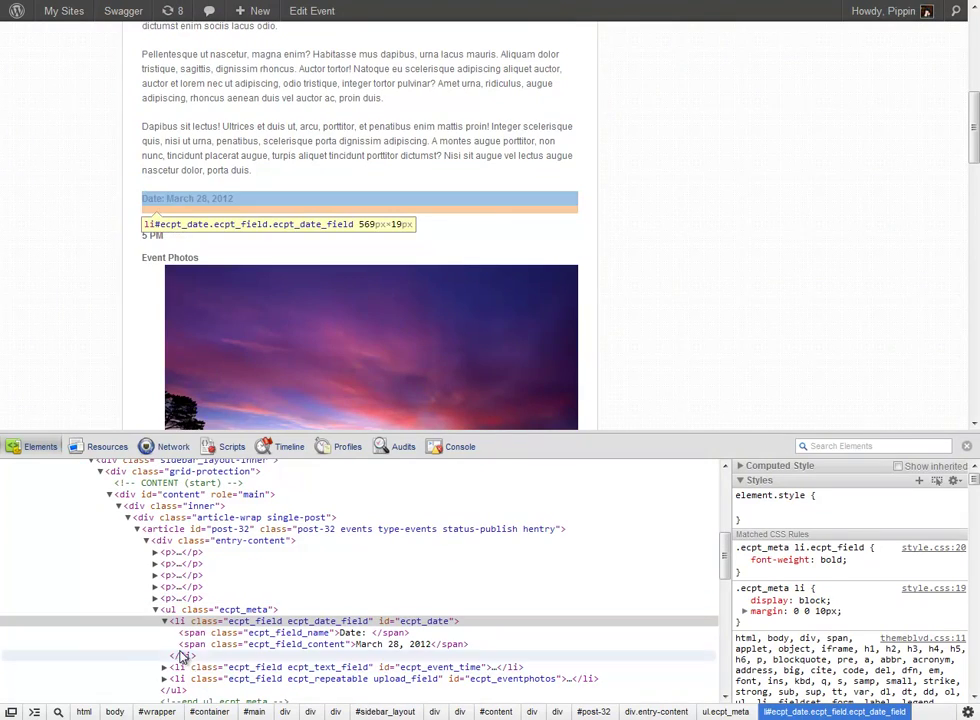
key("alt+Tab")
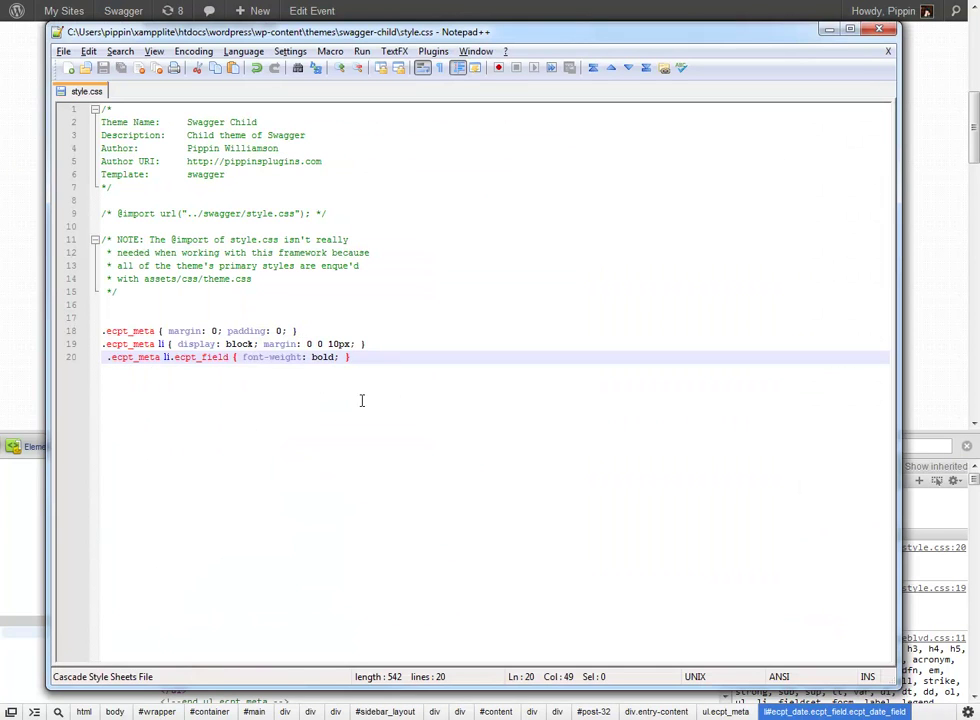
- Duplicate the bold rule onto line 21 as a normal-weight rule and save
key("ctrl+d")
left_click(234, 370)
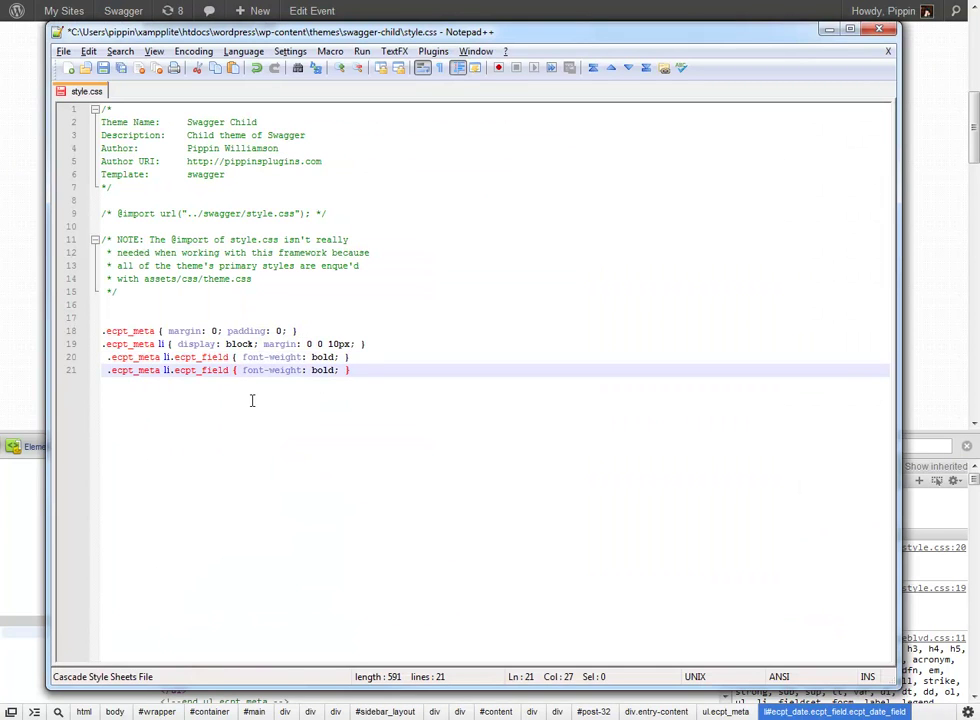
type("*")
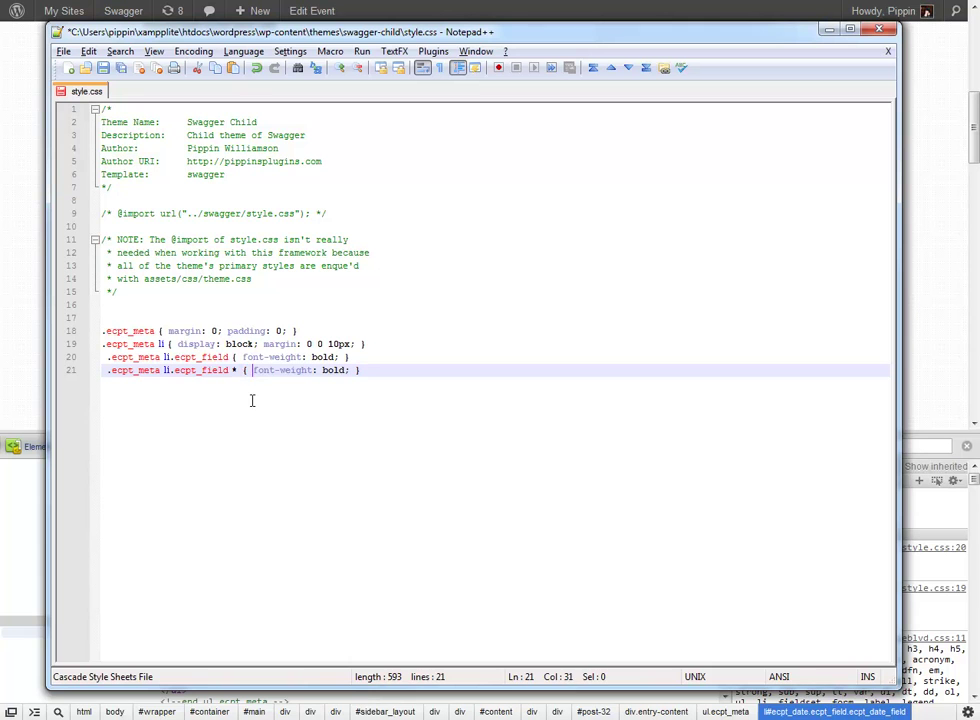
key("shift+Right")
key("shift+Right")
key("shift+Right")
key("shift+Right")
key("shift+Right")
key("shift+Right")
key("shift+Right")
key("shift+Right")
key("shift+Right")
key("shift+Right")
key("shift+Right")
key("shift+Right")
key("Right")
key("ctrl+shift+Right")
type("no")
key("ctrl+s")
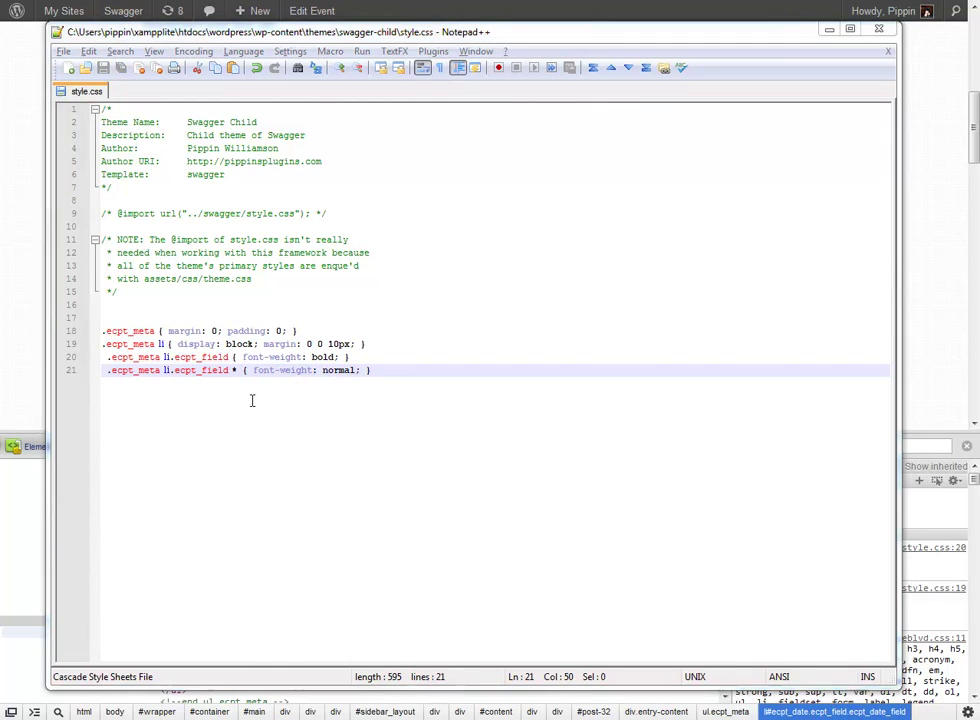
- Reload the event page to review the normal-weight rule
key("alt+Tab")
key("F5")
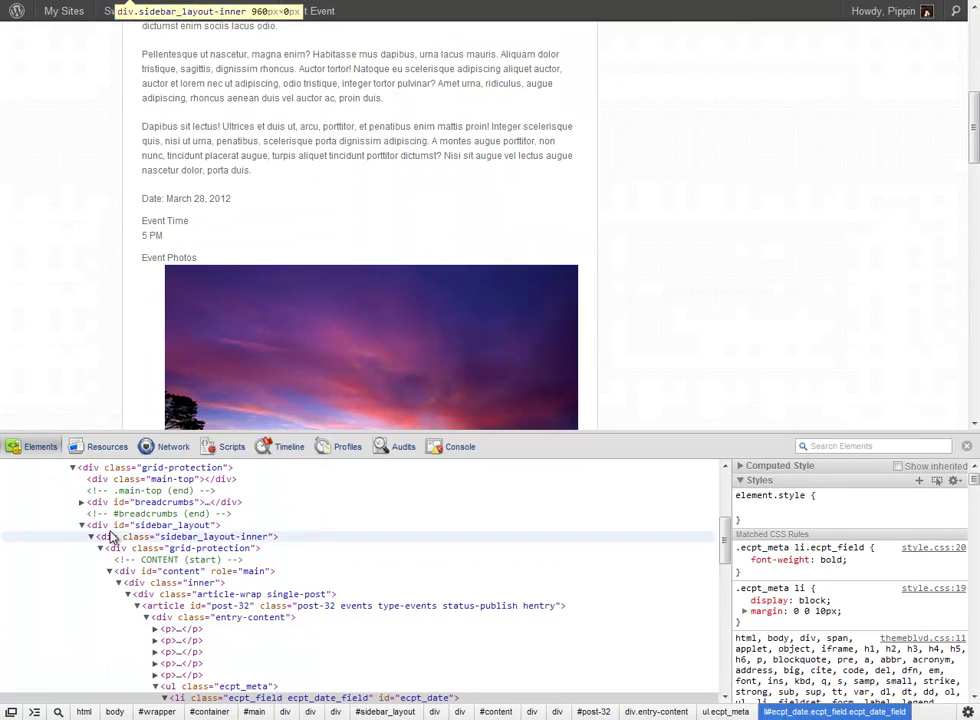
key("alt+Tab")
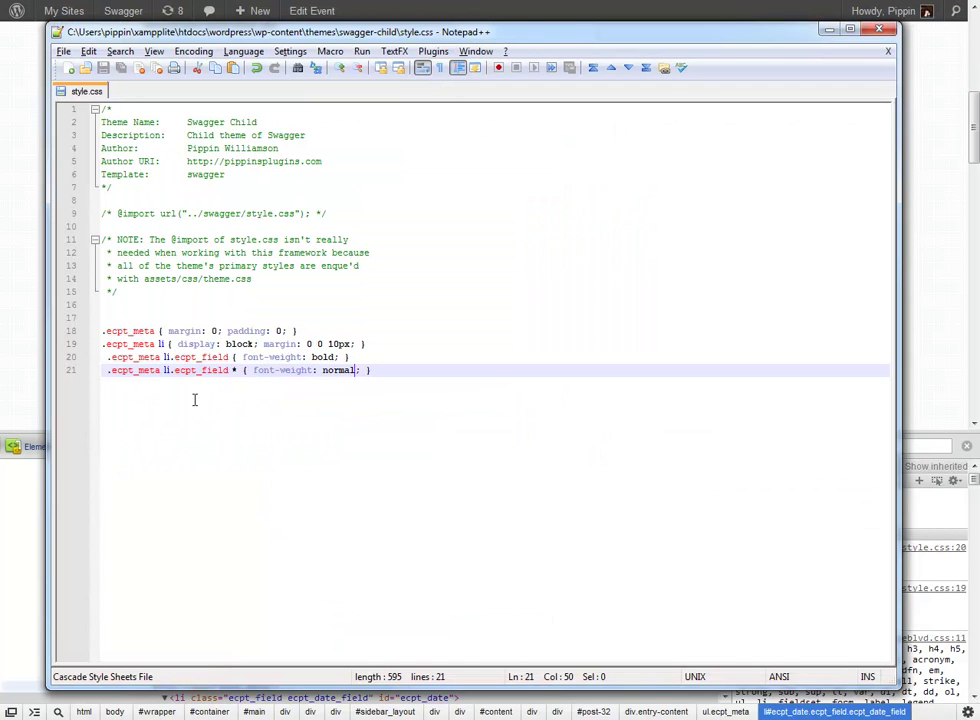
key("ctrl+s")
key("alt+Tab")
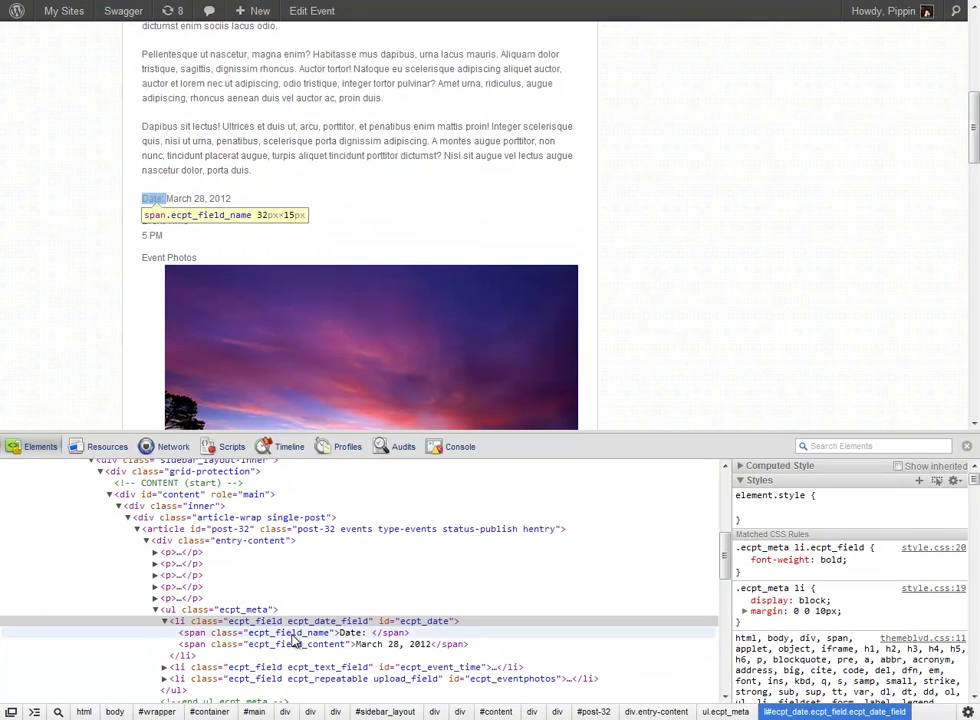
key("alt+Tab")
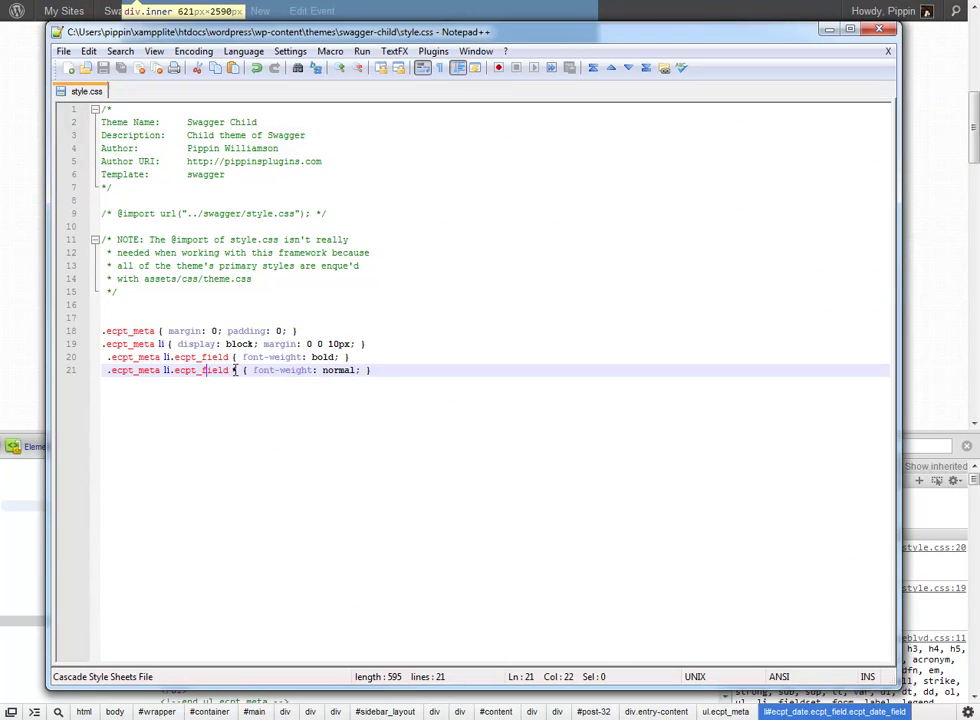
- Limit the bold rule to .ecpt_field_name and drop the normal-weight line 21
key("BackSpace")
key("Up")
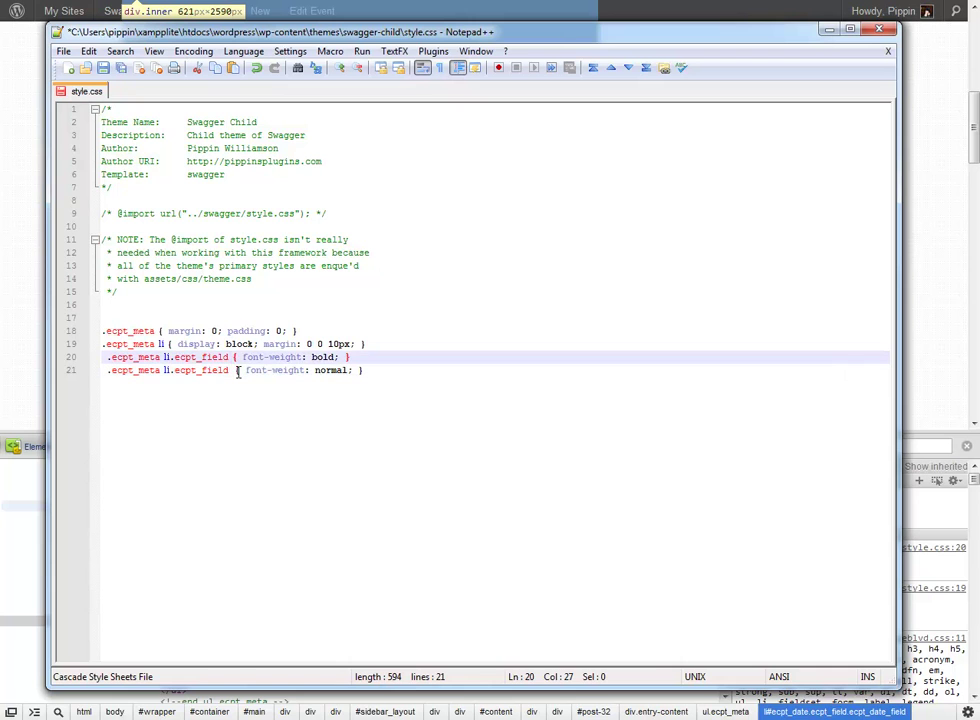
type(".ecpt_field_nam")
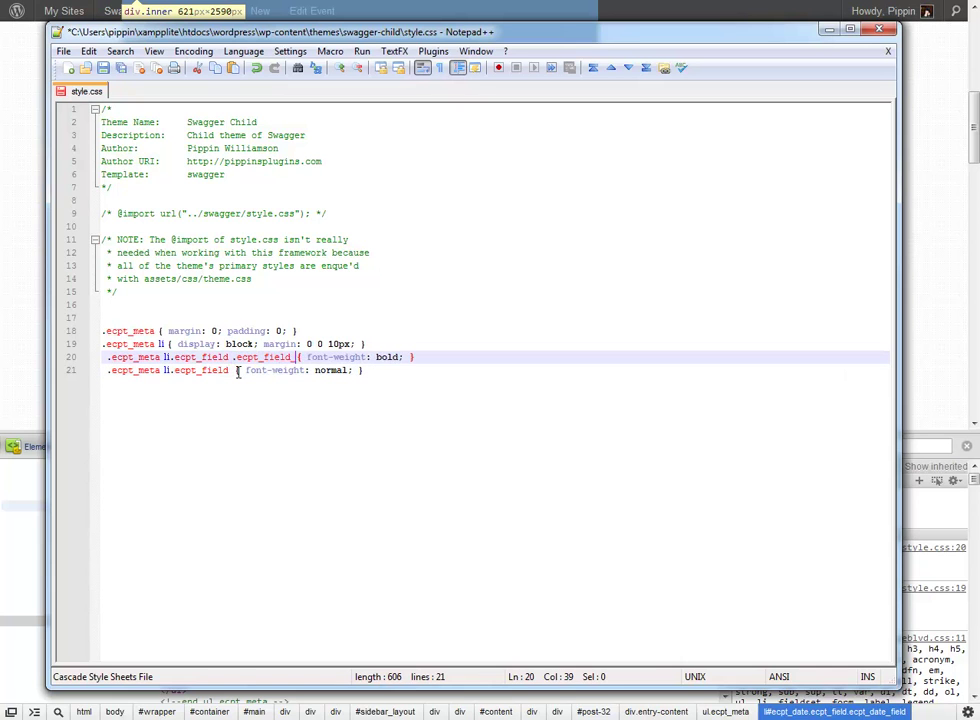
type("e")
key("ctrl+s")
triple_click(238, 374)
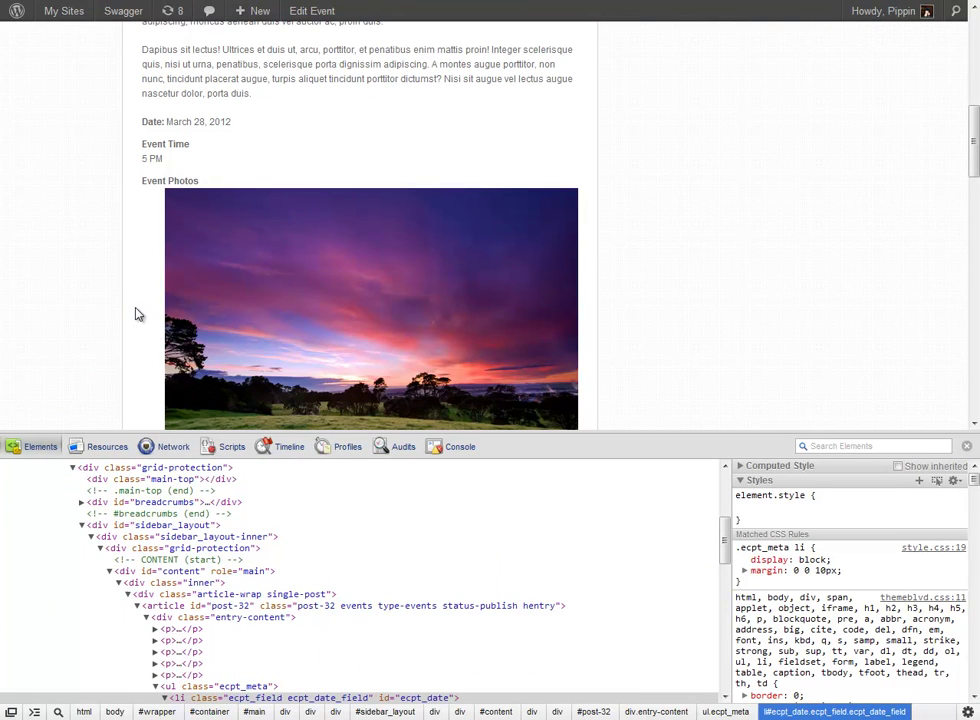
key("alt+Tab")
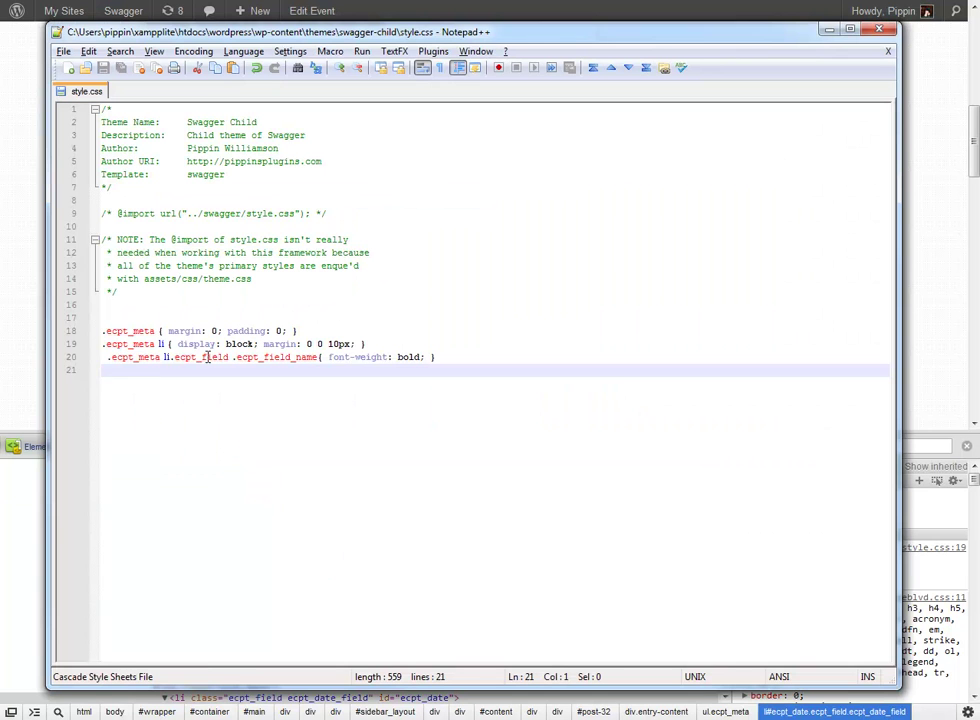
- Remove display: block from the .ecpt_meta li rule, save, and reload the page
left_click_drag(260, 344, 179, 343)
key("BackSpace")
key("BackSpace")
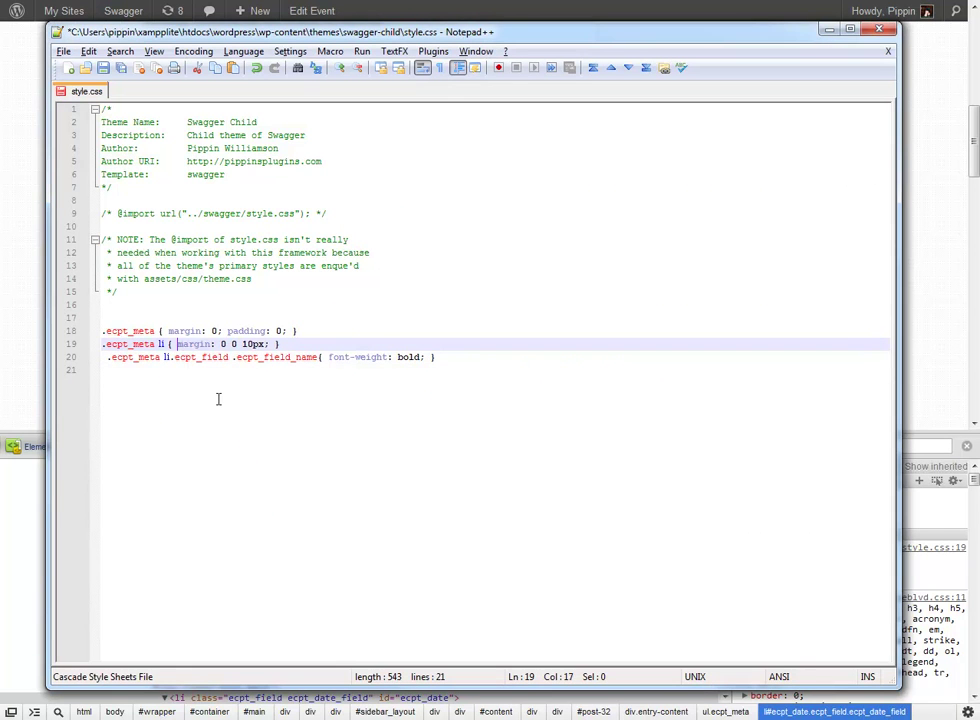
key("ctrl+s")
key("alt+Tab")
key("F5")
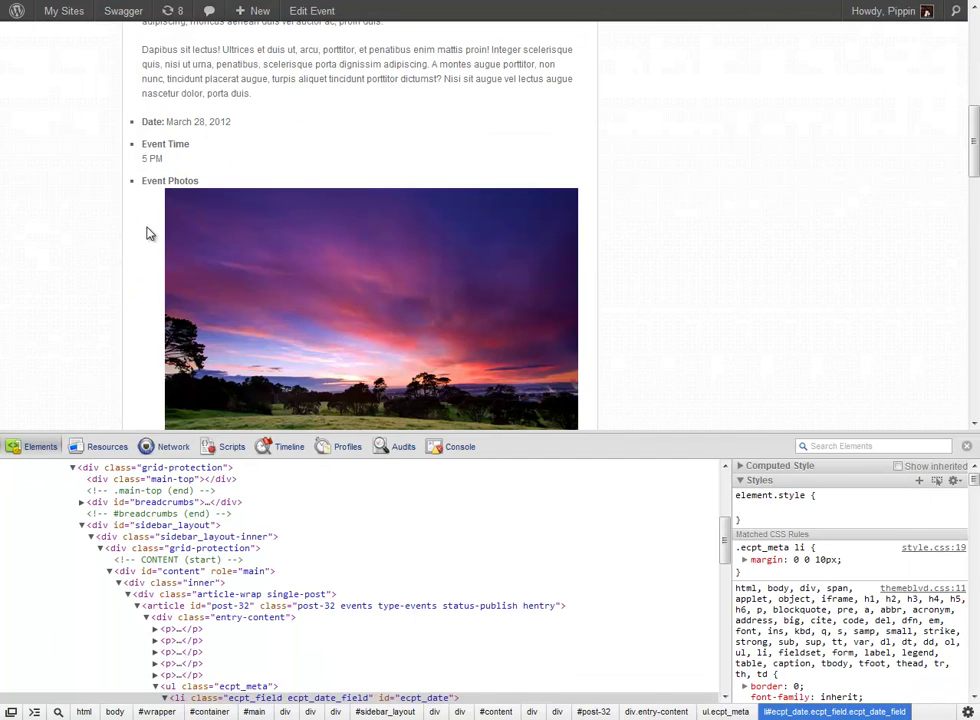
- Restore display: block; on line 19 after inspecting the Date item, and save
scroll(185, 660, "down", 2)
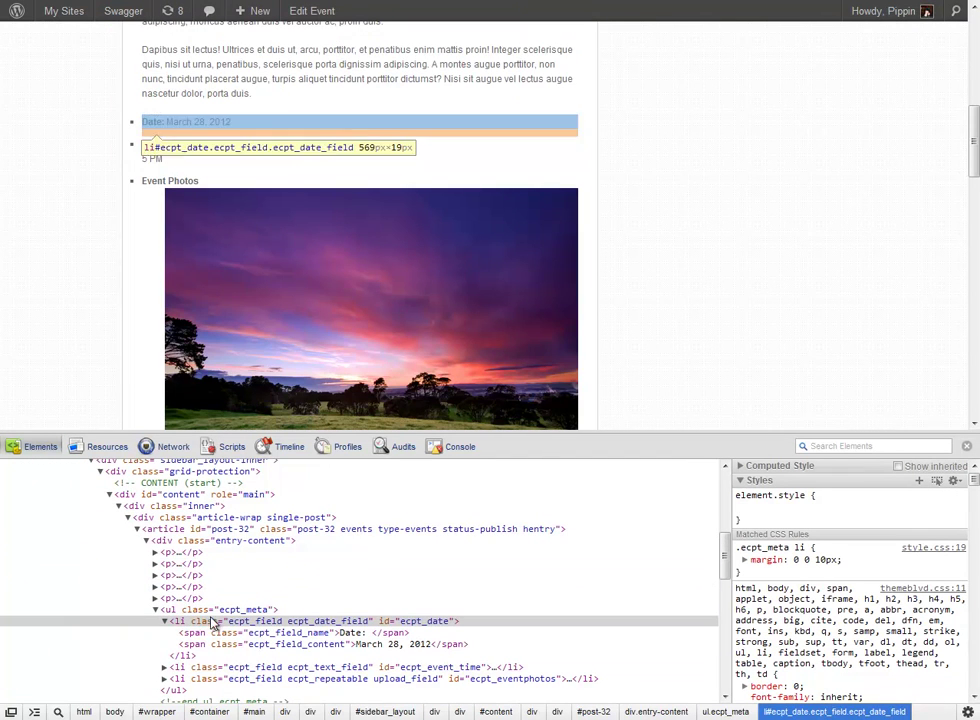
left_click(197, 623)
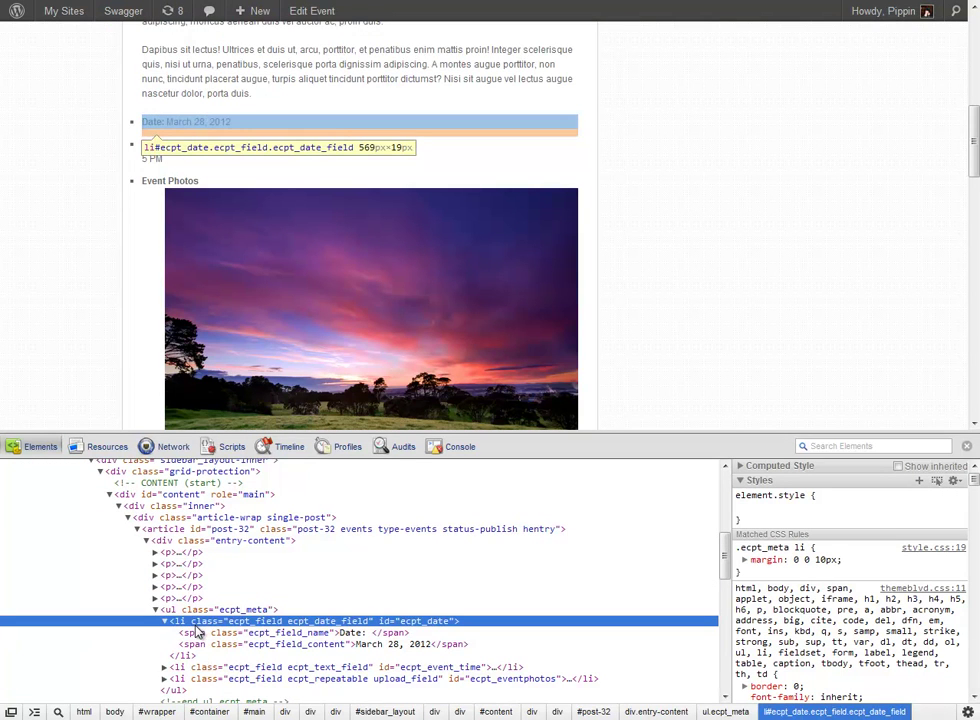
key("alt+Tab")
type("isplay: block;")
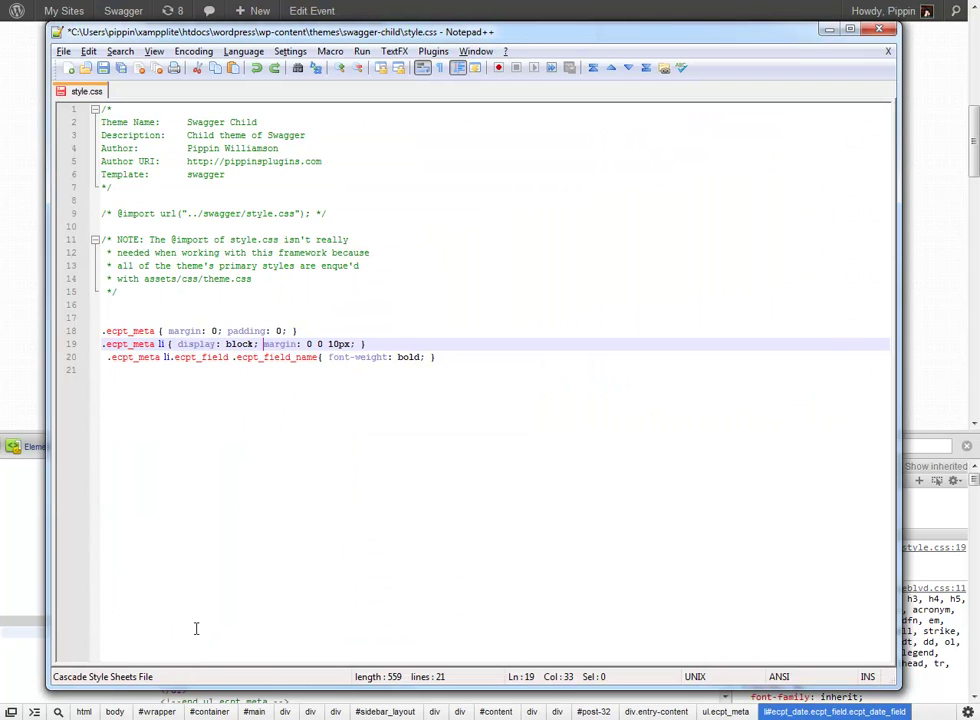
key("ctrl+s")
- Inspect the Event Photos item to find its ecpt_repeatable_field_values image list
key("alt+Tab")
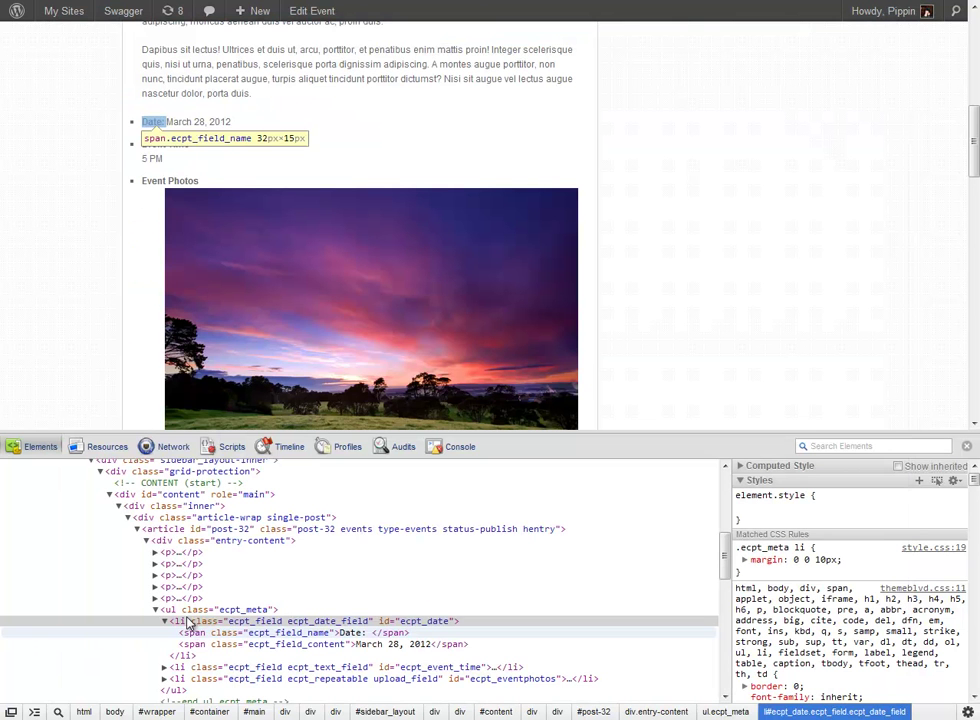
scroll(185, 655, "down", 3)
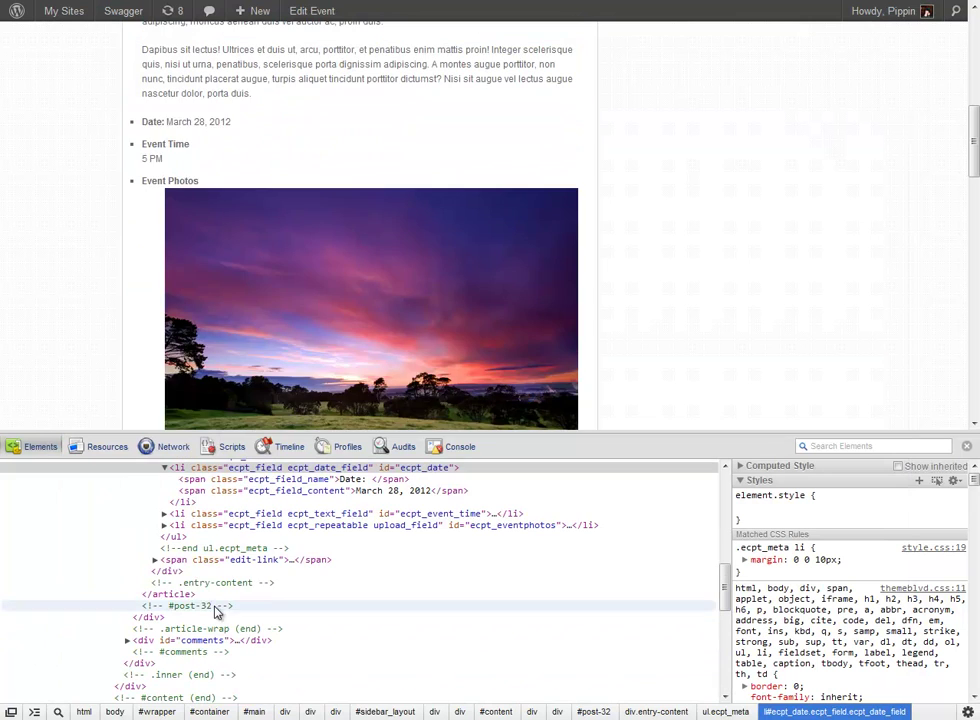
left_click(191, 527)
left_click(165, 525)
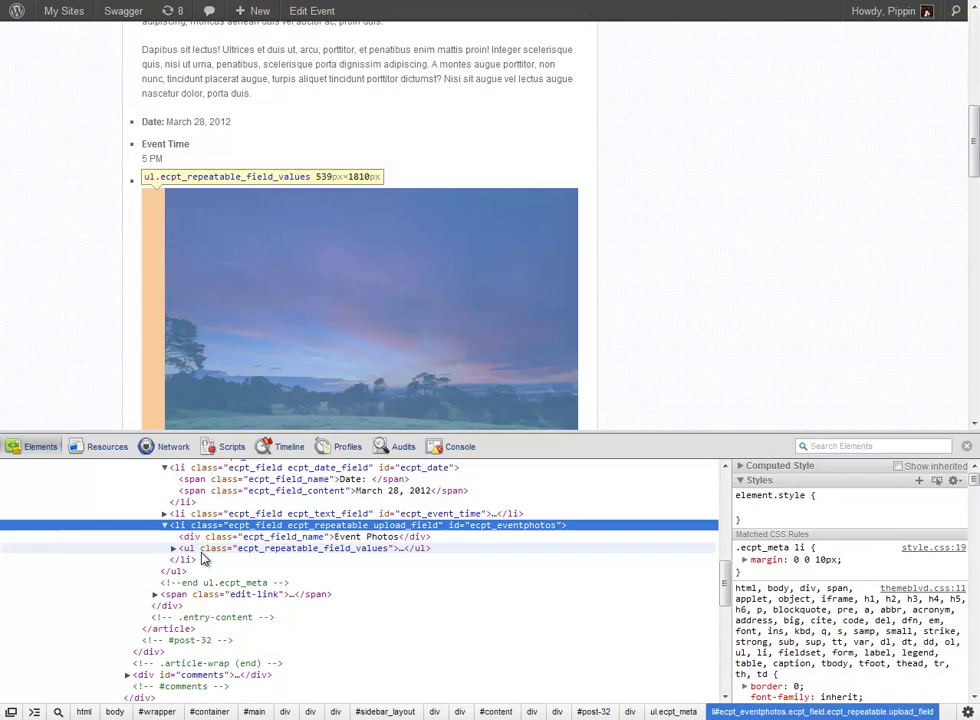
left_click(281, 548)
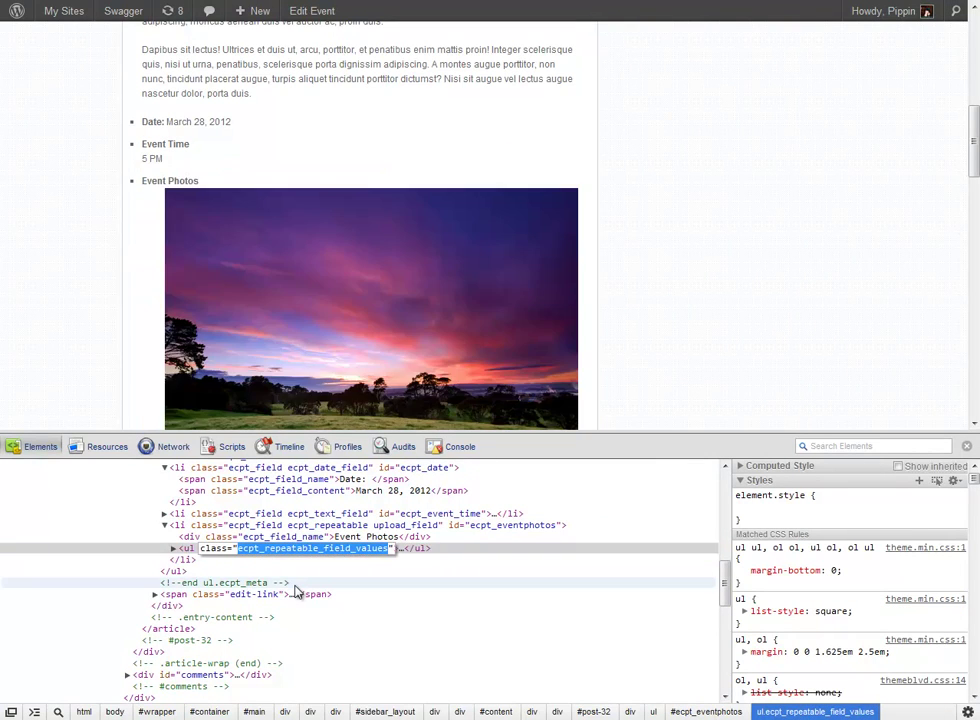
key("alt+Tab")
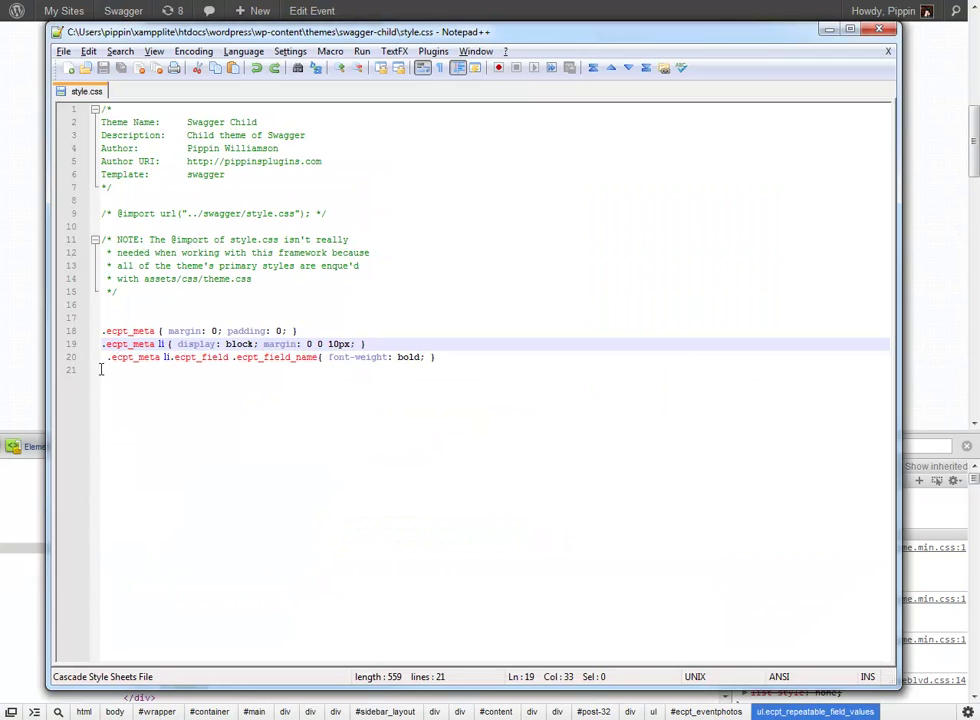
- Add .ecpt_meta .ecpt_repeatable_field_values { margin: 0; padding: 0; } on line 21
left_click(486, 361)
key("Return")
key("Up")
key("Delete")
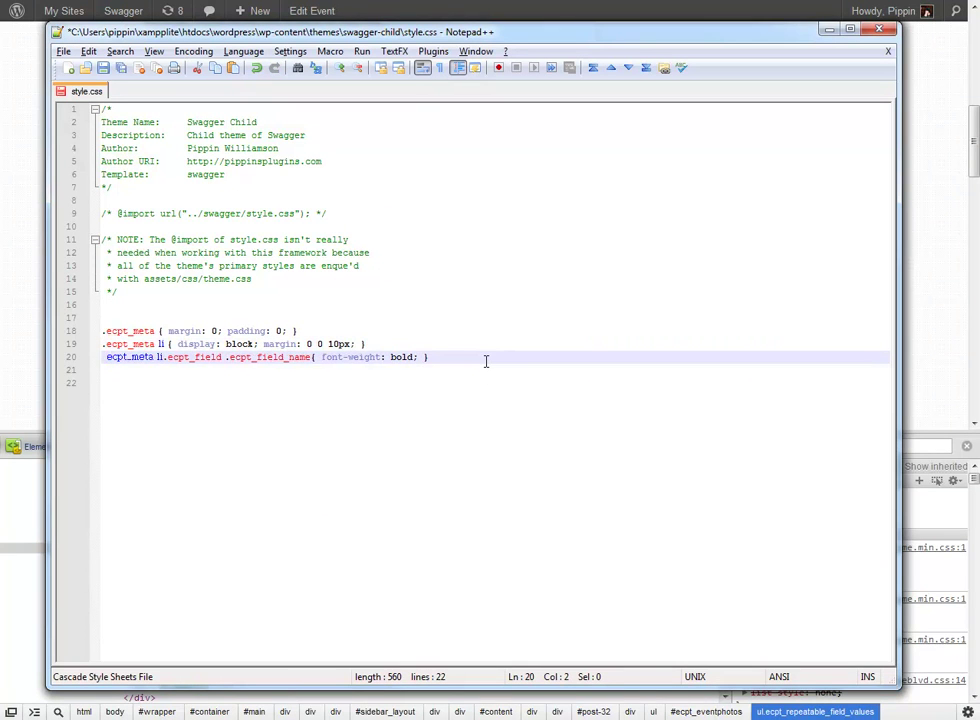
key("Down")
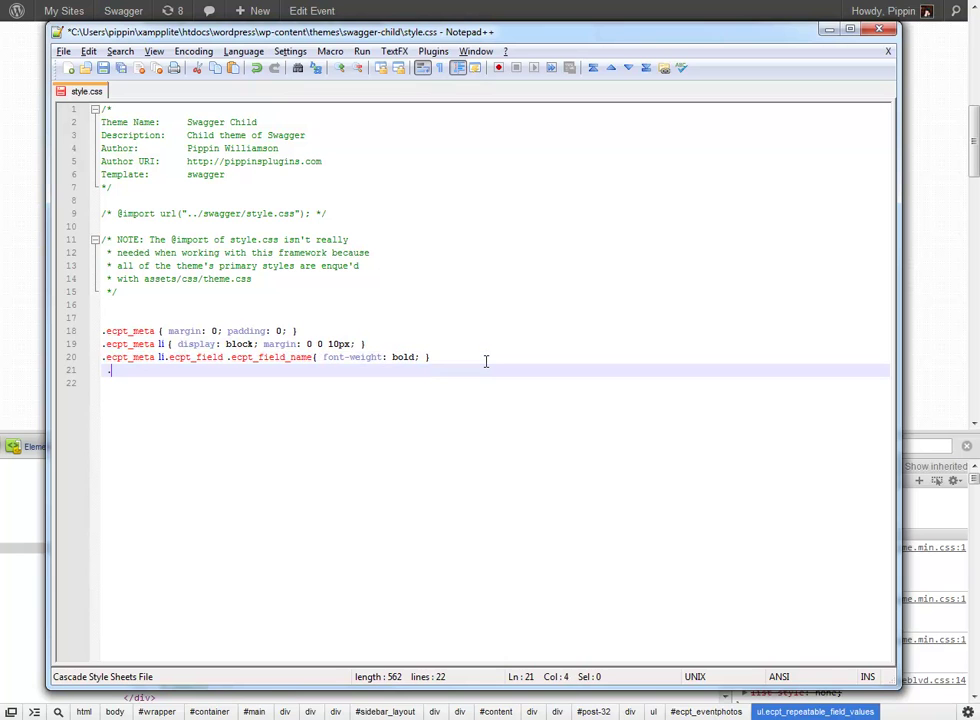
type(".ecpt_me")
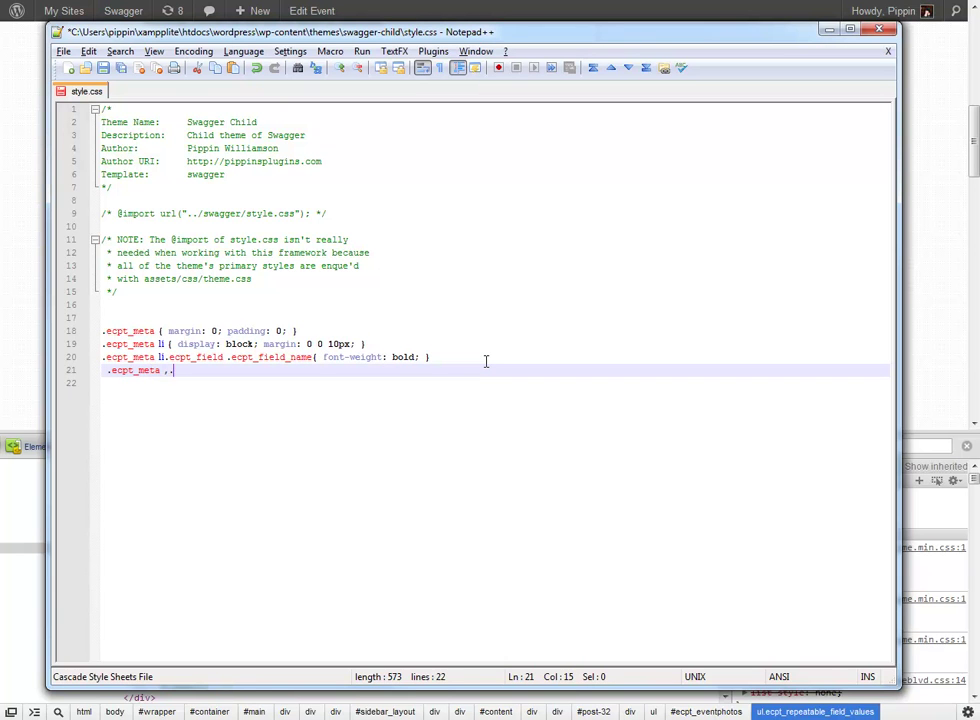
type("ta .")
type("ecpt_repeatable_field_values")
key("alt+Tab")
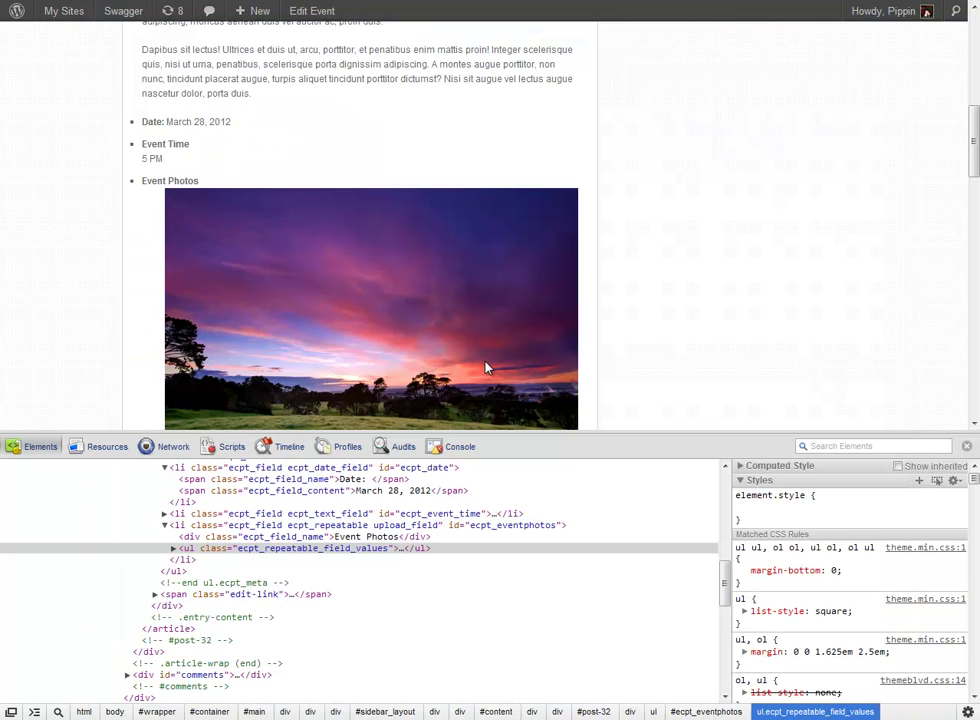
key("alt+Tab")
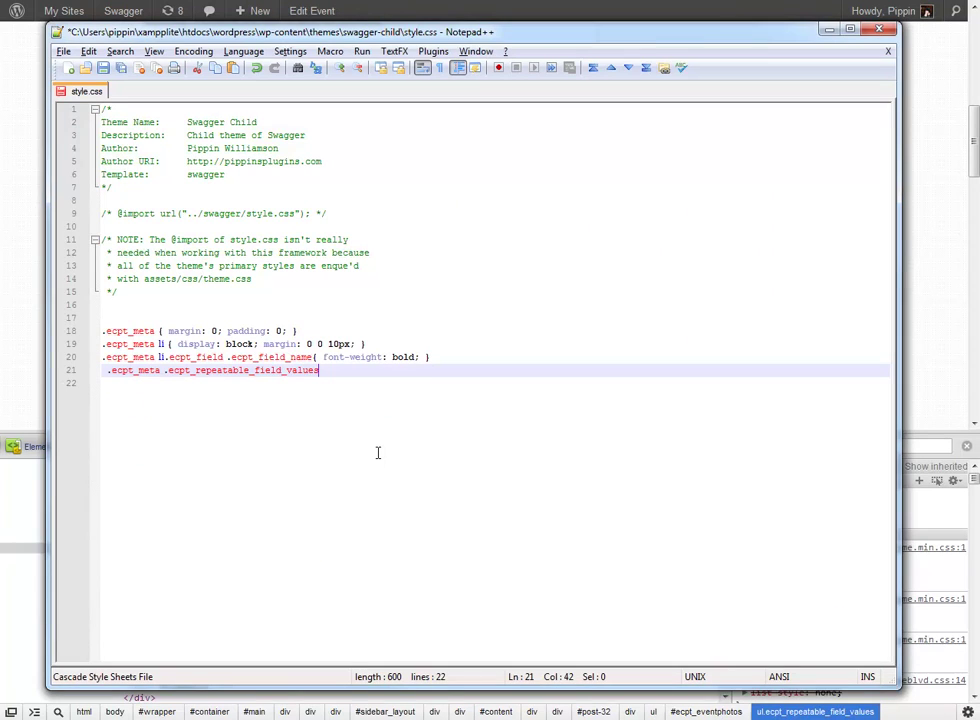
type("{ margin: 0; padding: 0; ")
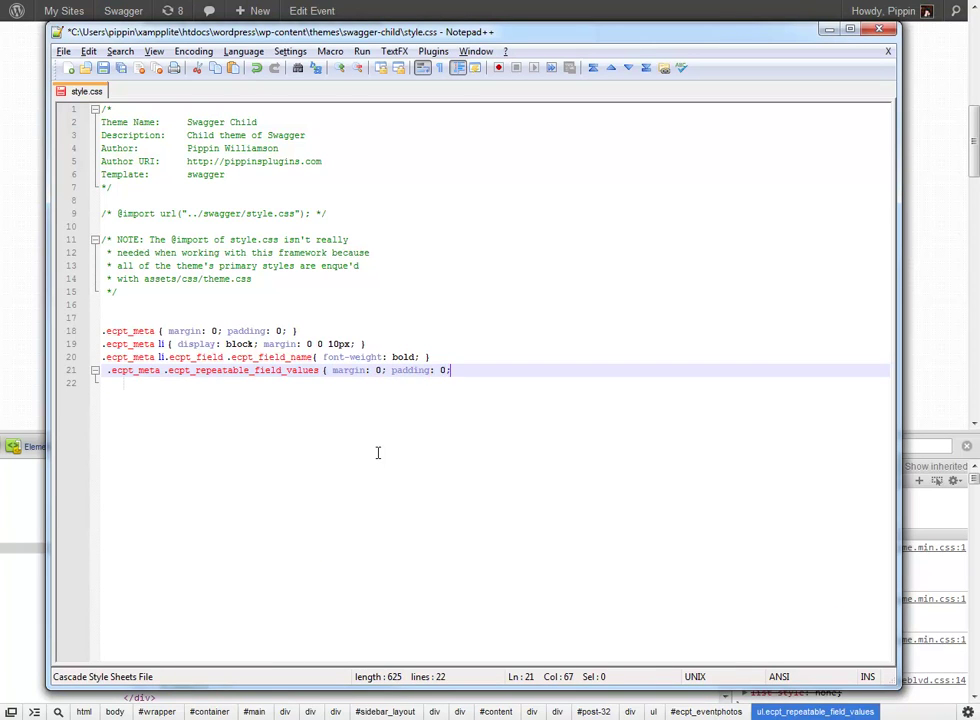
type("}")
- Add a matching li rule with display: block below it and save
key("Return")
key("Up")
key("BackSpace")
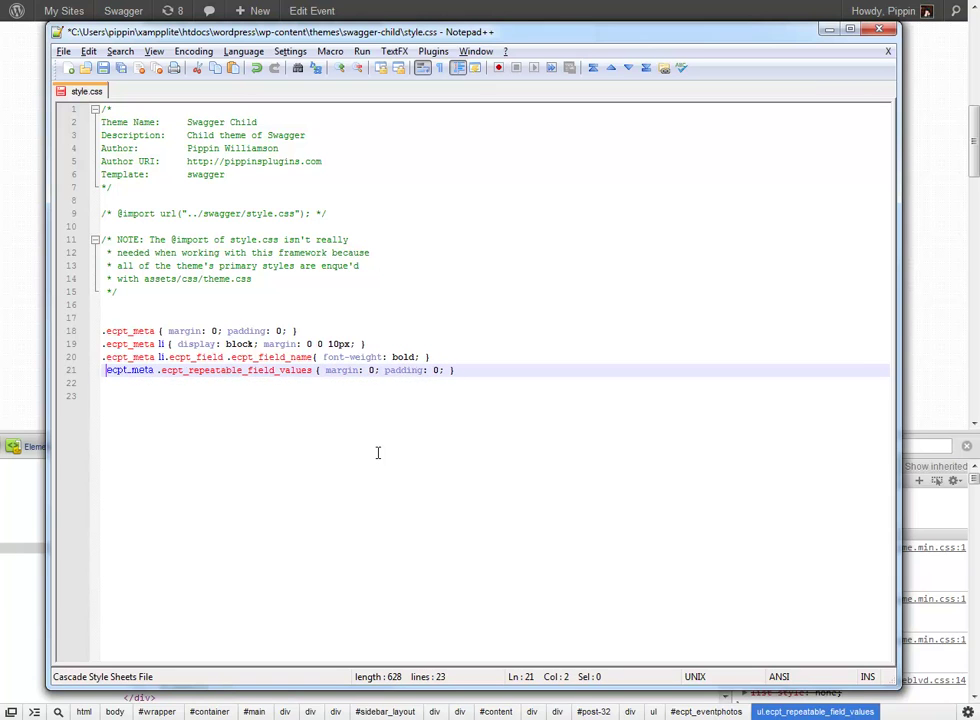
key("BackSpace")
type(".")
key("Down")
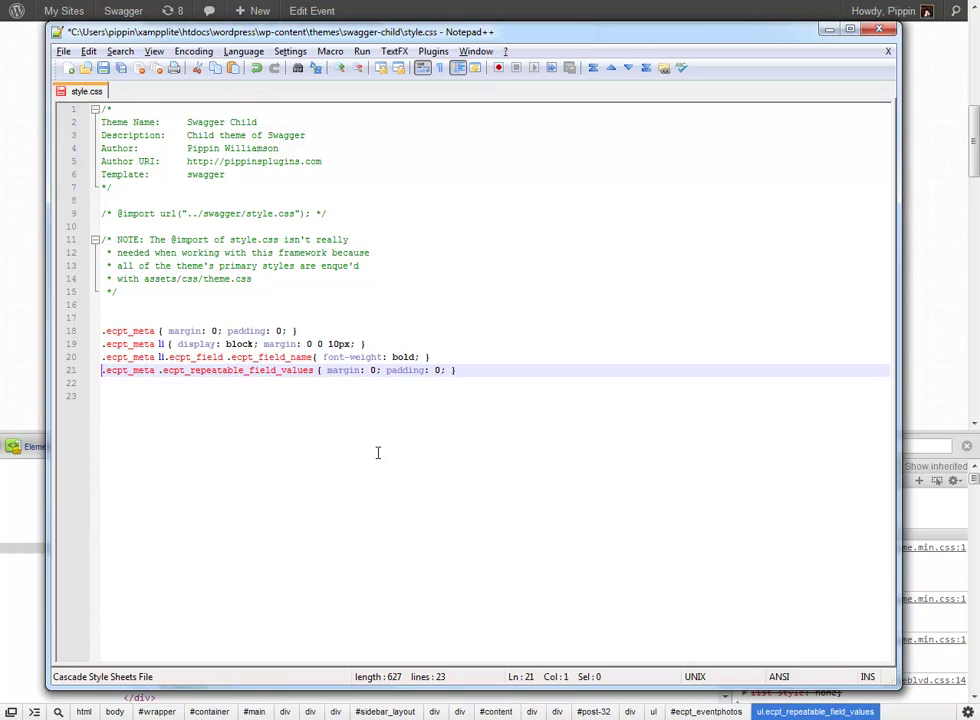
type(".ecpt_meta .ecpt_repeatable_field_values { margin: 0; padding: 0; }")
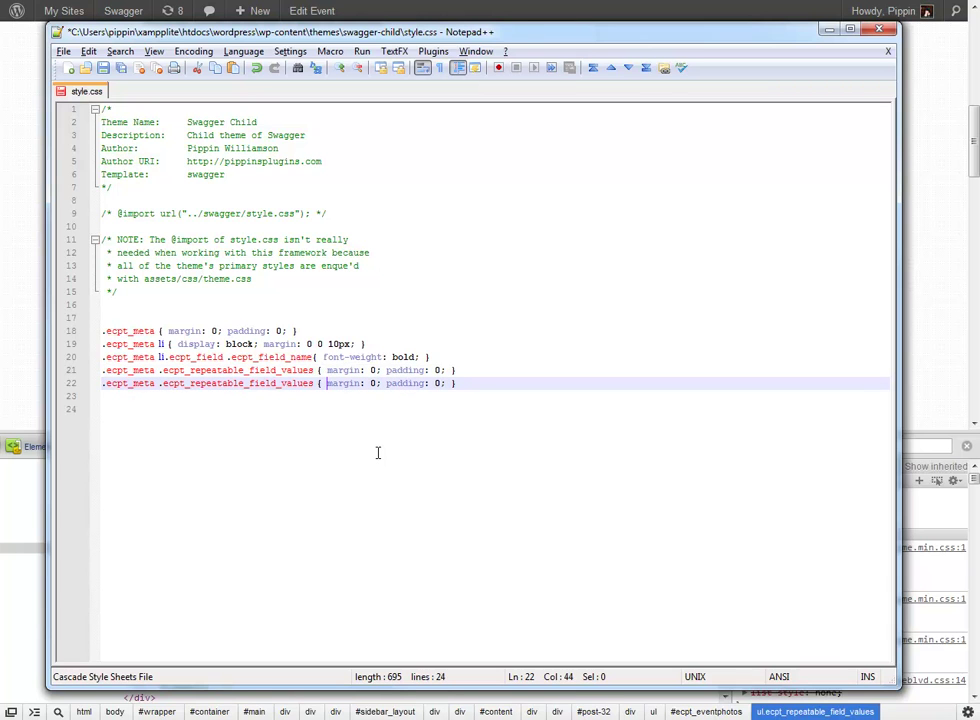
type("li")
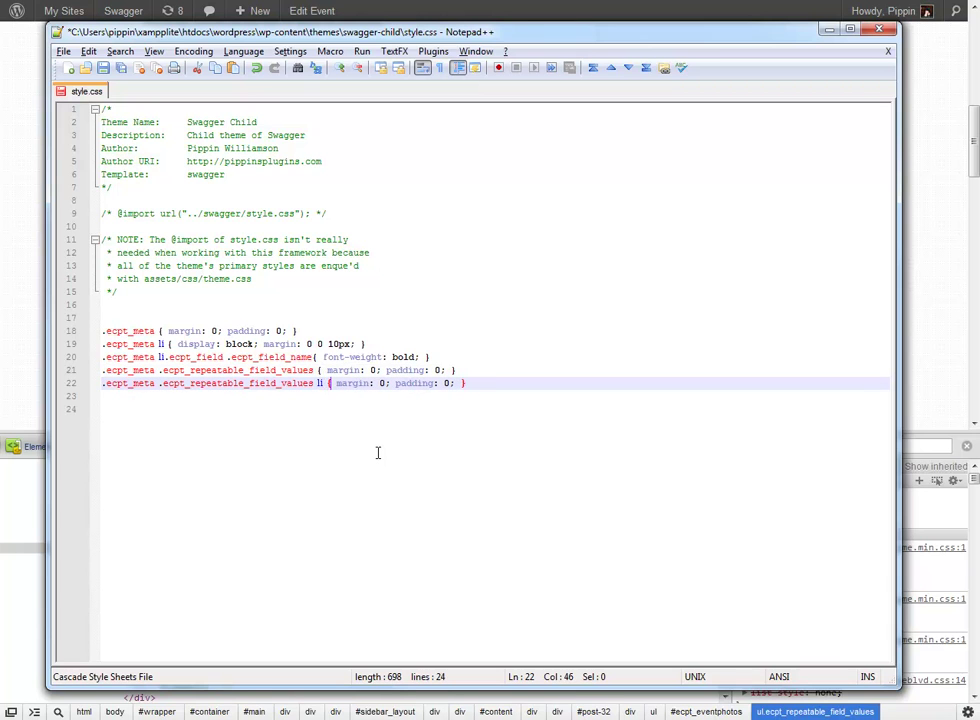
key("Right")
key("Right")
key("shift+ctrl+Right")
key("shift+Right")
key("shift+Right")
key("shift+Right")
key("shift+Right")
key("shift+ctrl+Right")
key("shift+ctrl+Right")
key("shift+ctrl+Right")
key("shift+Right")
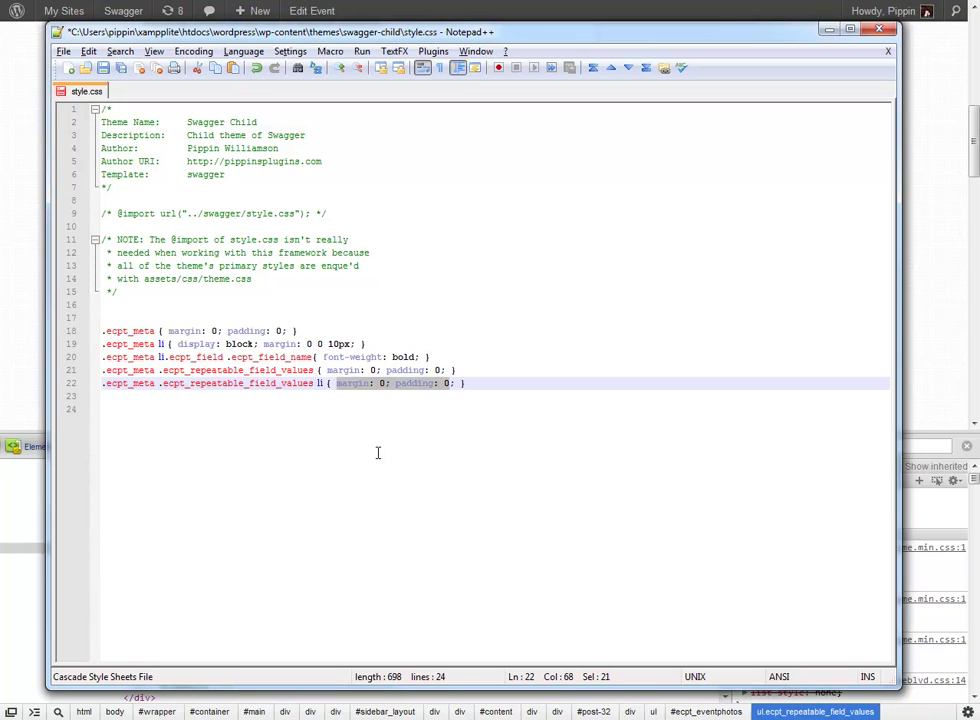
type("display: bloc")
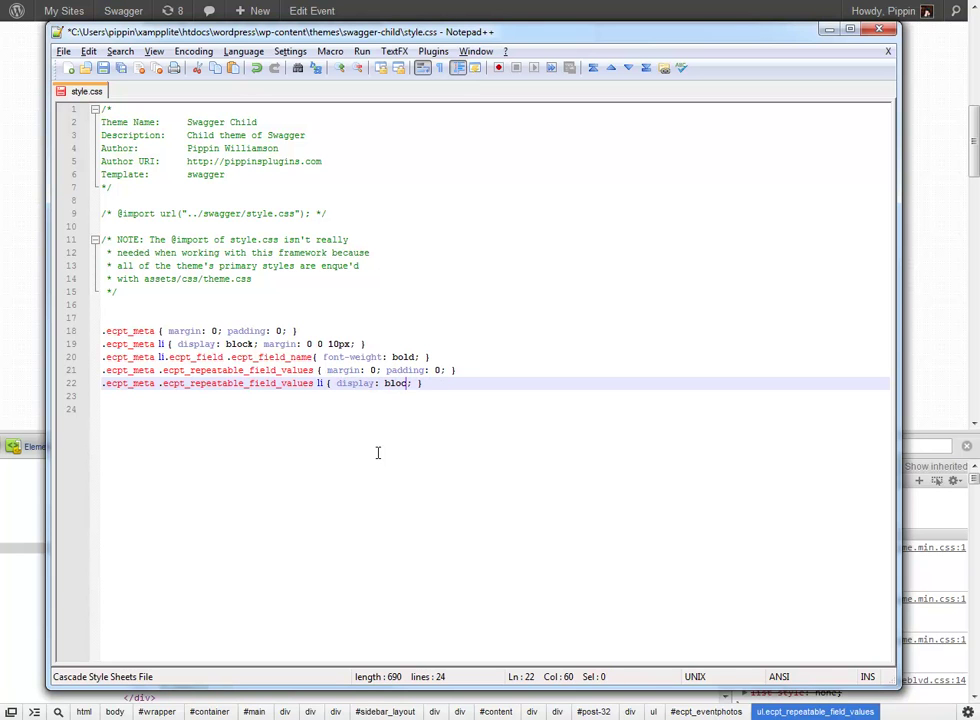
type("k")
key("ctrl+s")
- Reload the event page, close DevTools, and review the Event Photos gallery
key("alt+Tab")
key("F5")
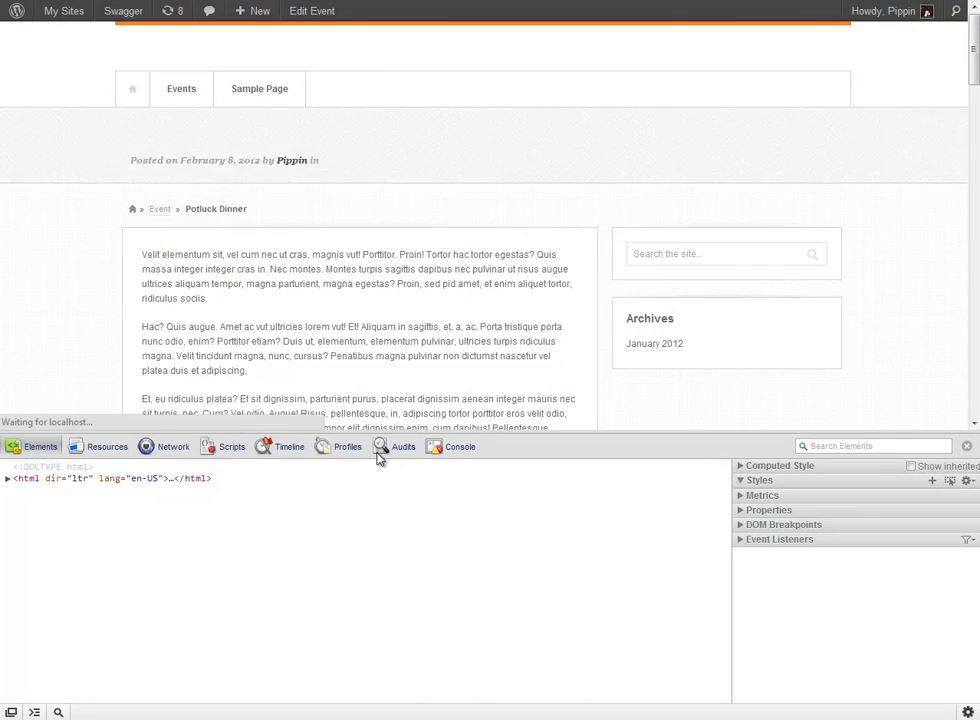
scroll(742, 225, "down", 5)
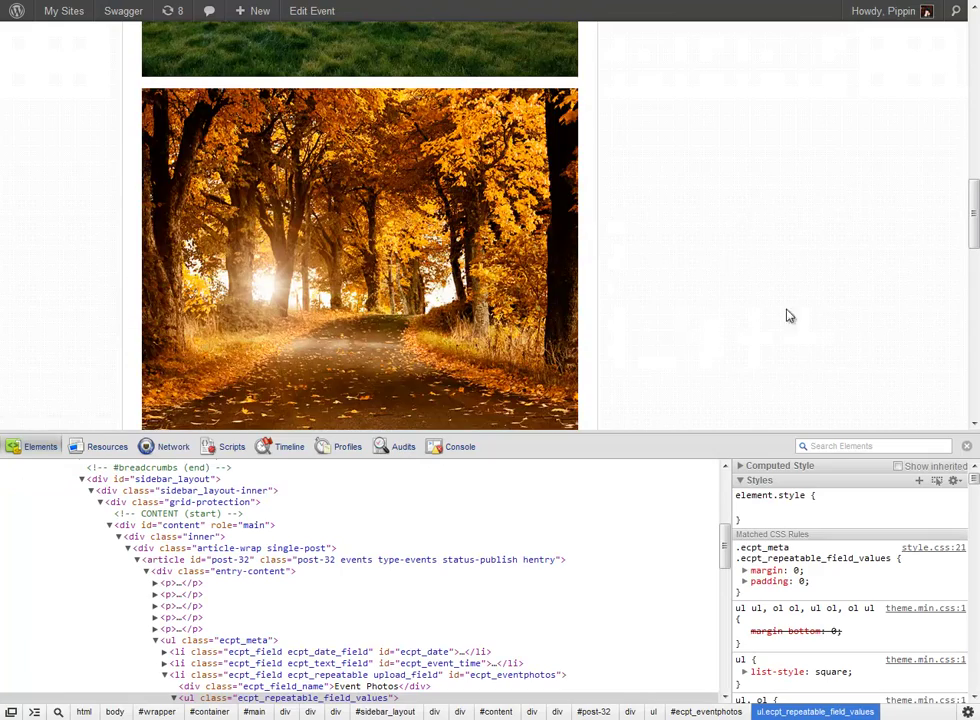
left_click(966, 447)
scroll(650, 479, "down", 7)
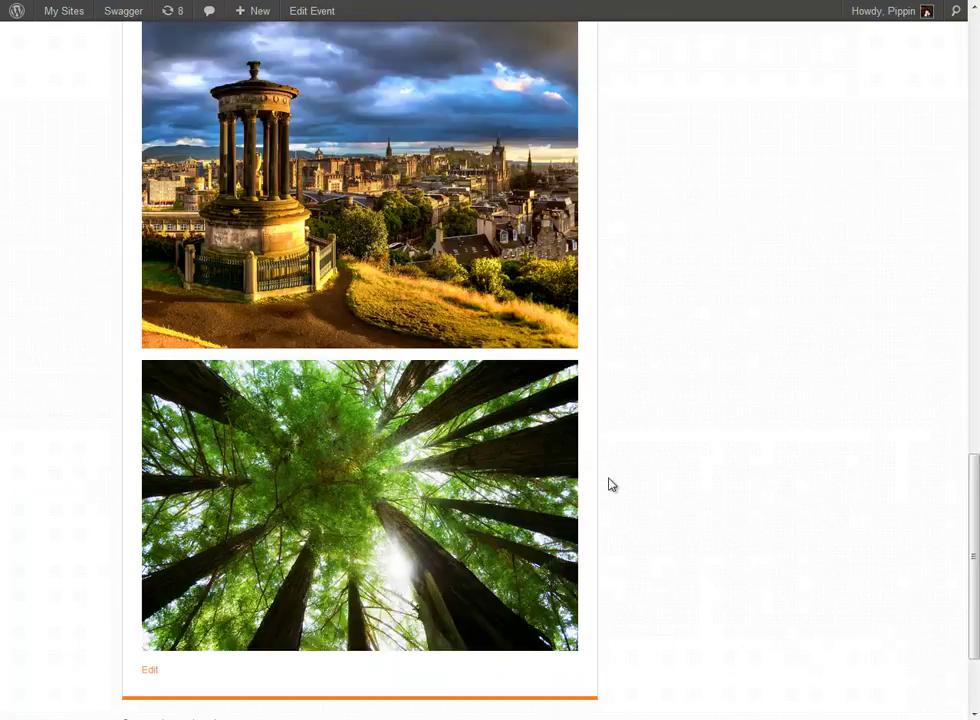
scroll(529, 508, "up", 8)
scroll(513, 503, "up", 8)
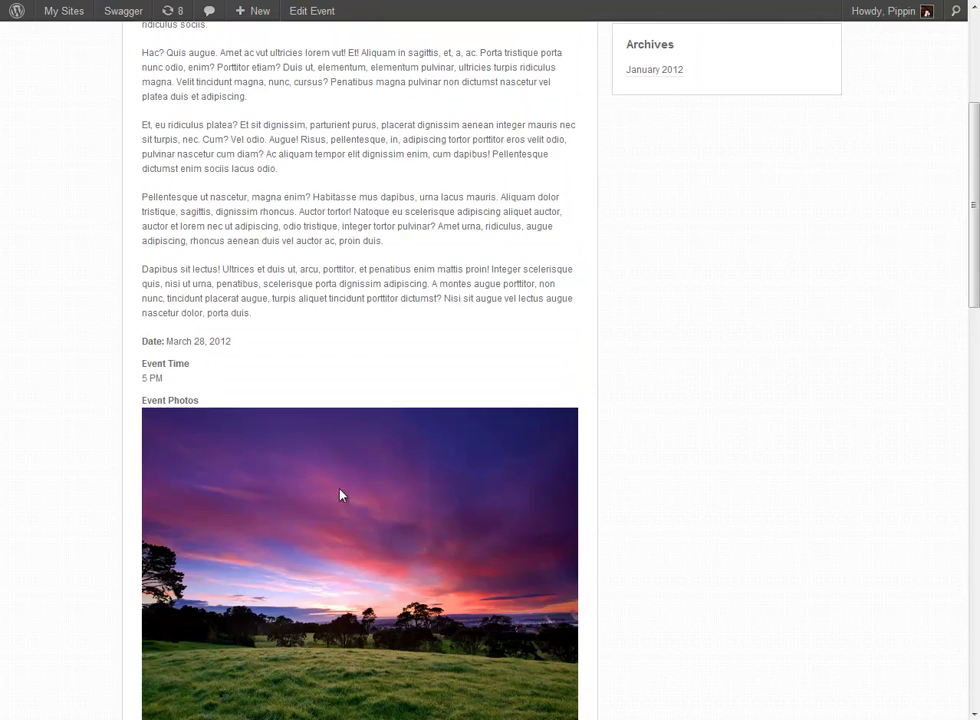
scroll(674, 521, "down", 4)
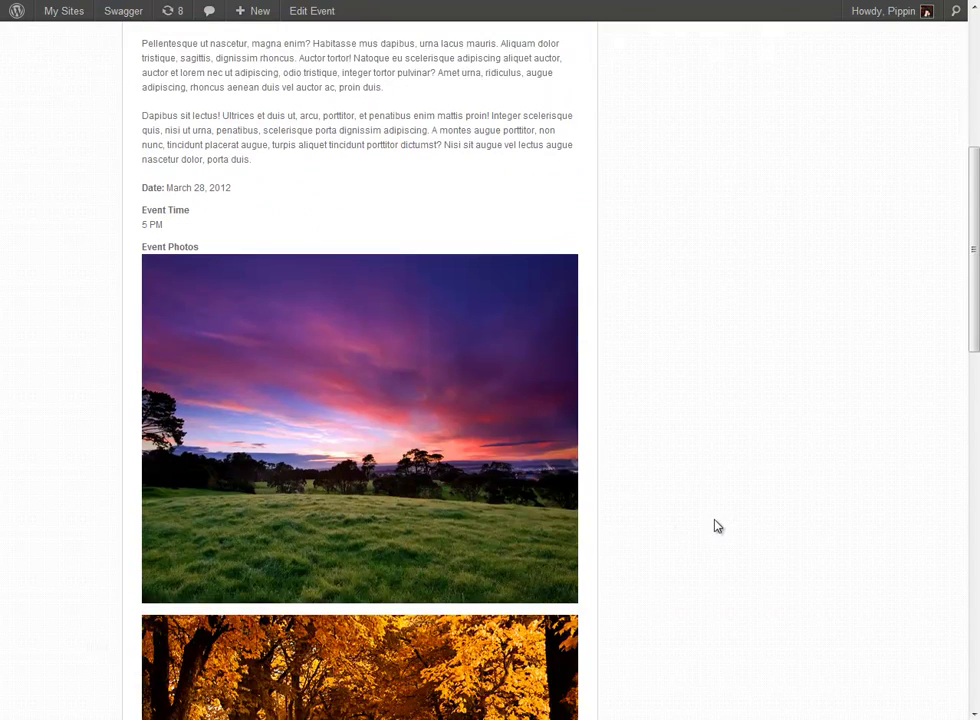
scroll(621, 396, "up", 3)
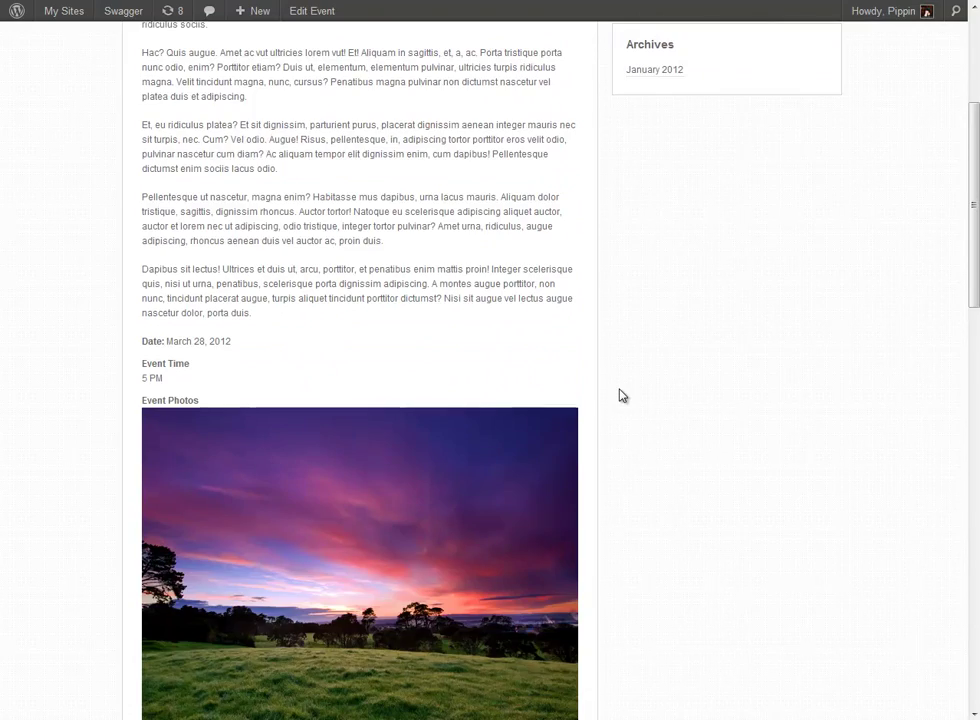
scroll(621, 396, "down", 3)
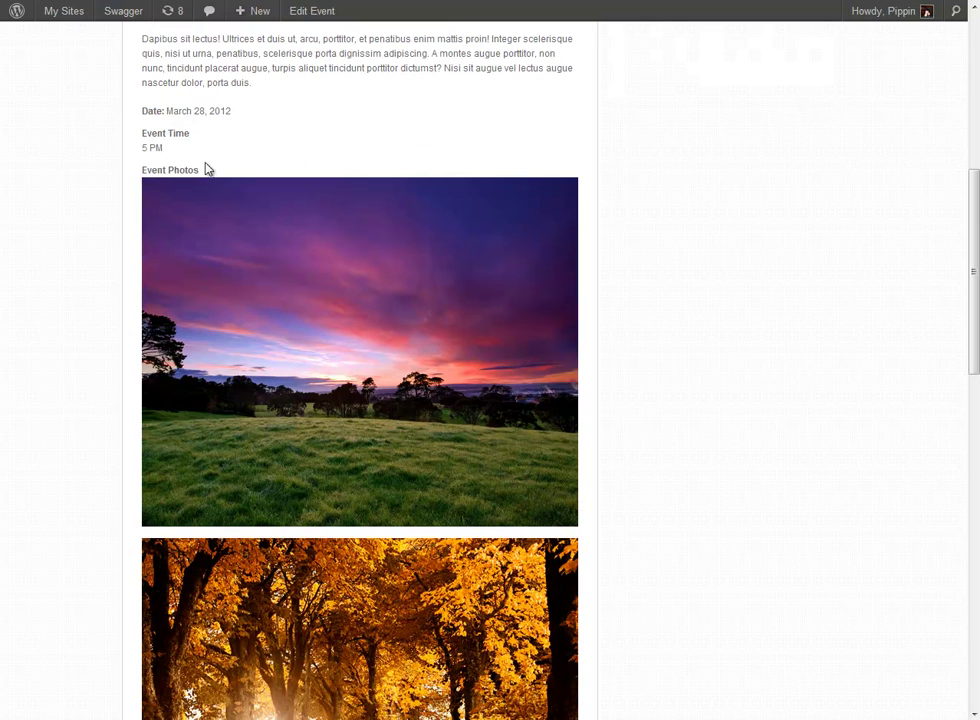
- Inspect the Event Photos label's ecpt_field_name div
double_click(180, 170)
left_click(155, 166)
right_click(154, 173)
left_click(197, 328)
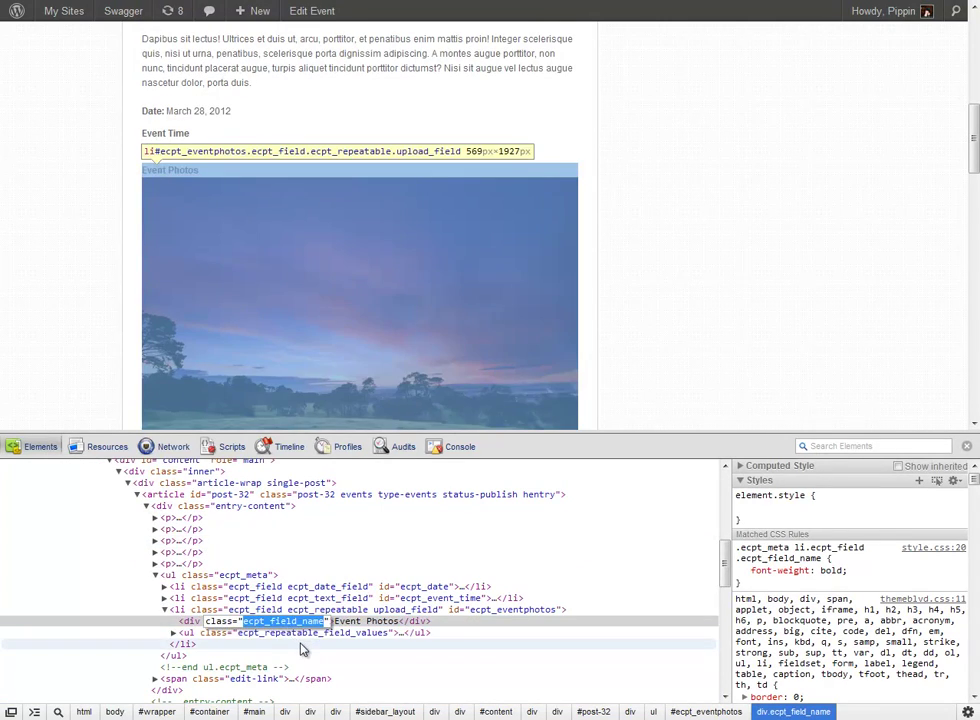
- Change line 20 to .ecpt_field_name { font-weight: bold; margin: 0 0 5px; } and save
key("alt+Tab")
key("alt+Tab")
key("alt+Tab")
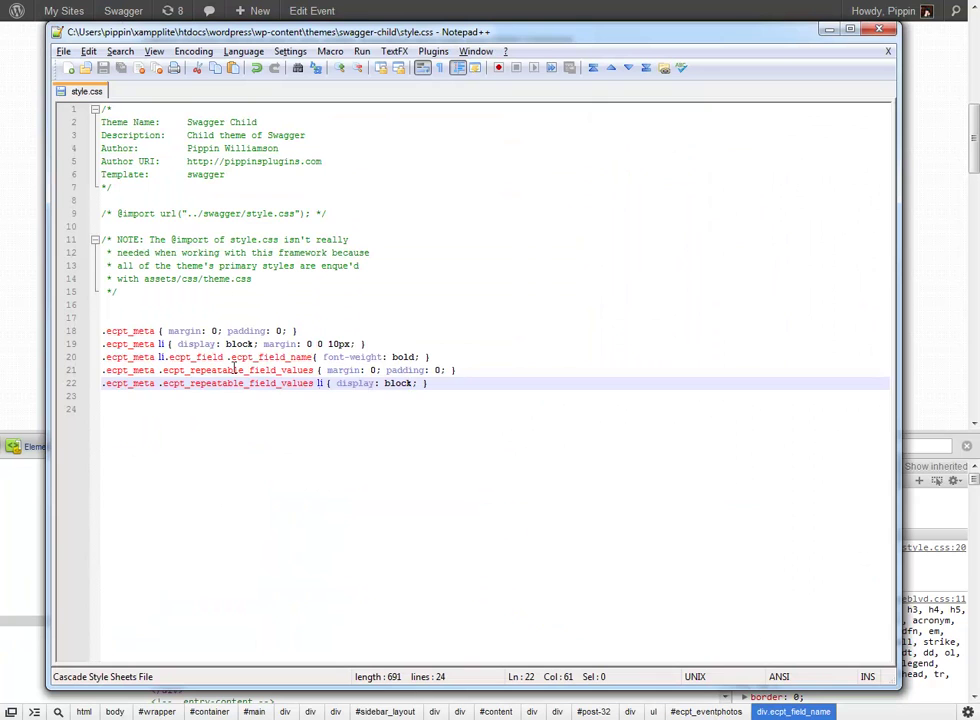
left_click(152, 357)
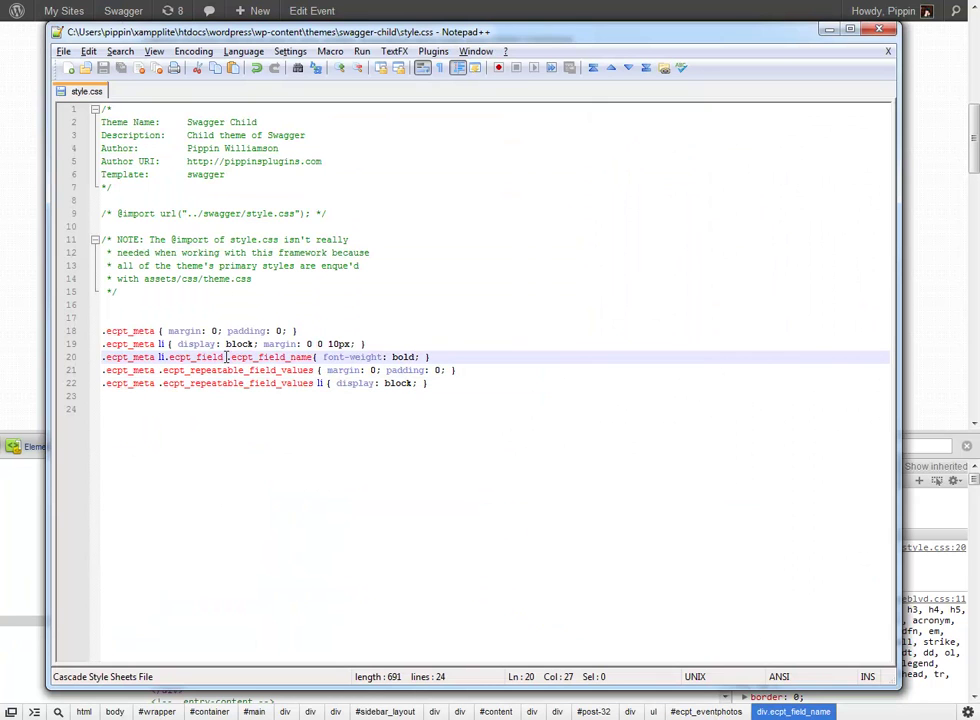
left_click_drag(227, 357, 71, 354)
key("Delete")
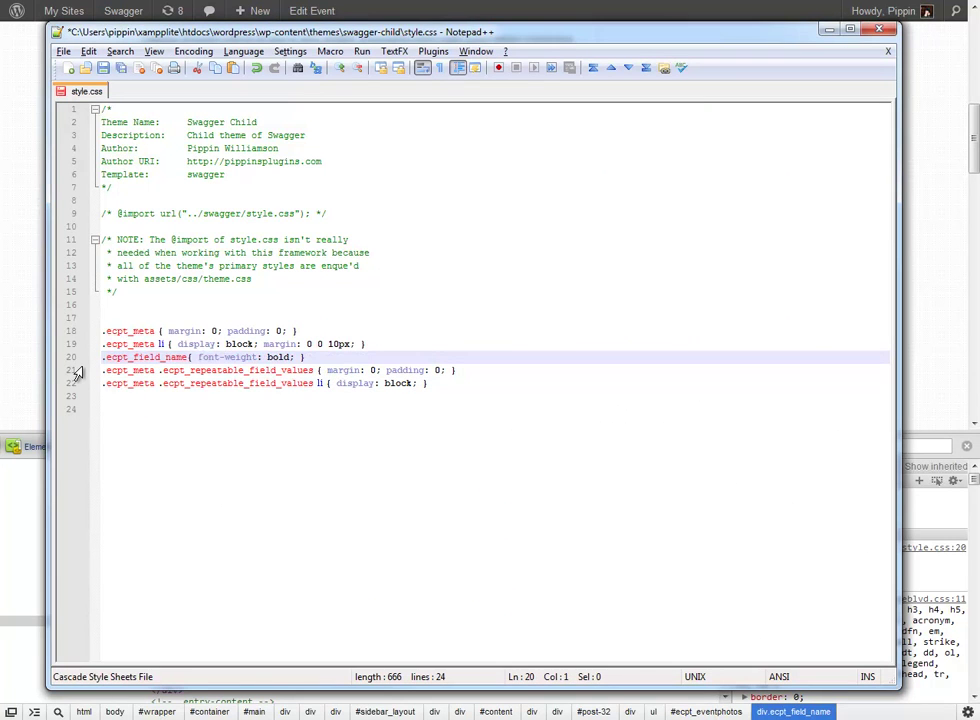
key("ctrl+Right")
key("ctrl+Right")
key("ctrl+Right")
type("margin: 0 0 5px;")
key("ctrl+s")
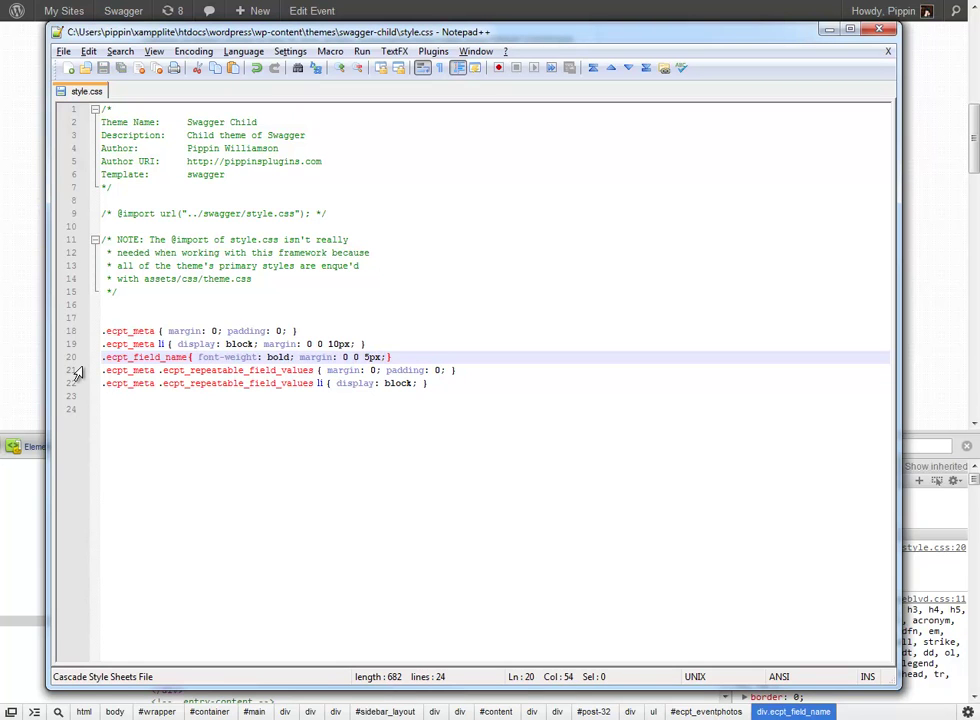
key("alt+Tab")
- Reload the page, verify the Event Time label's 5px-margin .ecpt_field_name rule, and close DevTools
key("F5")
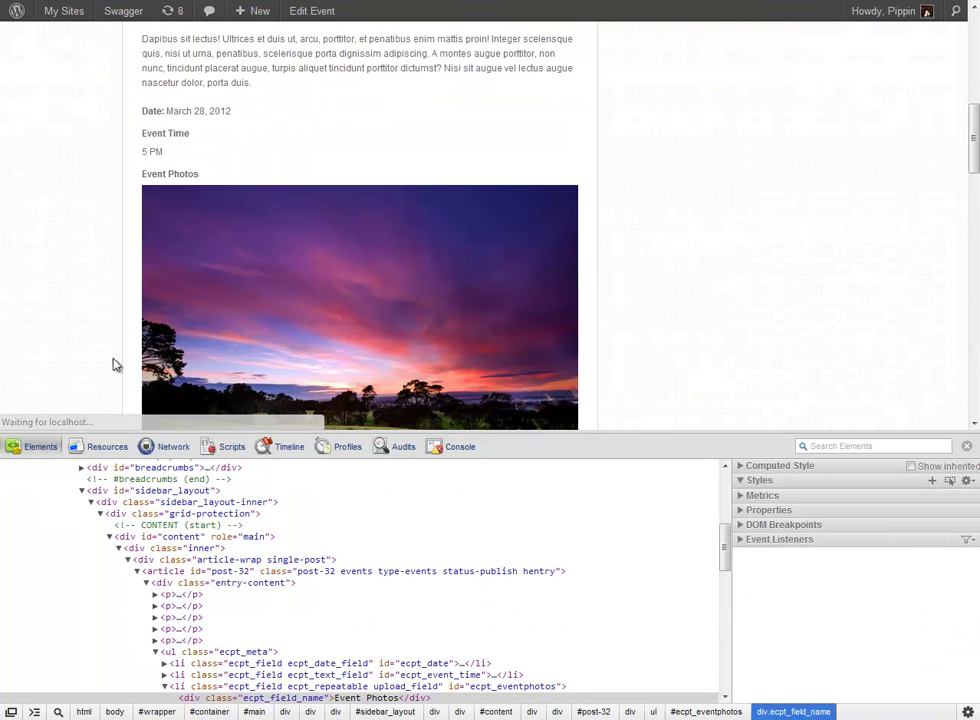
scroll(277, 241, "up", 2)
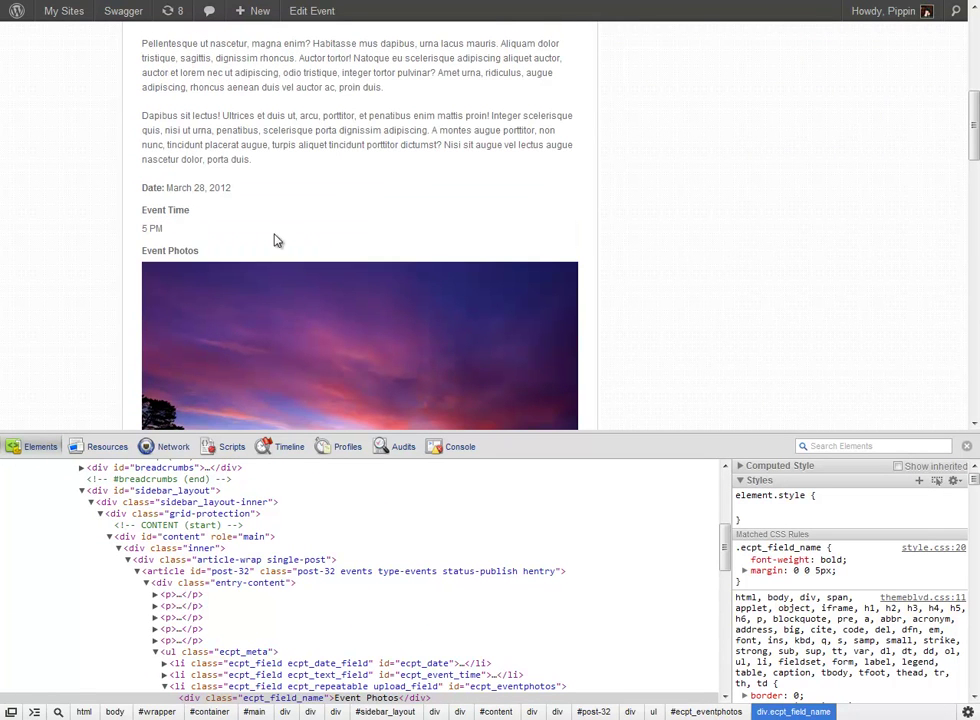
right_click(160, 213)
left_click(199, 363)
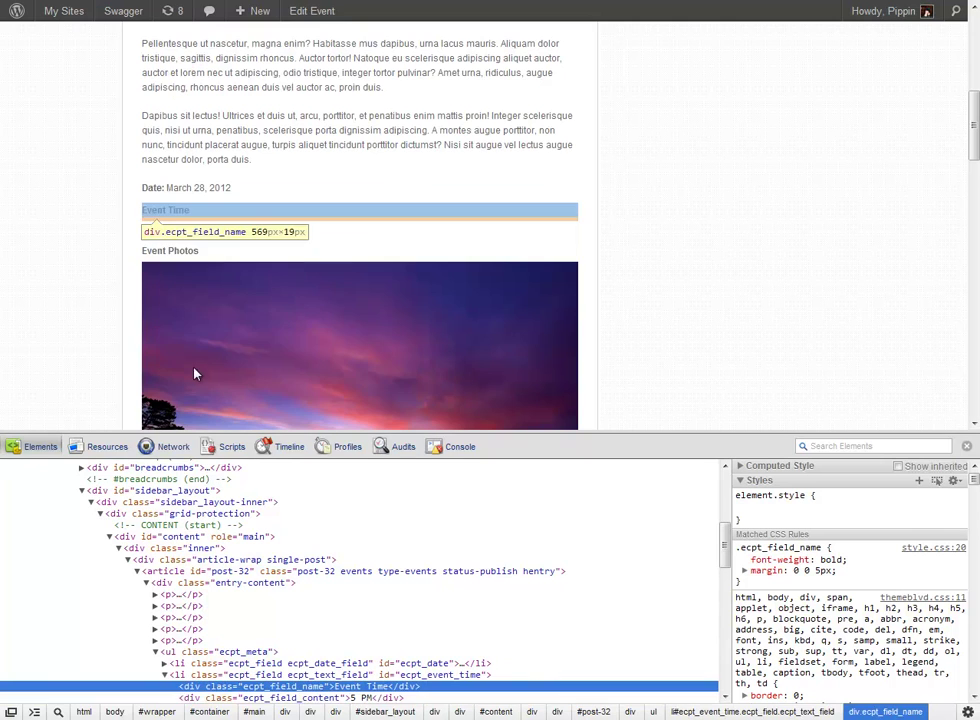
scroll(346, 640, "down", 2)
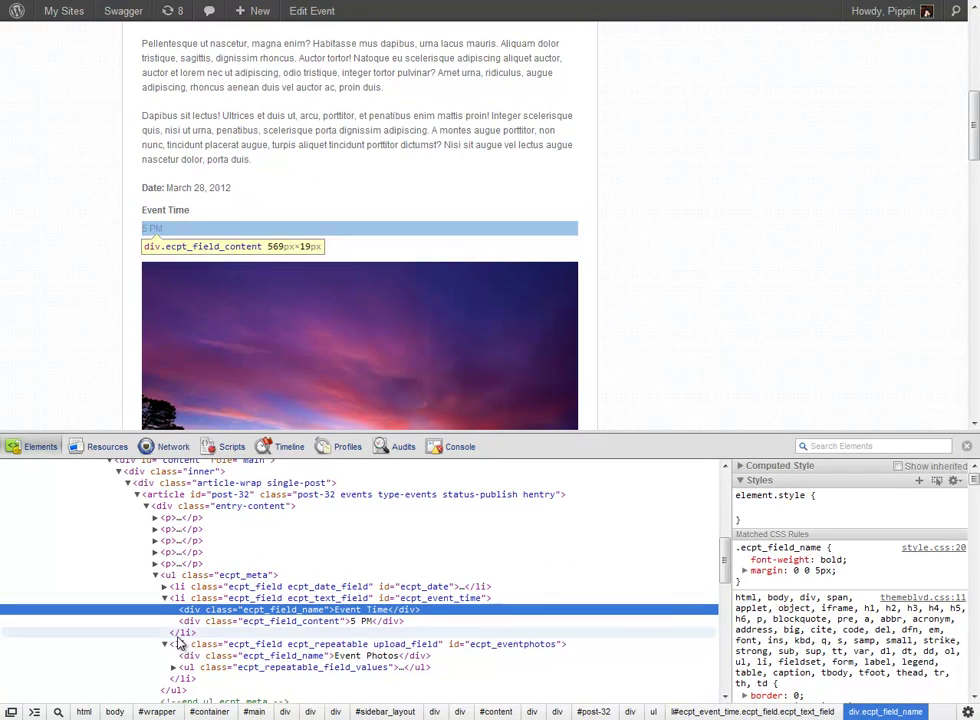
left_click(967, 446)
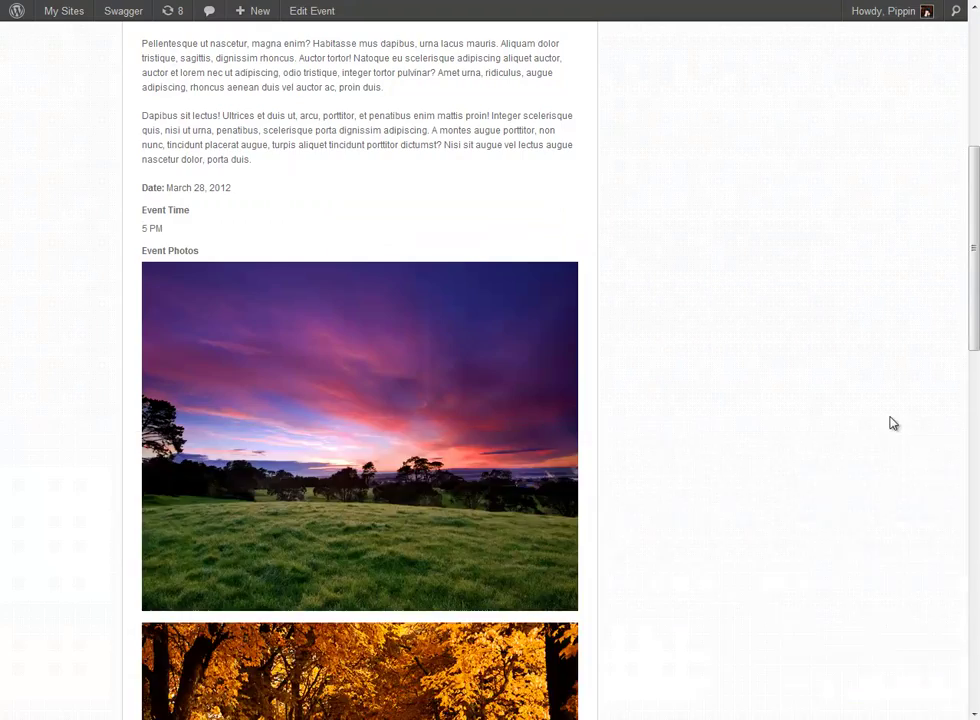
scroll(884, 444, "down", 2)
scroll(886, 445, "up", 3)
scroll(880, 444, "up", 3)
scroll(875, 444, "down", 6)
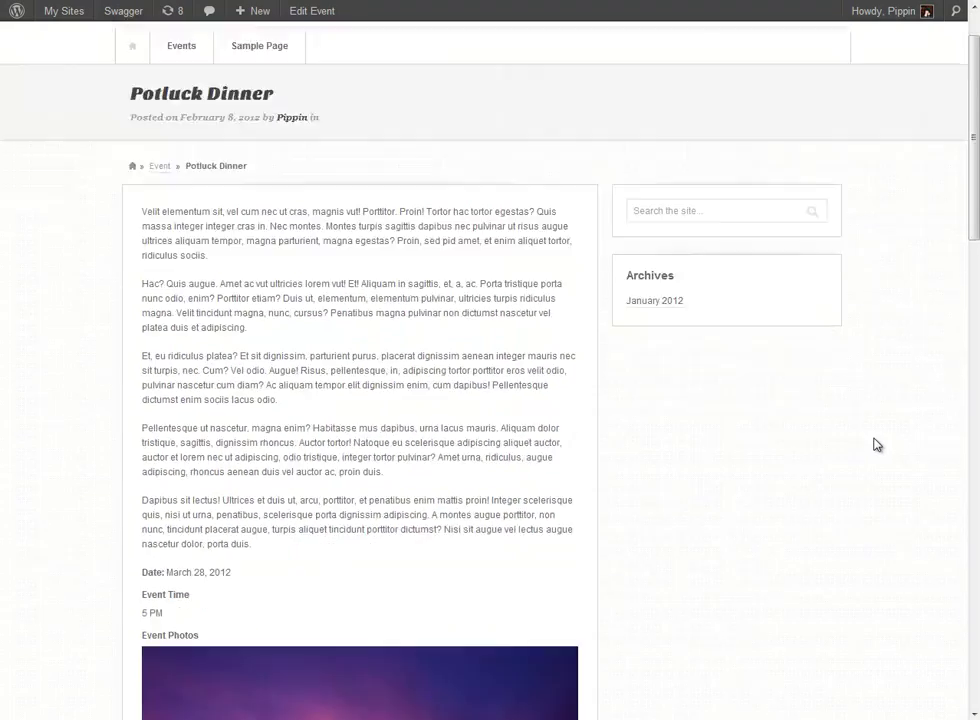
scroll(866, 462, "down", 10)
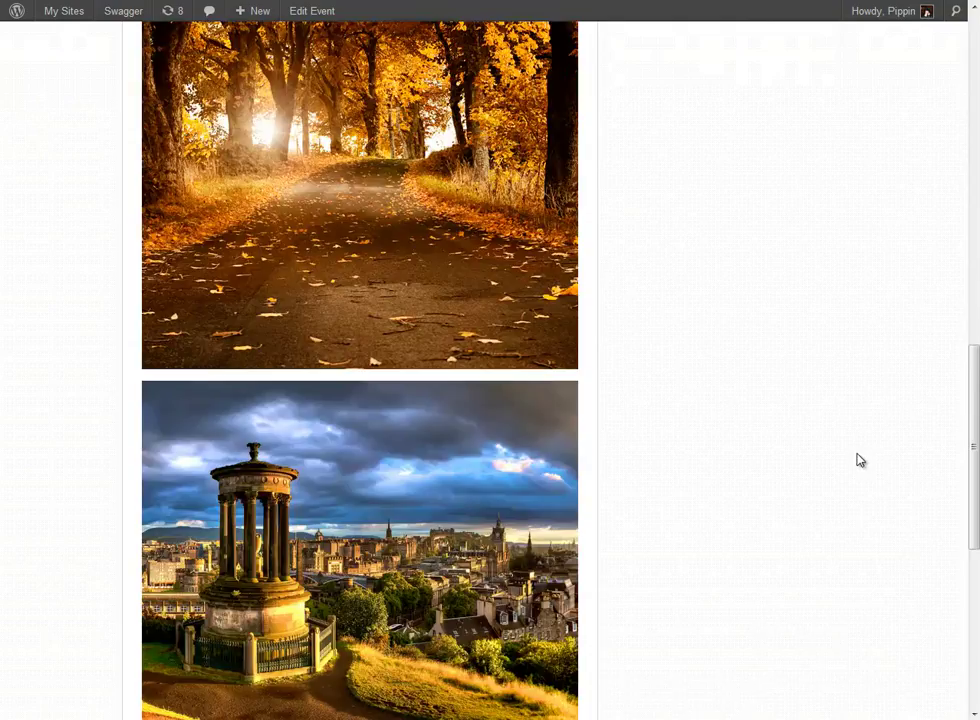
scroll(860, 460, "up", 15)
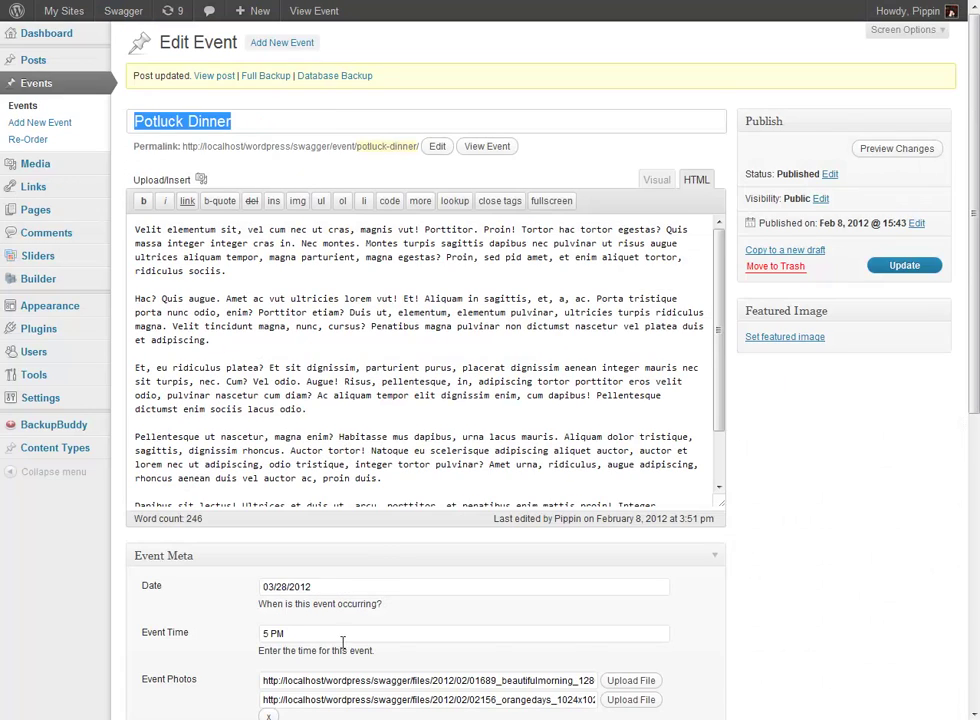
scroll(210, 490, "down", 3)
scroll(770, 586, "up", 2)
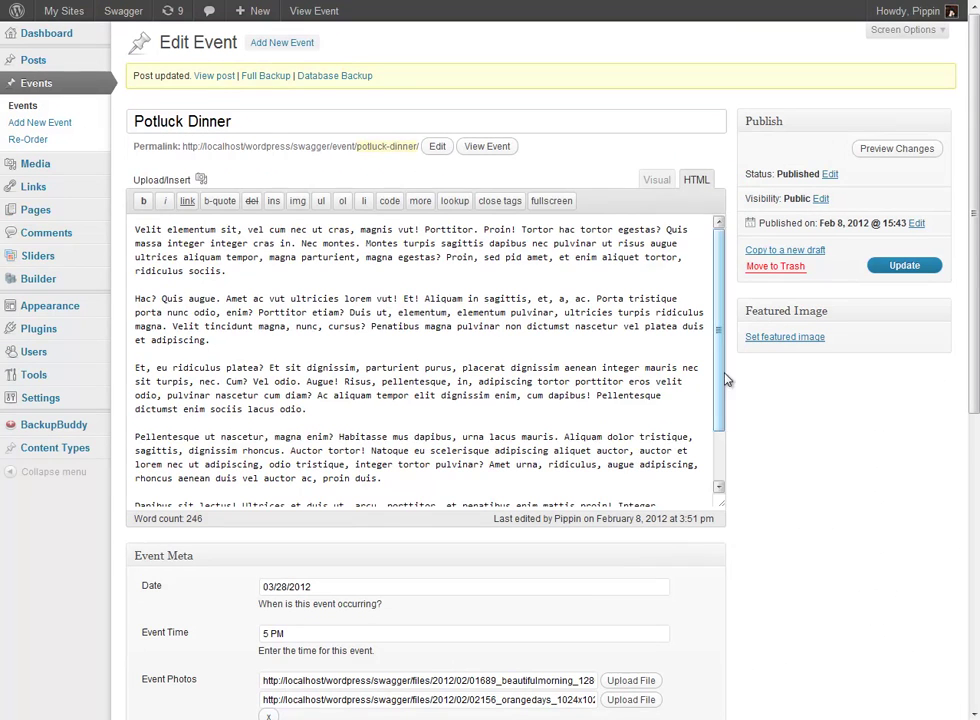
left_click_drag(726, 372, 724, 430)
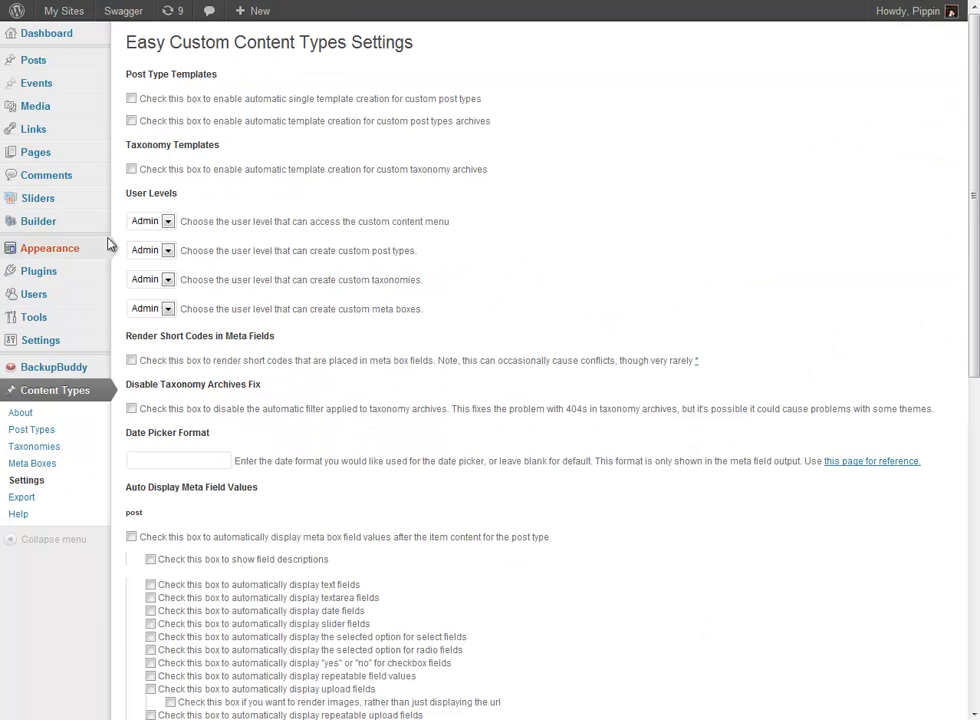
scroll(97, 460, "down", 15)
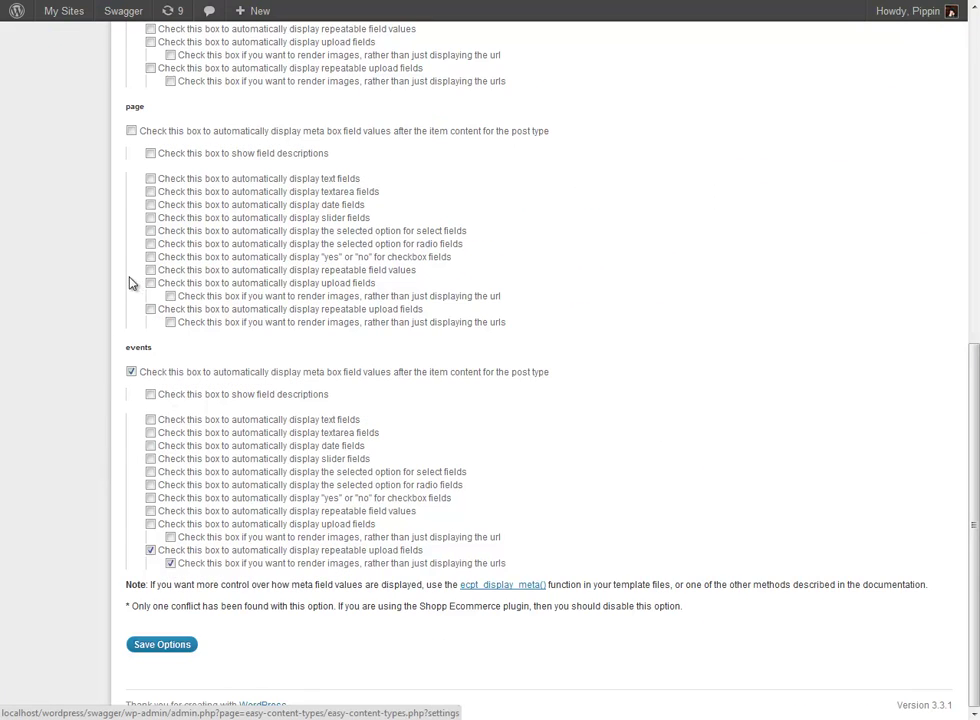
scroll(179, 437, "up", 15)
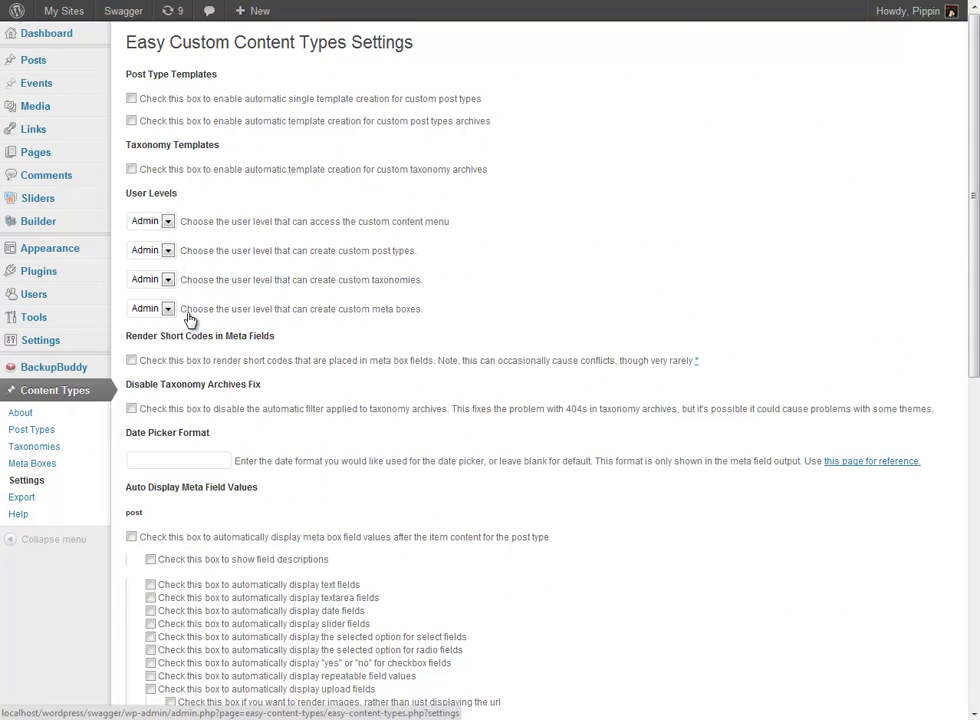
scroll(282, 538, "down", 3)
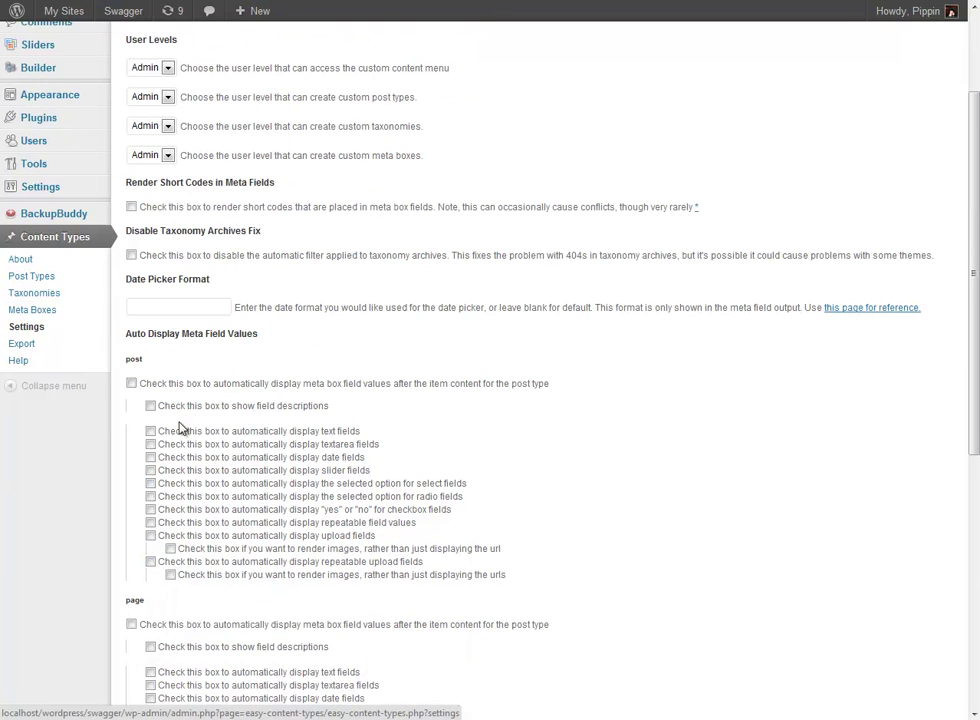
scroll(127, 512, "up", 3)
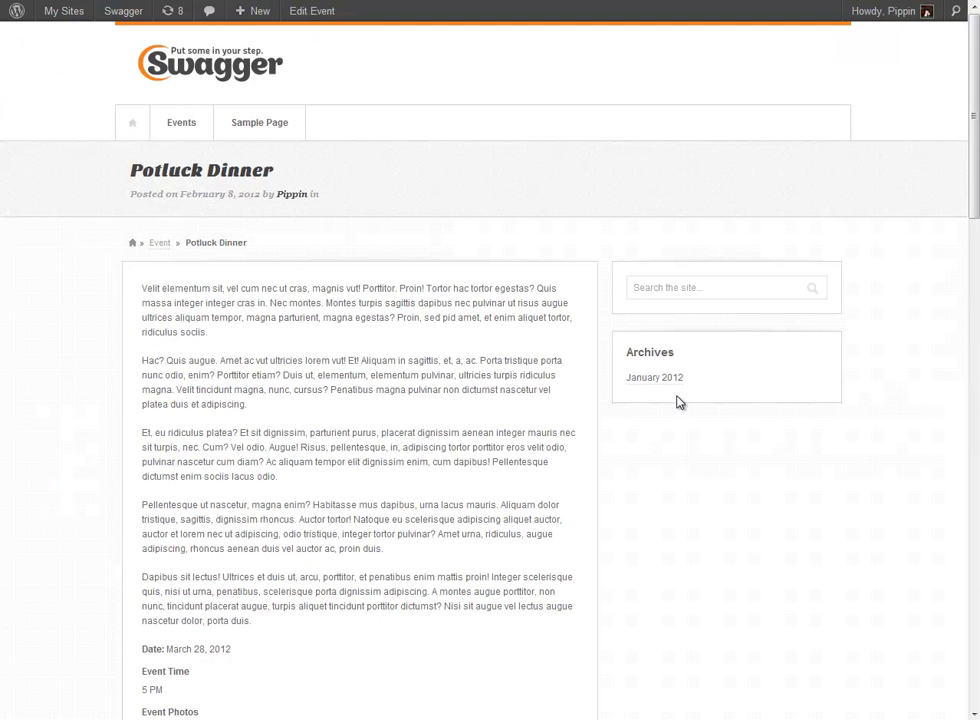
scroll(670, 400, "down", 3)
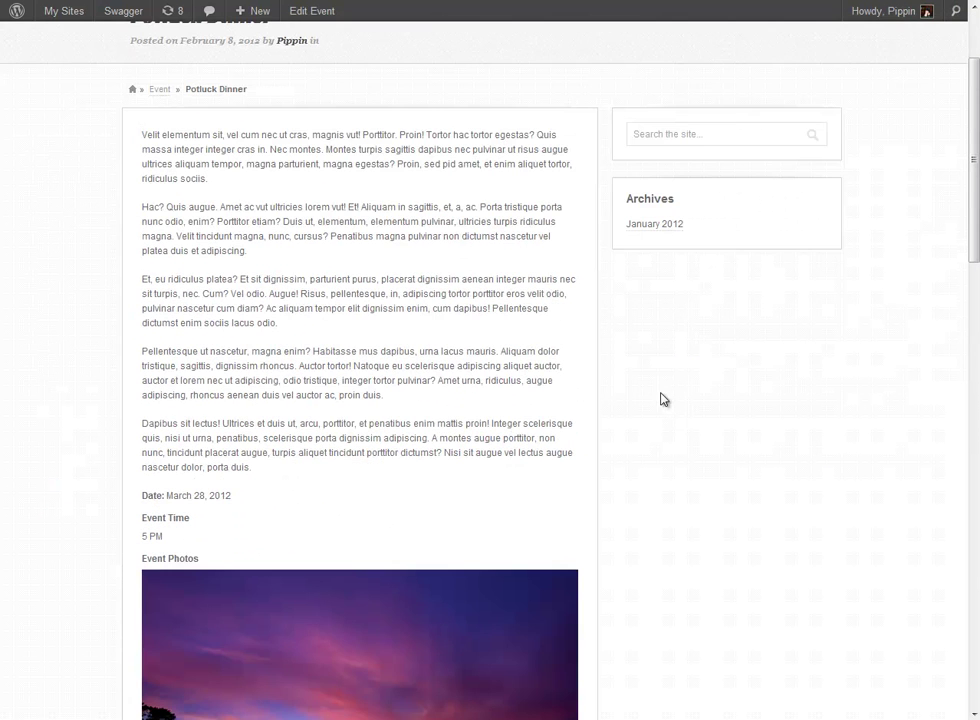
scroll(586, 415, "up", 2)
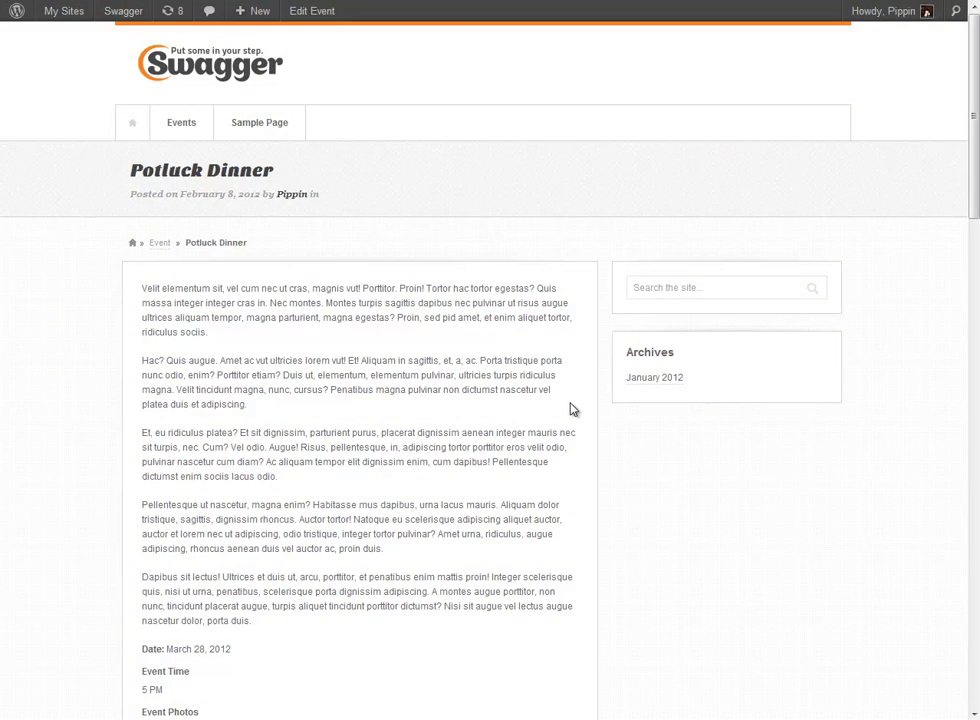